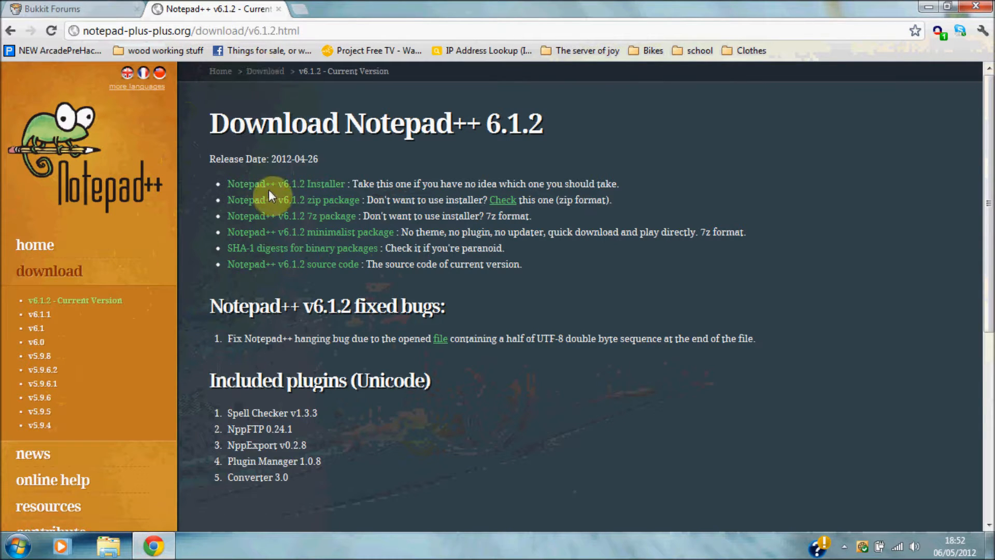
Start the Notepad++ 6.1.2 installer download, then cancel it from the download bar.
click(325, 189)
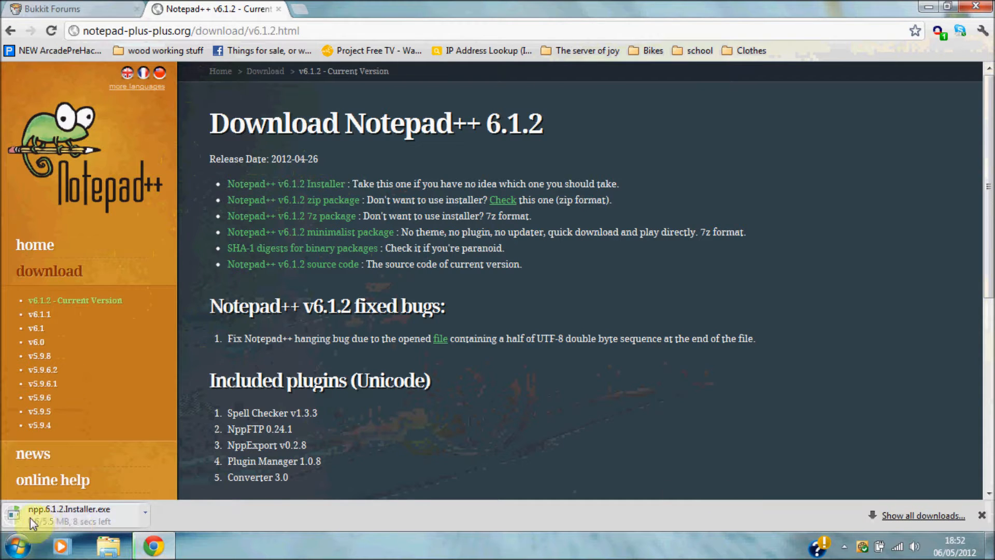
click(143, 516)
click(179, 498)
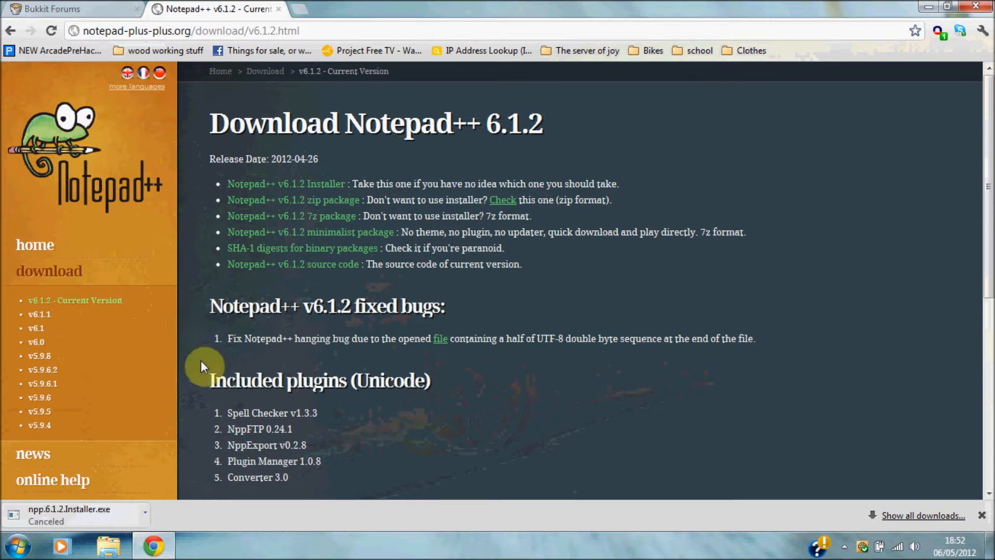
Close the Notepad++ download page to return to the Bukkit Forums page.
drag(213, 118, 558, 133)
click(592, 152)
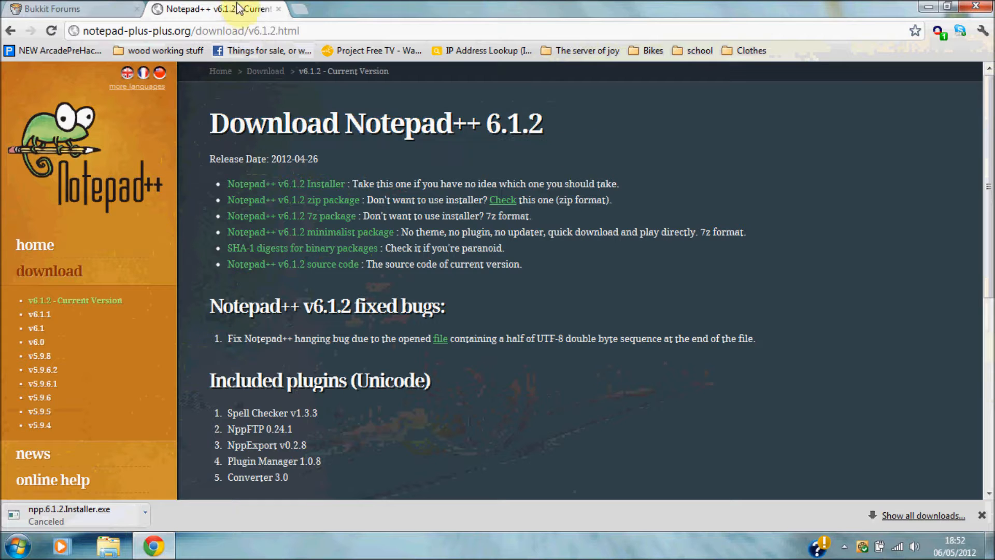
click(280, 10)
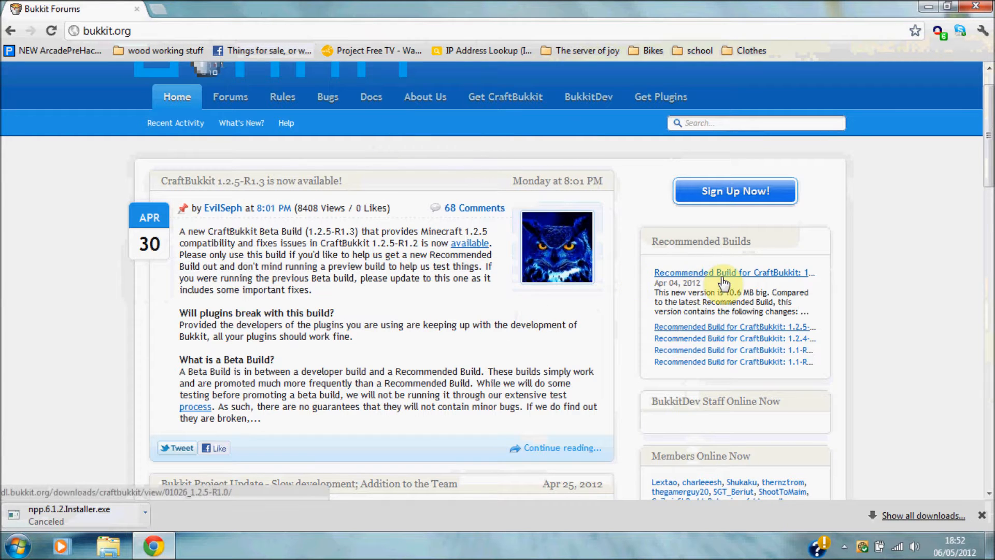
Download and keep the craftbukkit-1.2.5-R1.0.jar recommended build, then snap Chrome to the left half.
click(758, 279)
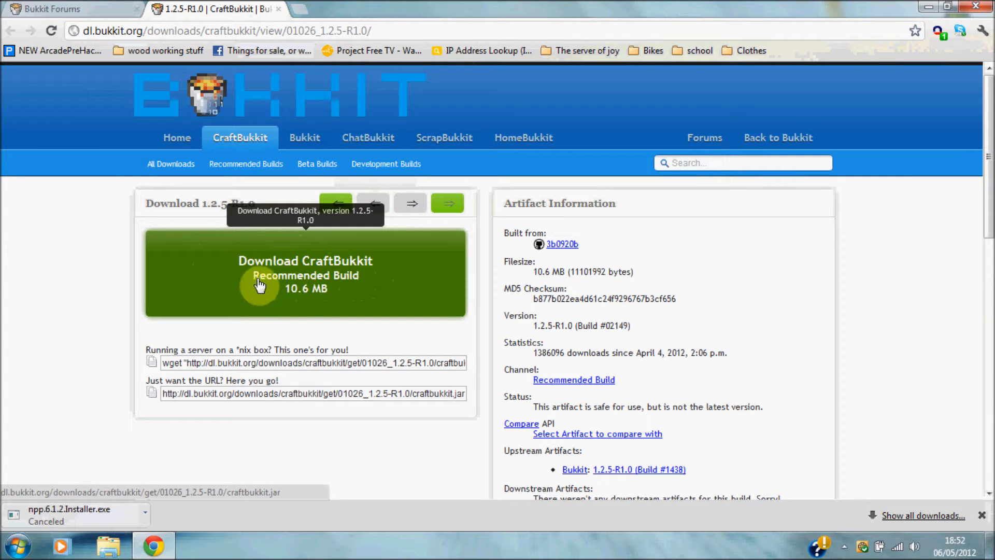
click(351, 286)
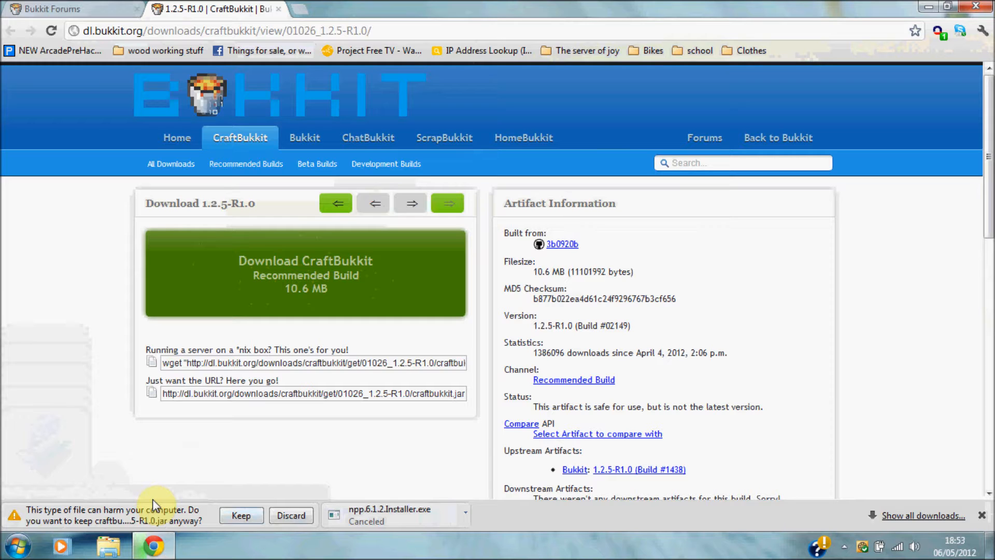
click(248, 515)
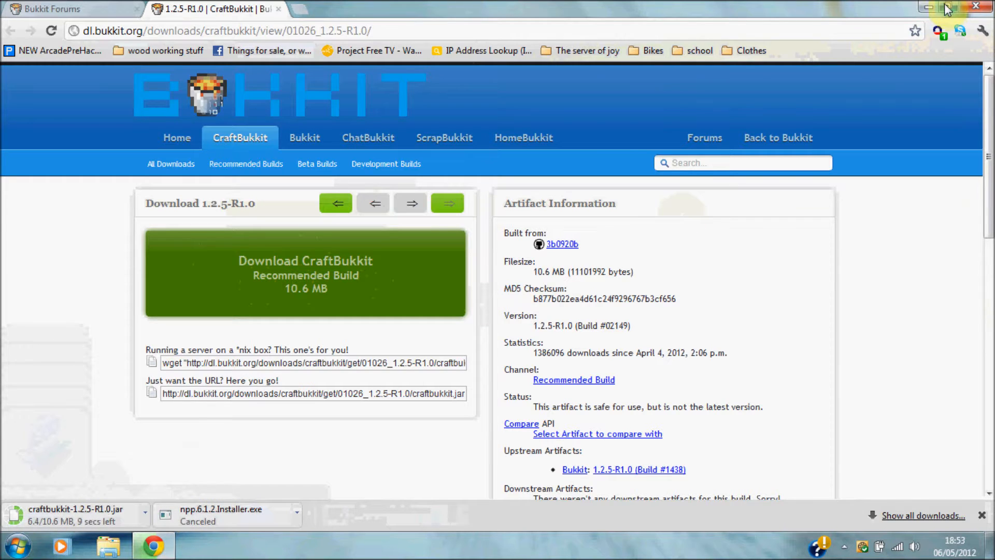
click(948, 6)
drag(506, 44, 4, 73)
Create a new desktop folder named Youtube.
right_click(641, 62)
mouse_move(689, 258)
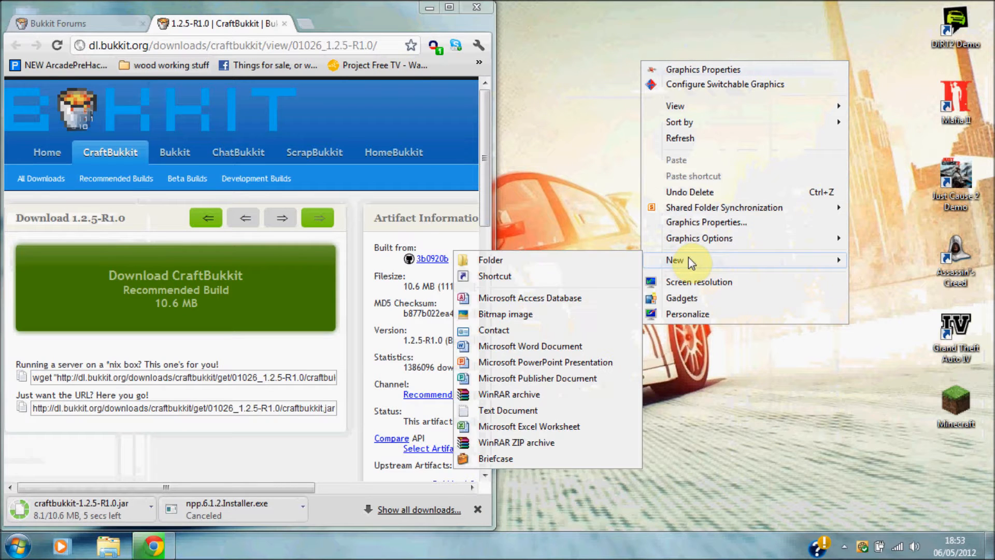
click(552, 265)
key(BackSpace)
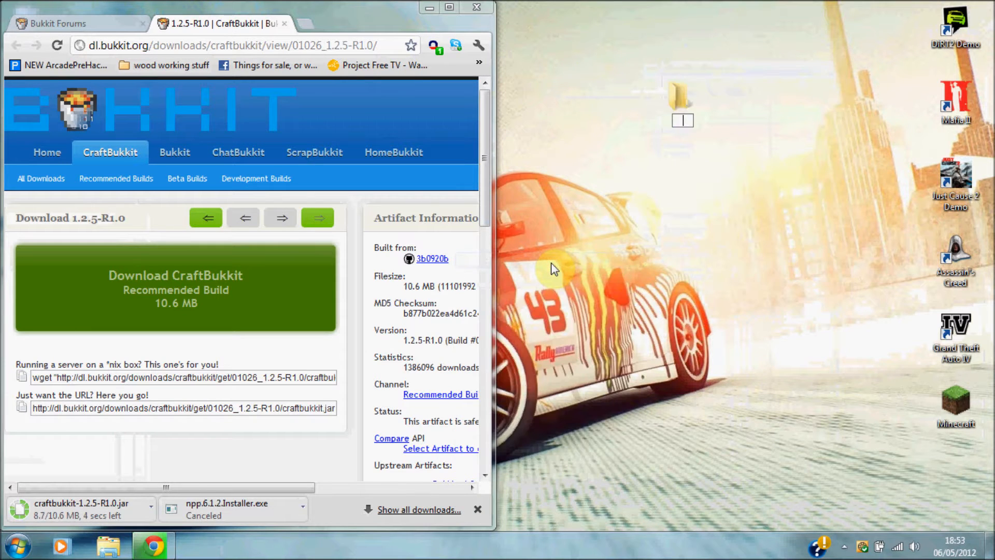
text(Youtuve)
key(BackSpace)
key(BackSpace)
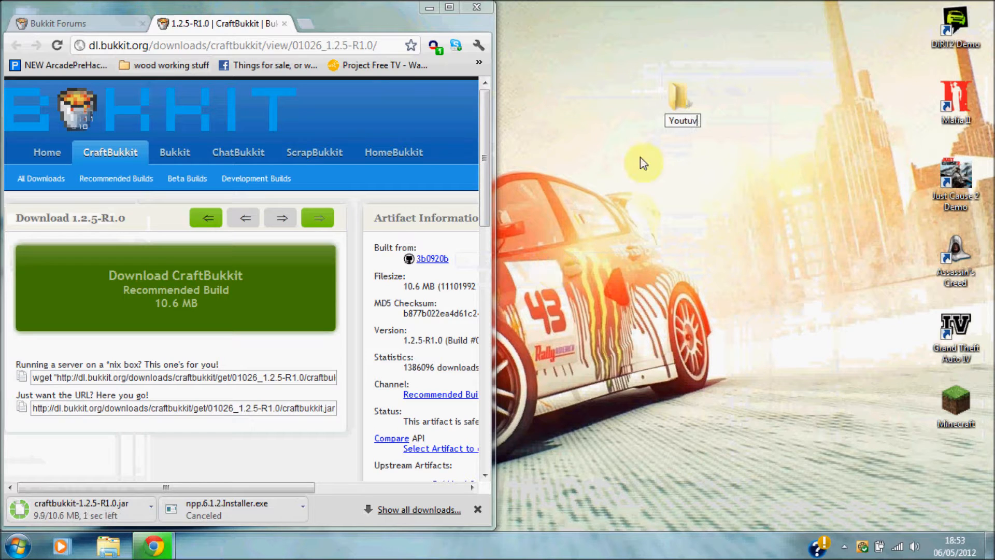
text(be)
click(698, 236)
drag(683, 111, 792, 192)
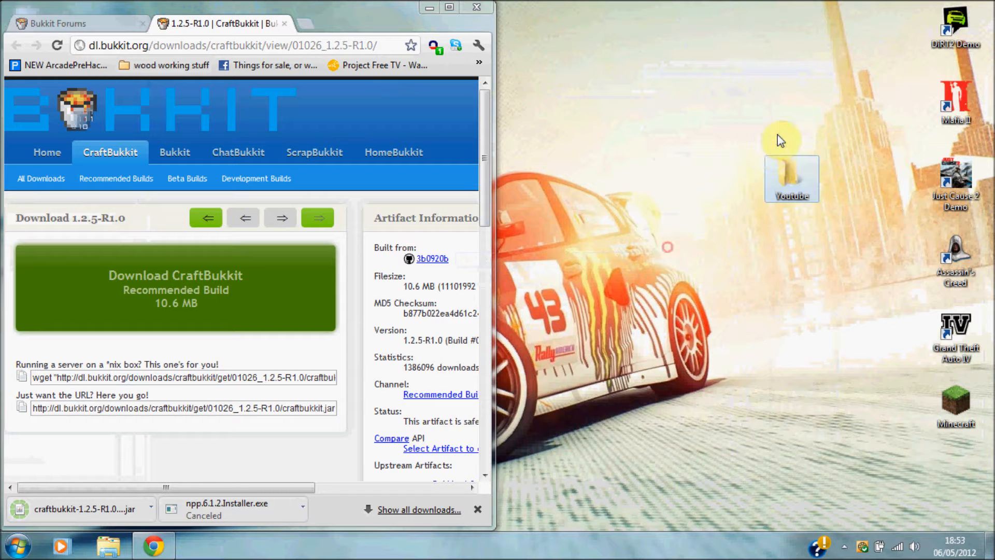
Open the Youtube folder, snap it right, and move the downloaded CraftBukkit jar into it.
double_click(796, 172)
key(super+Right)
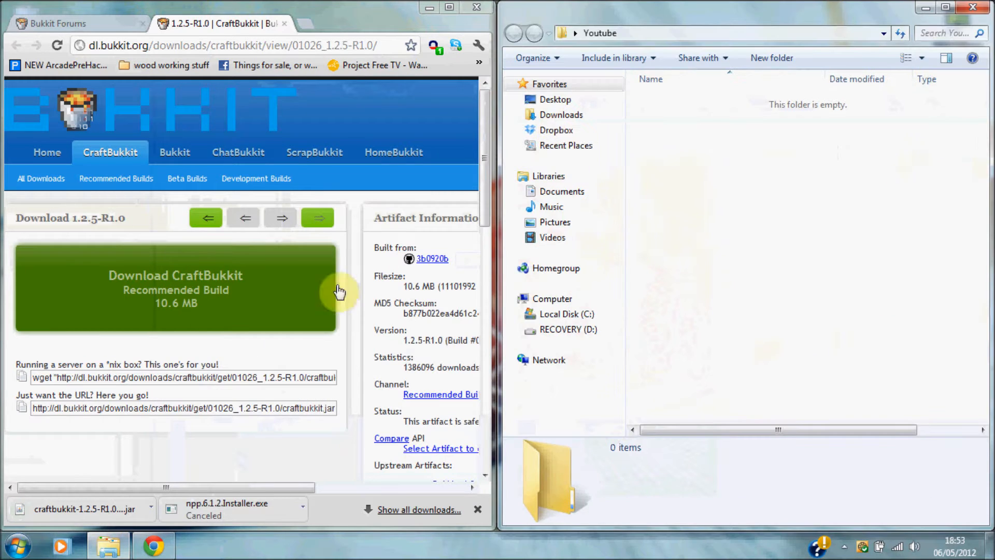
drag(92, 510, 733, 293)
click(709, 103)
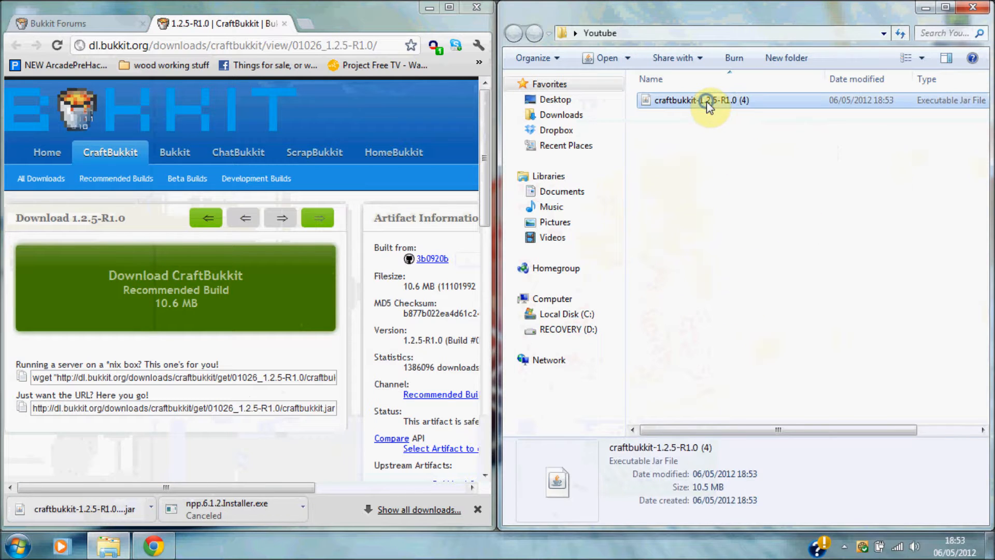
Rename the jar to craftbukkit by removing its version suffix.
right_click(709, 104)
click(761, 379)
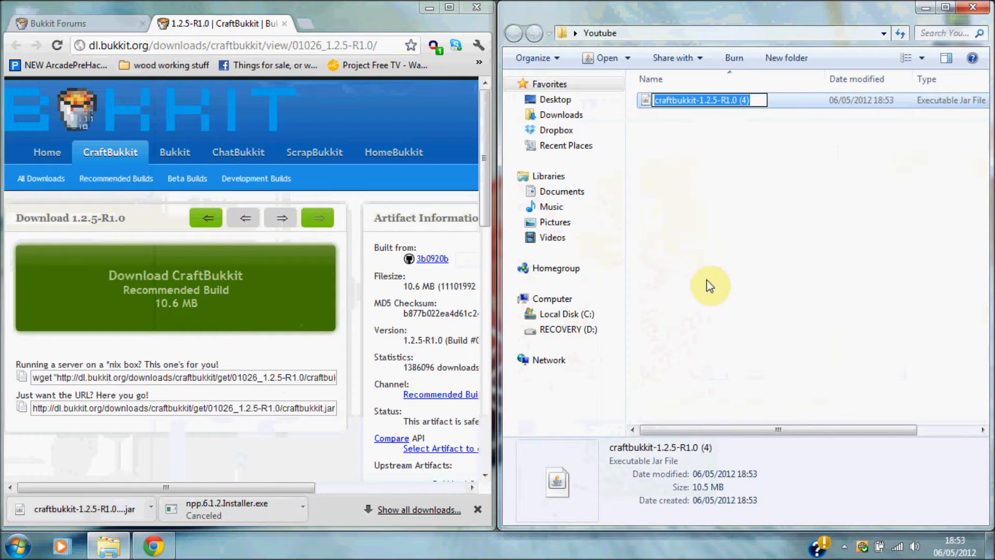
drag(756, 101, 713, 104)
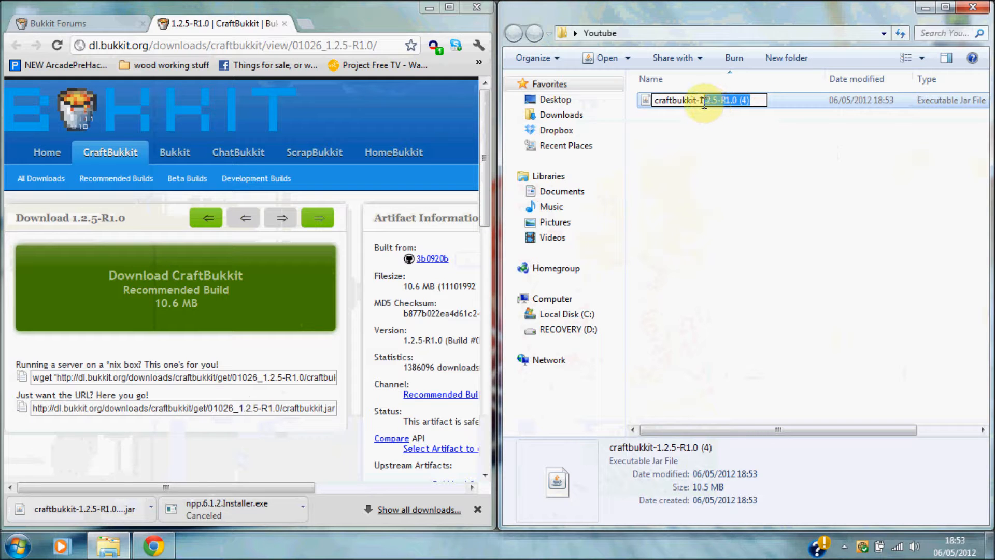
key(BackSpace)
click(745, 235)
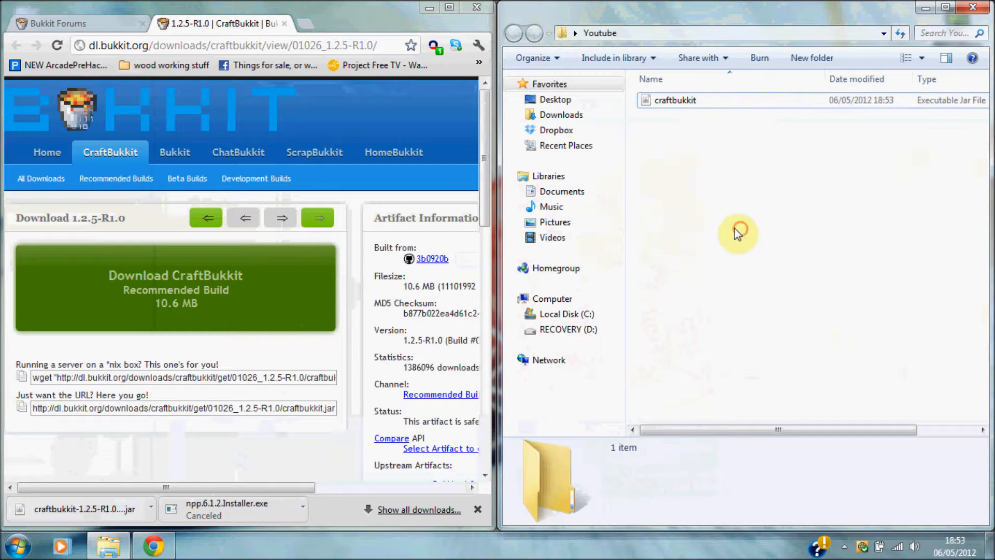
click(19, 545)
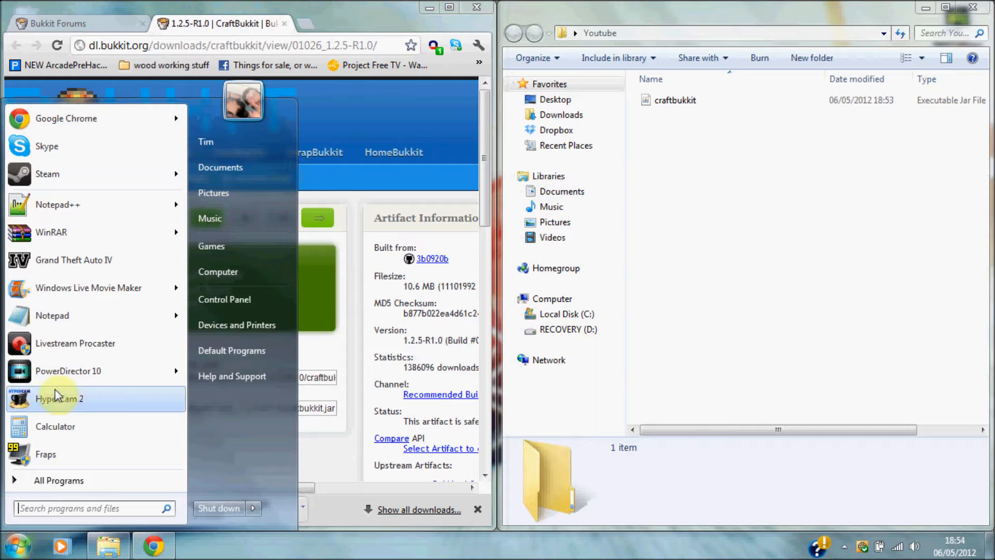
click(51, 316)
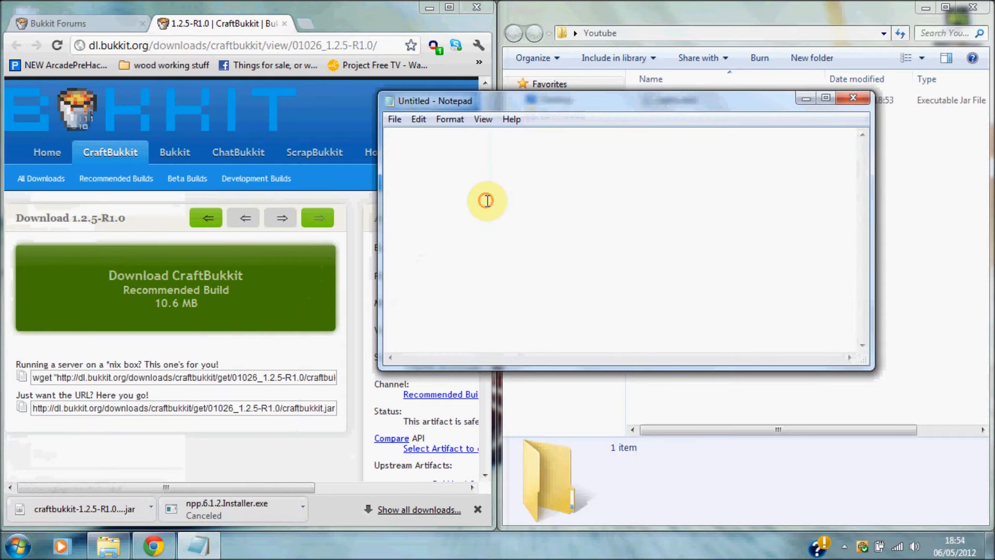
text(@echo off java -Xincgc -Xmx5G -jar craftbukkit.jar pause)
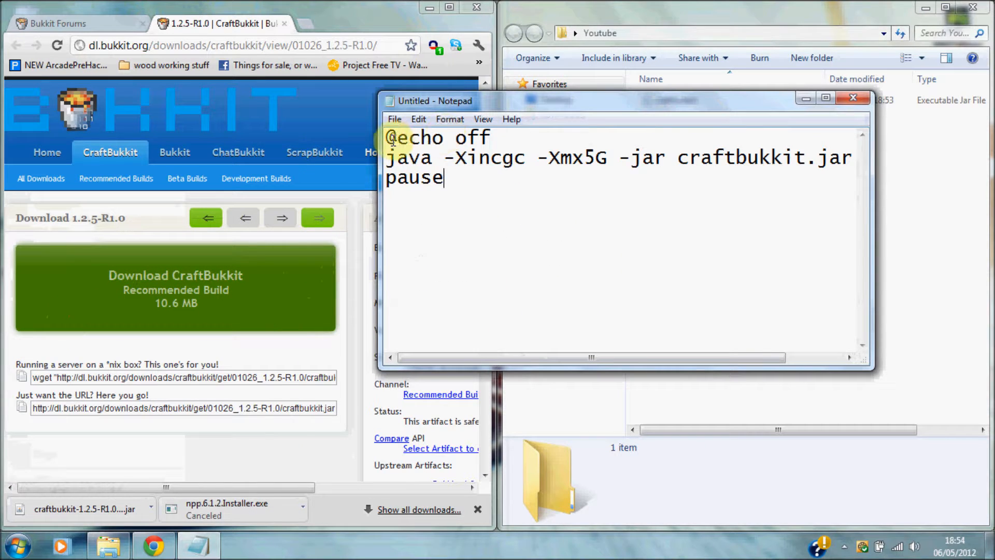
drag(397, 137, 478, 190)
click(517, 213)
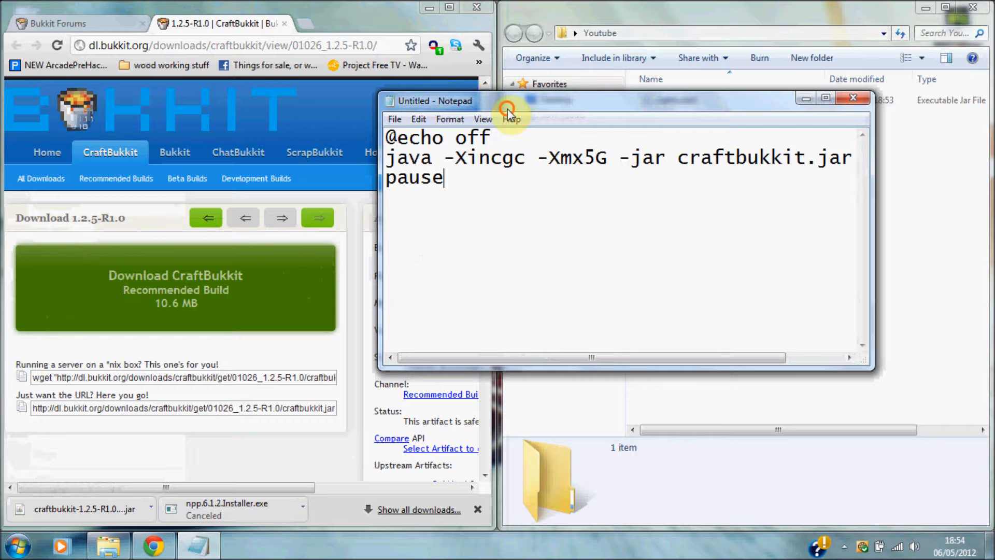
drag(507, 107, 518, 108)
Begin Save As and navigate to the Youtube folder on the Desktop.
click(406, 120)
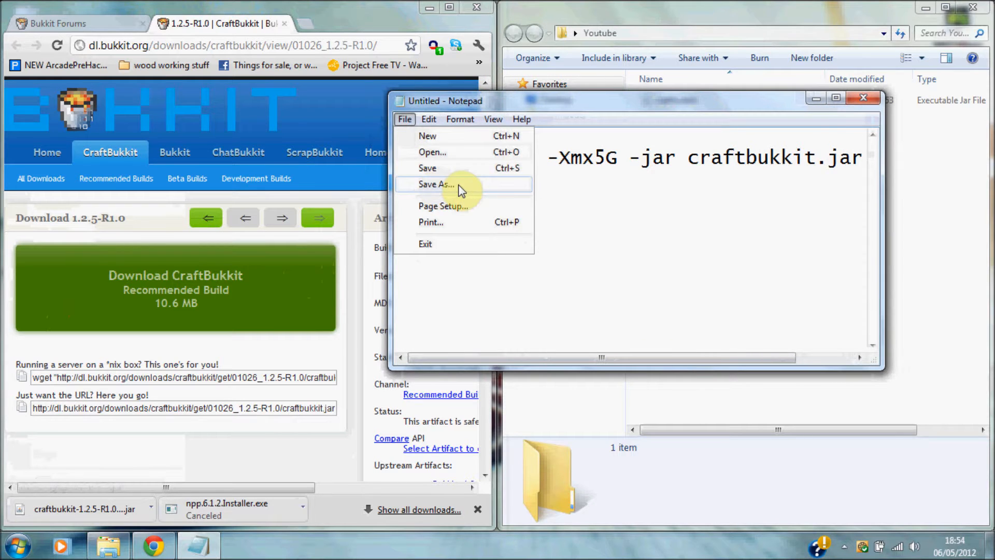
click(455, 187)
click(662, 290)
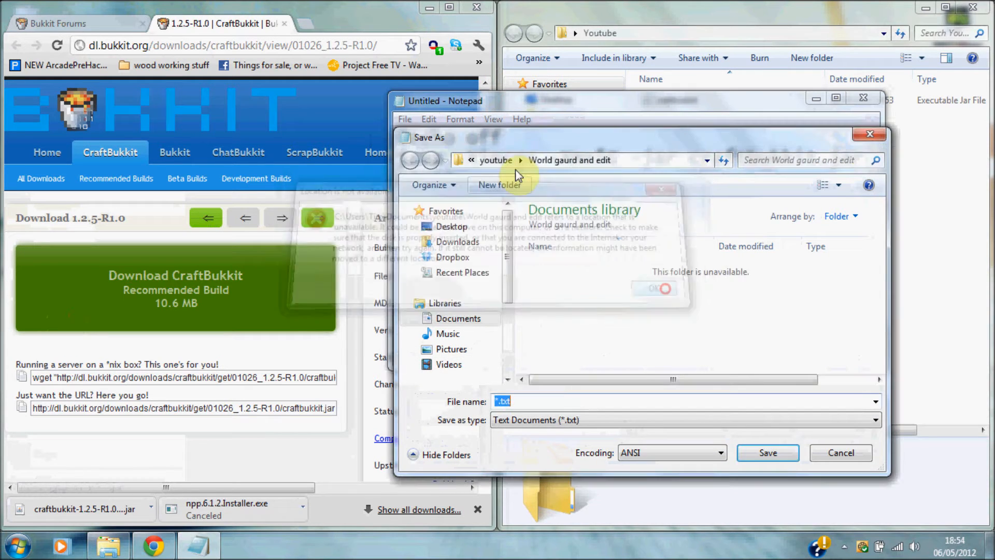
click(483, 162)
click(471, 162)
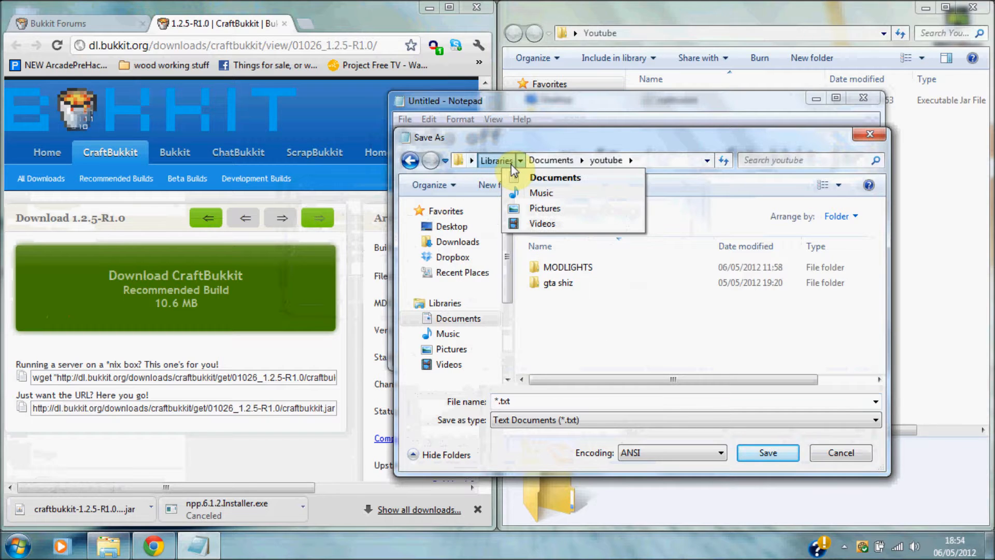
click(451, 227)
click(458, 227)
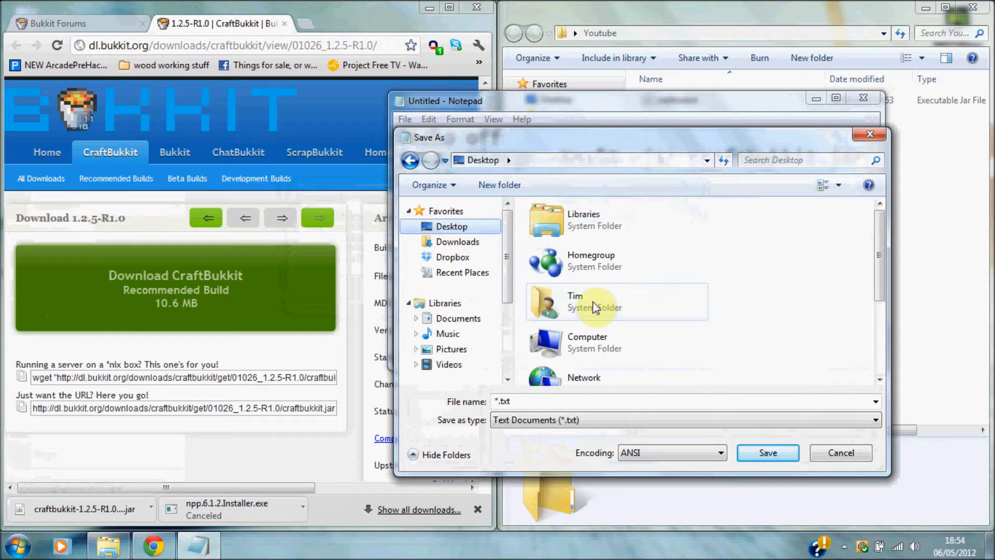
drag(878, 238, 875, 318)
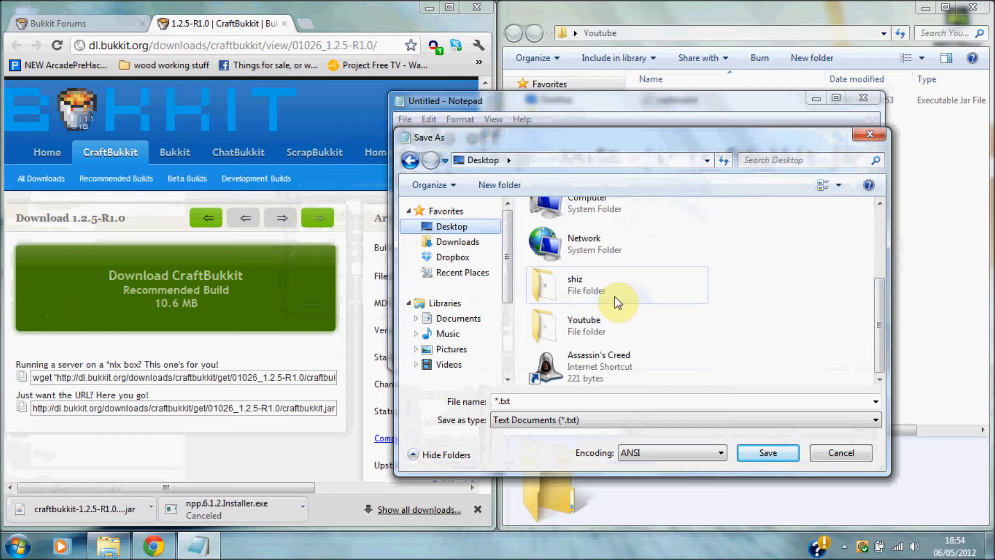
click(642, 333)
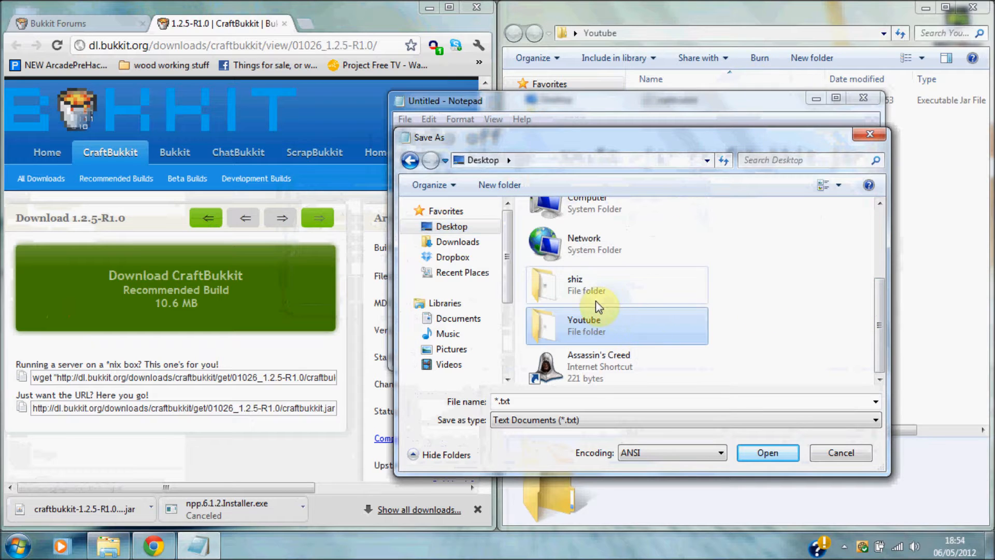
click(768, 453)
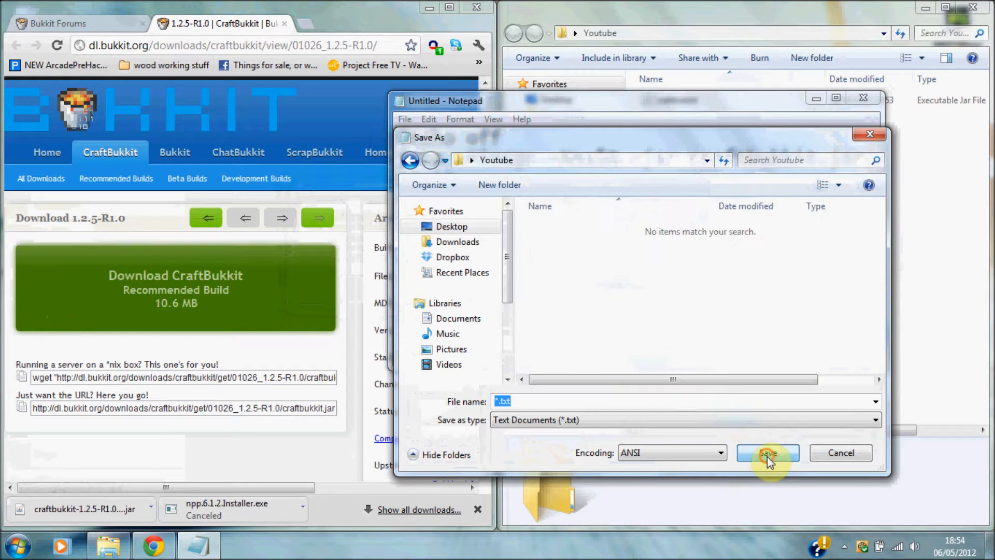
Save the script there as start.bat.
click(577, 399)
text(start.bat)
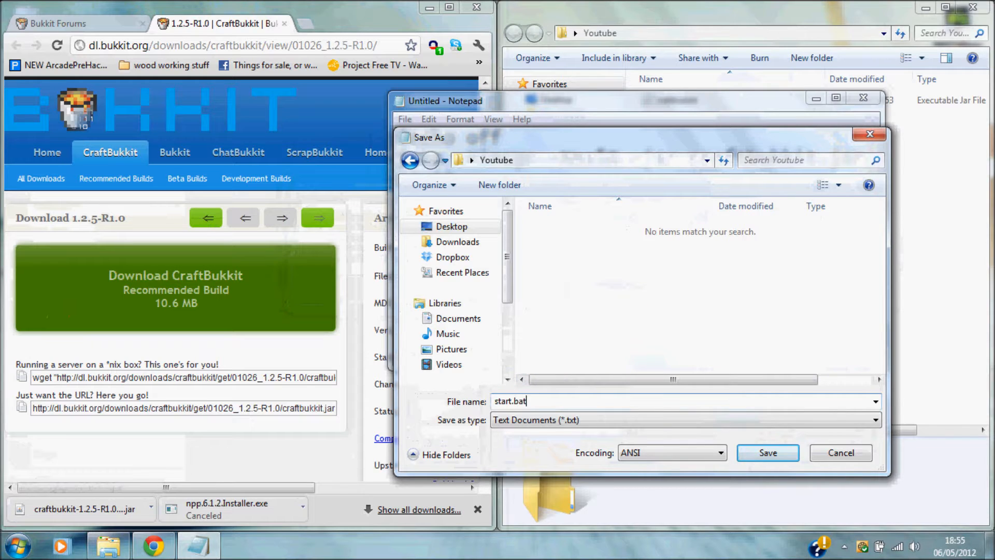
double_click(511, 399)
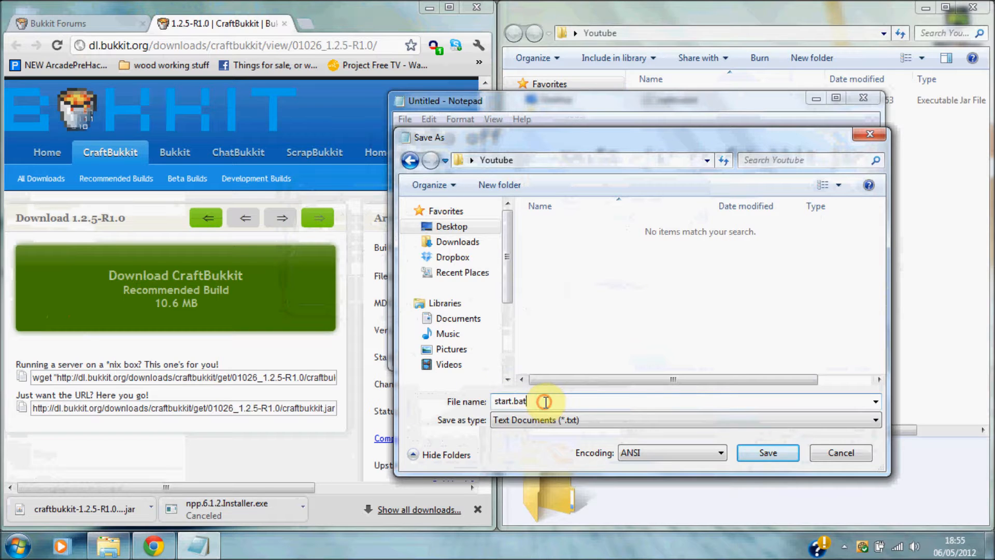
click(768, 455)
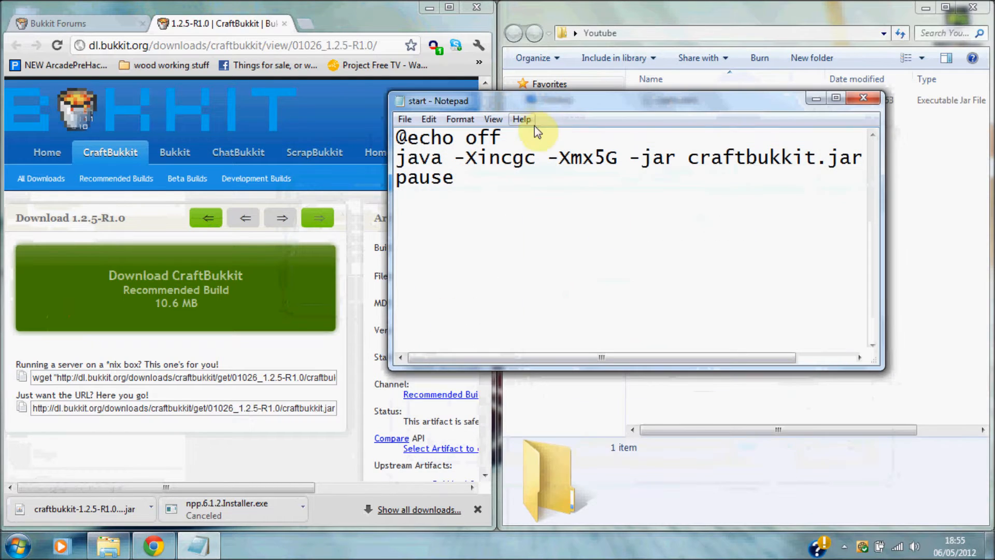
Change the java line's memory limit from -Xmx5G to -Xmx2G.
drag(555, 102, 551, 218)
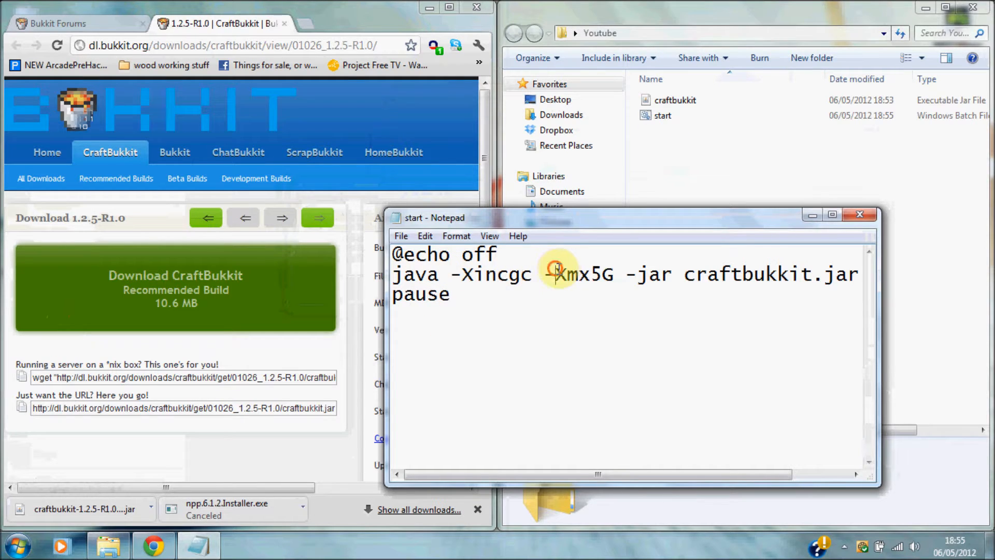
drag(555, 271, 608, 271)
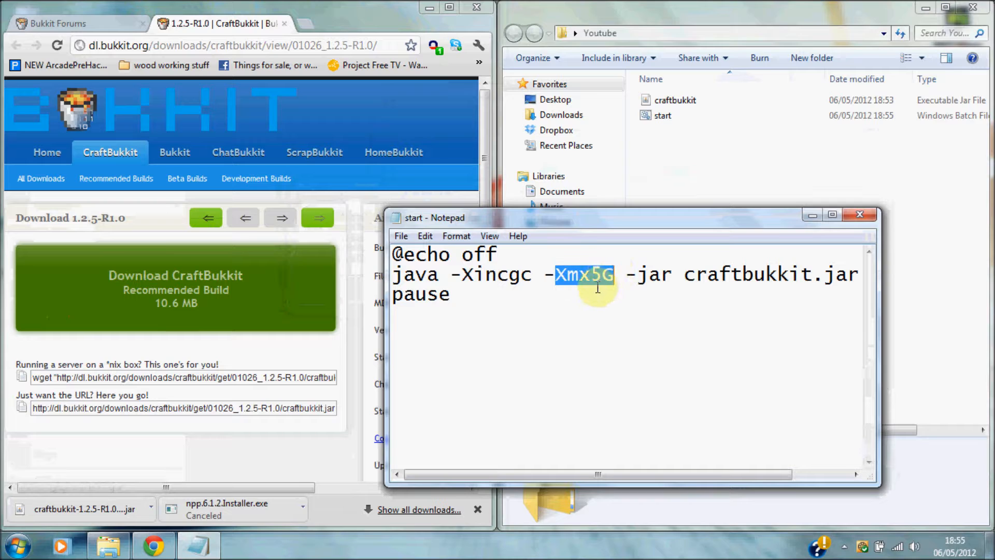
click(601, 282)
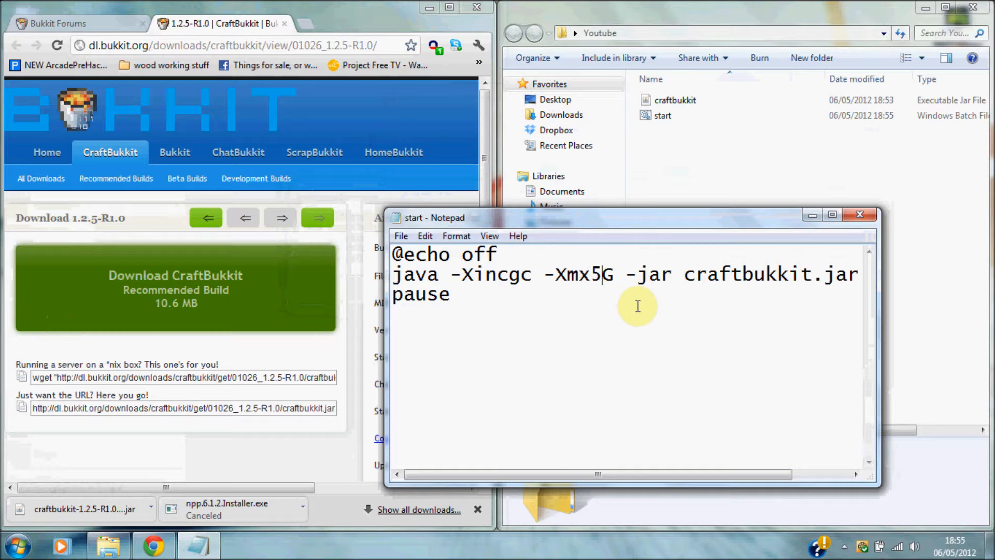
key(BackSpace)
text(2)
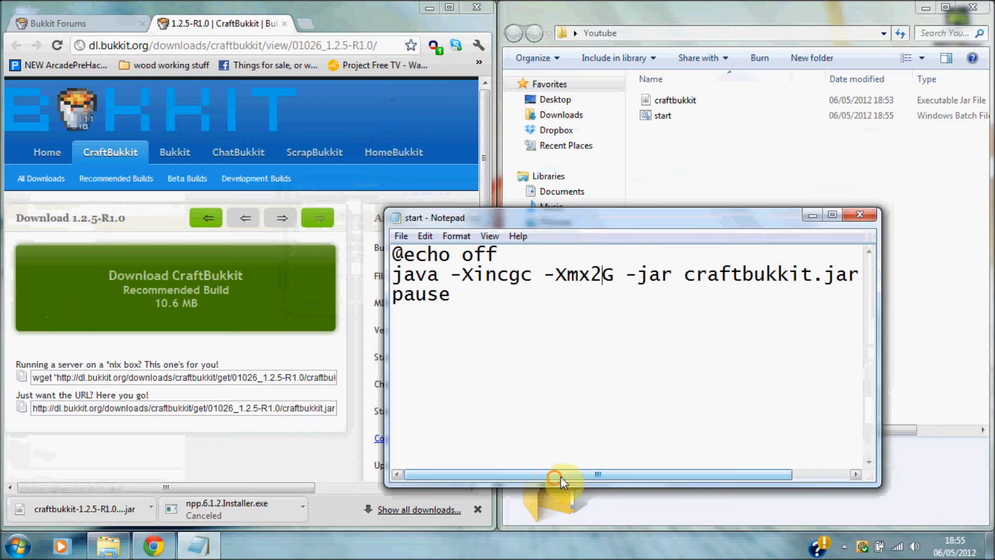
Highlight craftbukkit.jar on the java line to point out the jar name.
drag(561, 477, 651, 475)
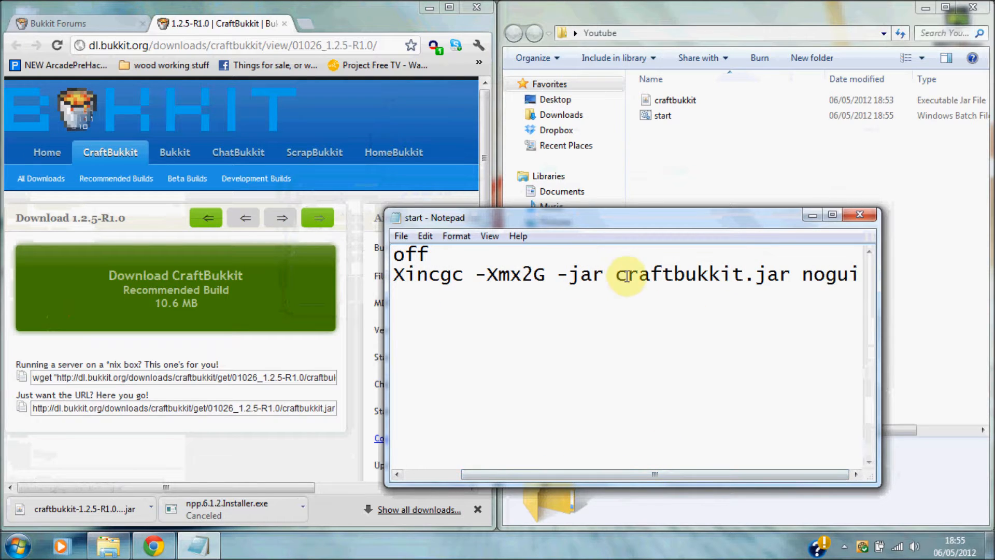
drag(616, 274, 860, 274)
drag(695, 473, 799, 455)
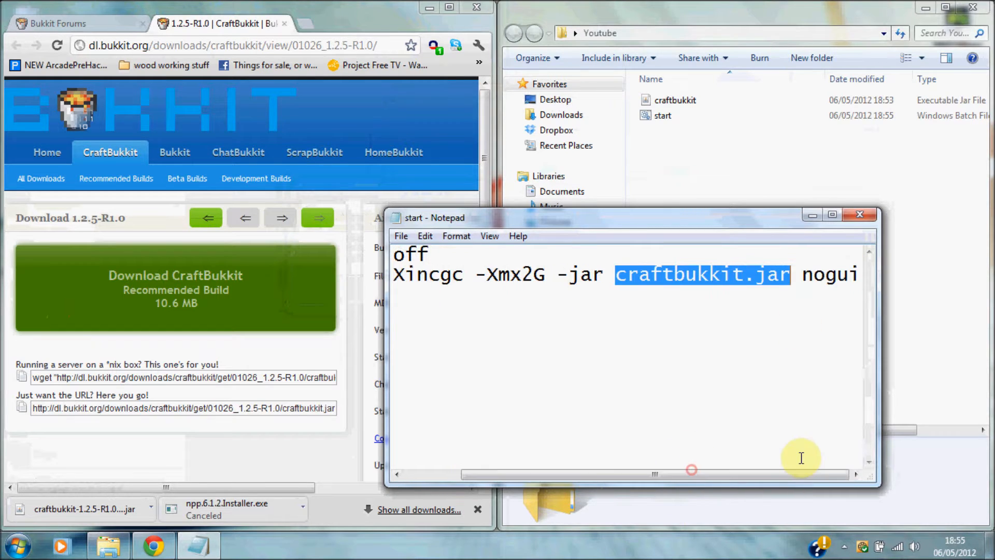
click(764, 394)
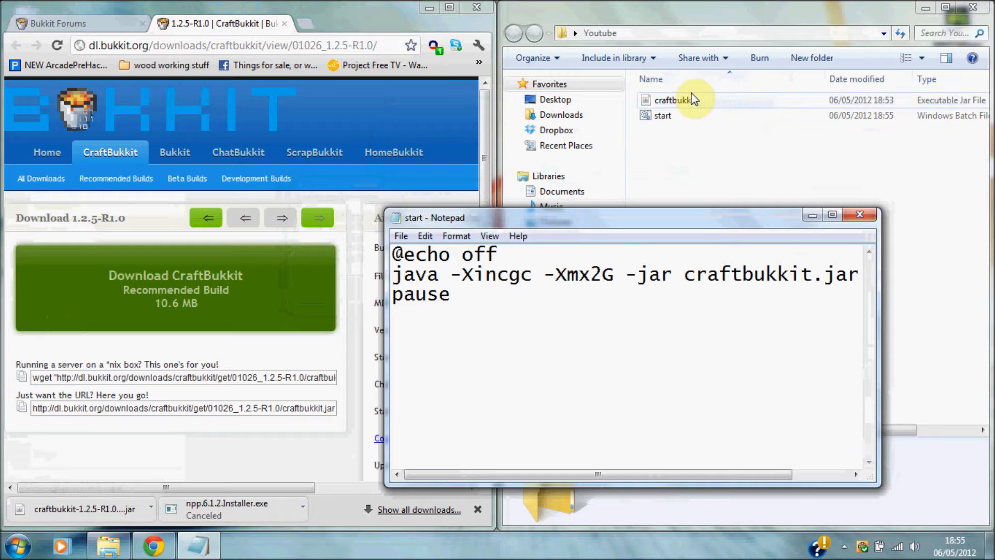
click(684, 275)
drag(711, 280, 840, 272)
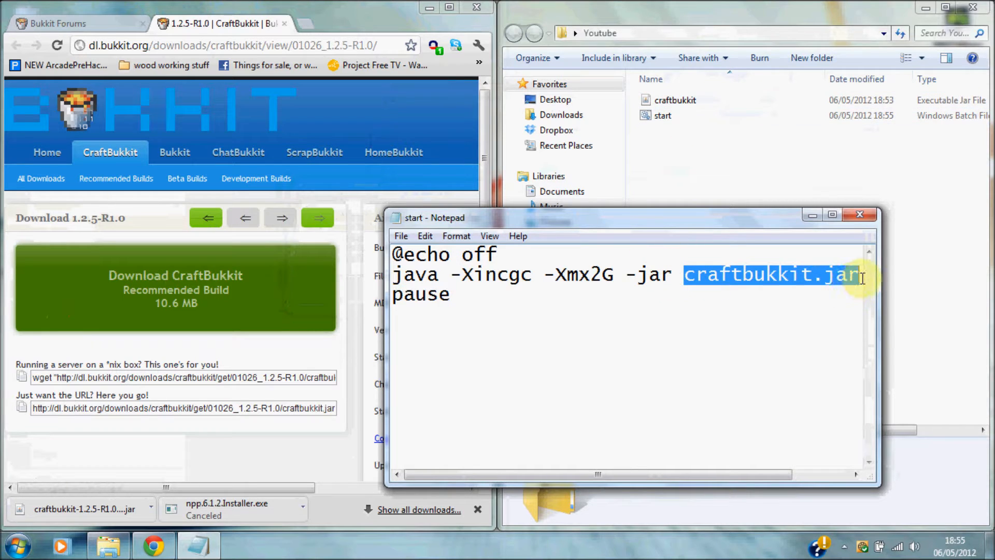
click(780, 328)
Save start.bat and close Notepad.
click(401, 237)
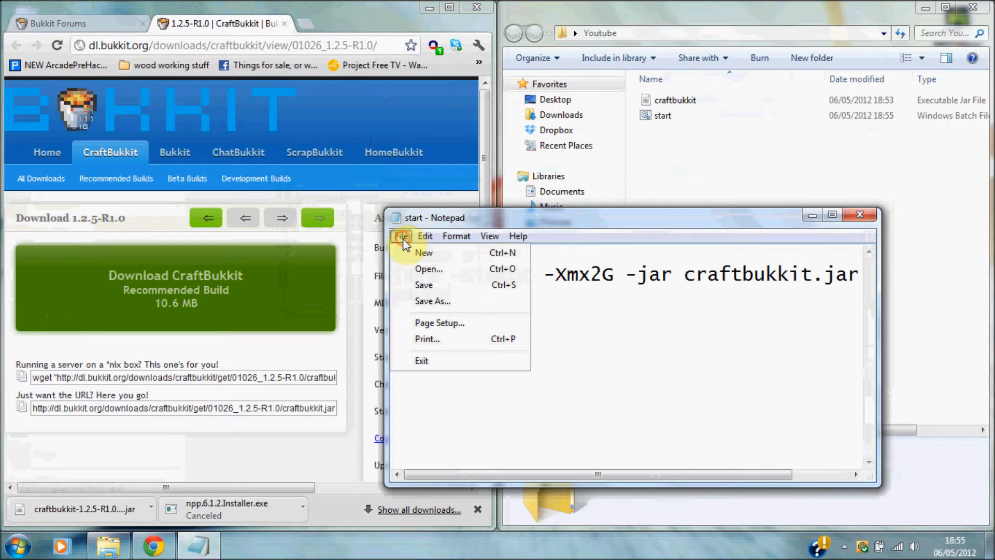
click(425, 285)
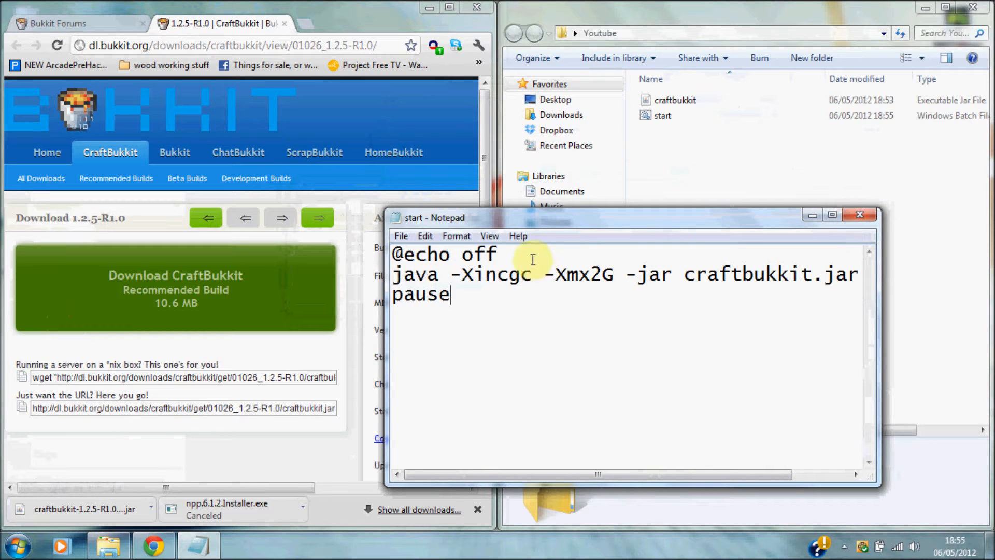
click(865, 218)
click(698, 120)
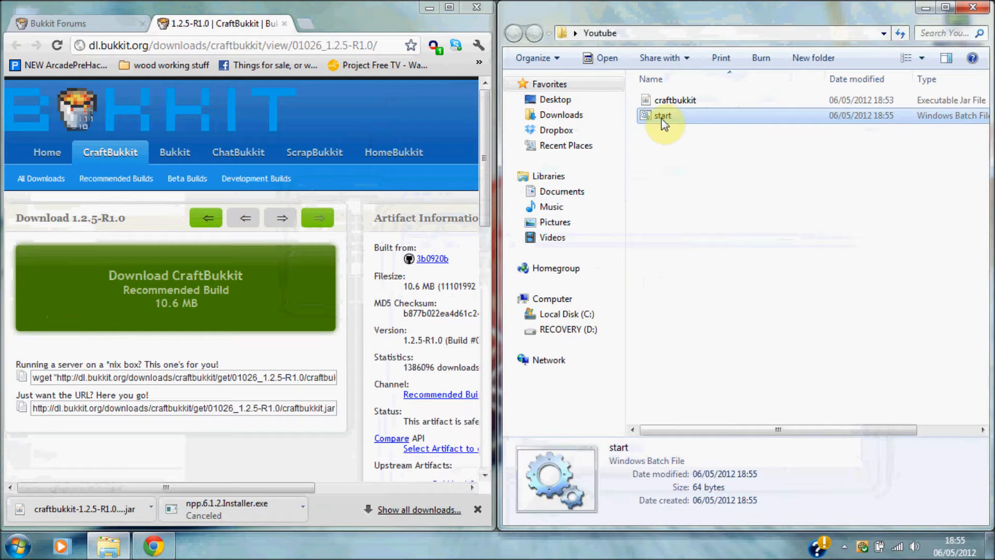
Run start.bat to generate the server files, then stop the server and close its console.
double_click(661, 116)
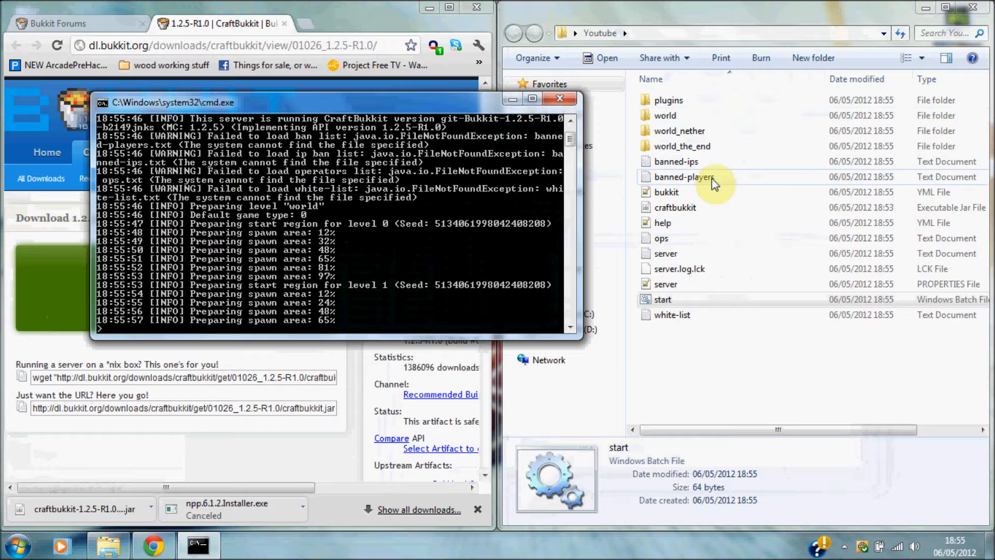
drag(689, 347, 680, 222)
click(729, 350)
click(406, 229)
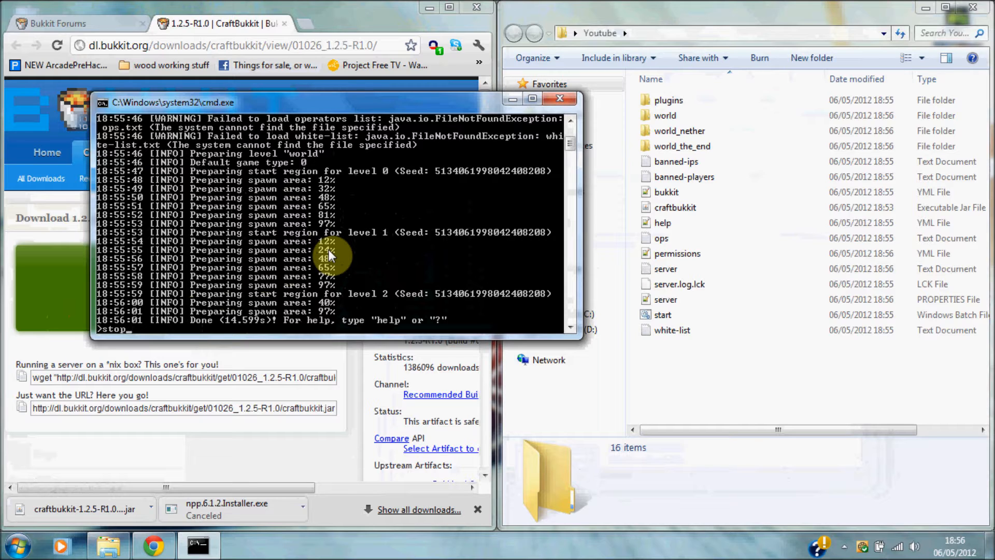
key(Return)
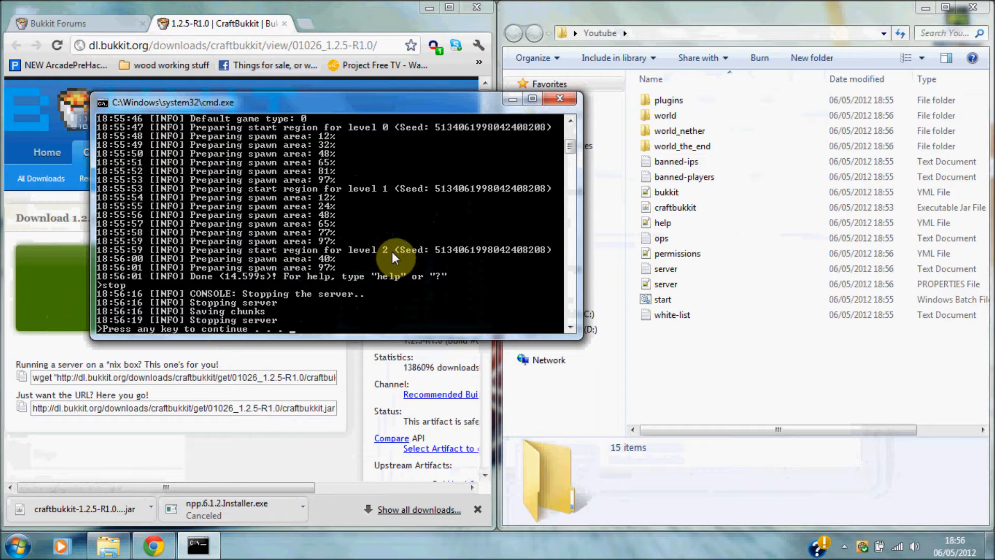
key(Return)
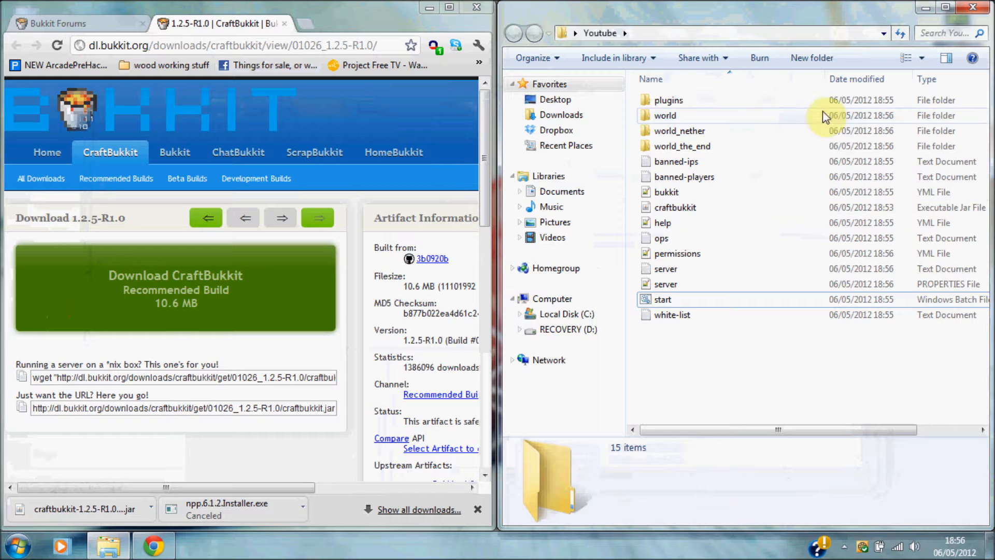
Snap the Explorer window to the right half of the screen.
click(727, 15)
drag(727, 17, 993, 29)
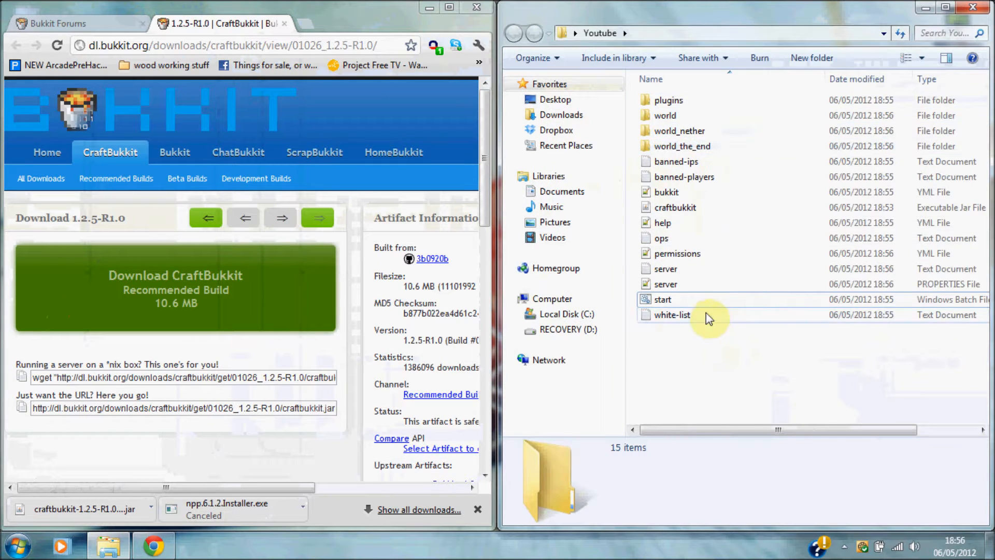
drag(728, 366, 700, 369)
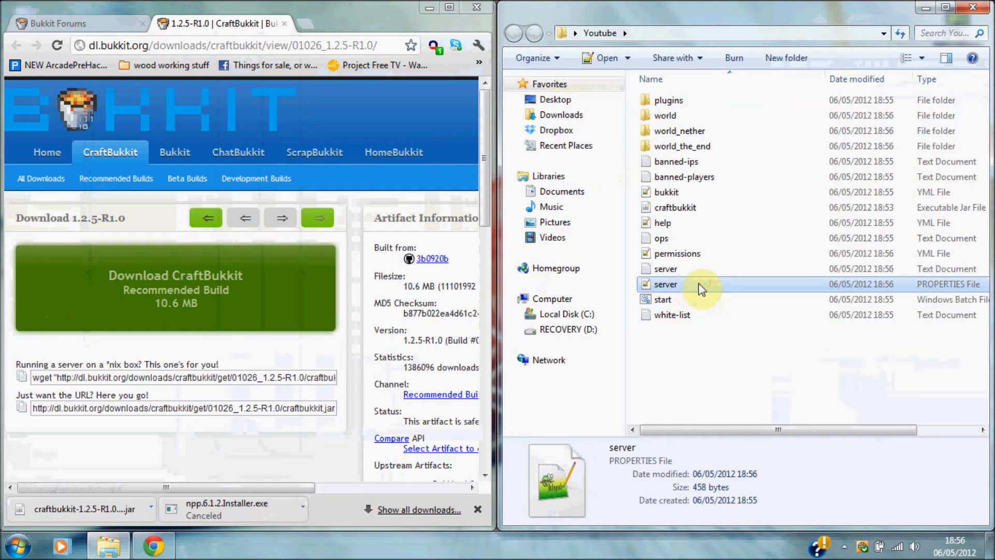
Open the generated server.properties with Edit with Notepad++ from its context menu.
click(707, 299)
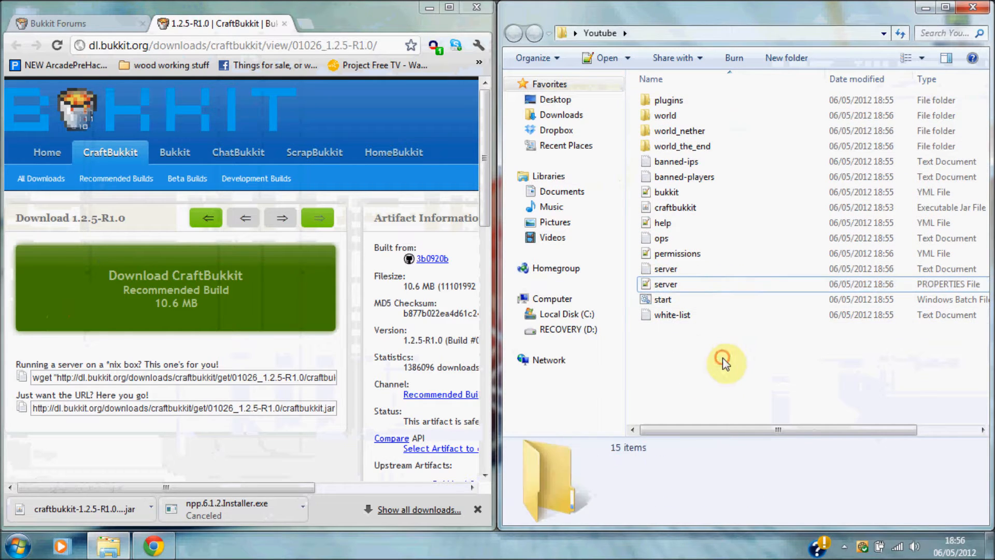
click(711, 284)
right_click(714, 283)
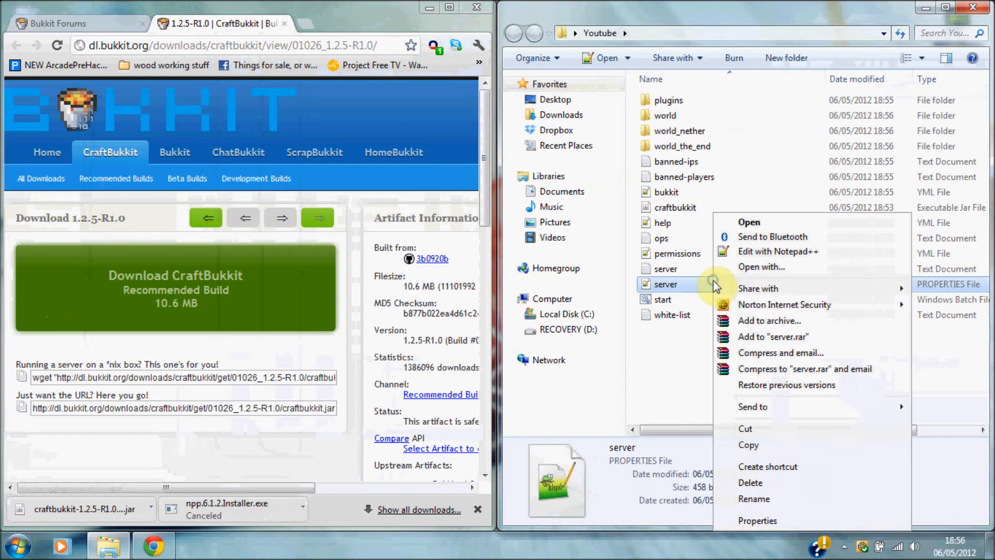
click(694, 288)
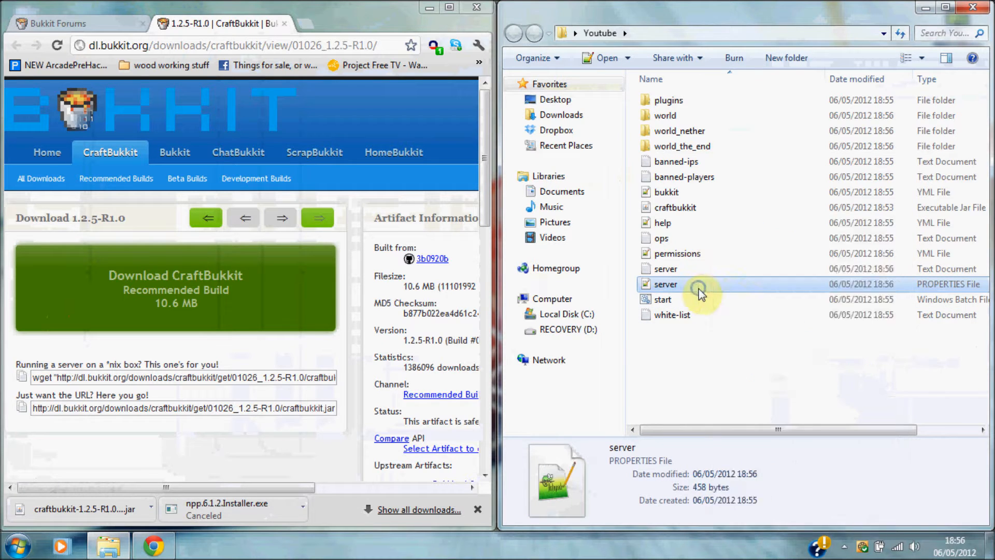
right_click(699, 285)
click(788, 252)
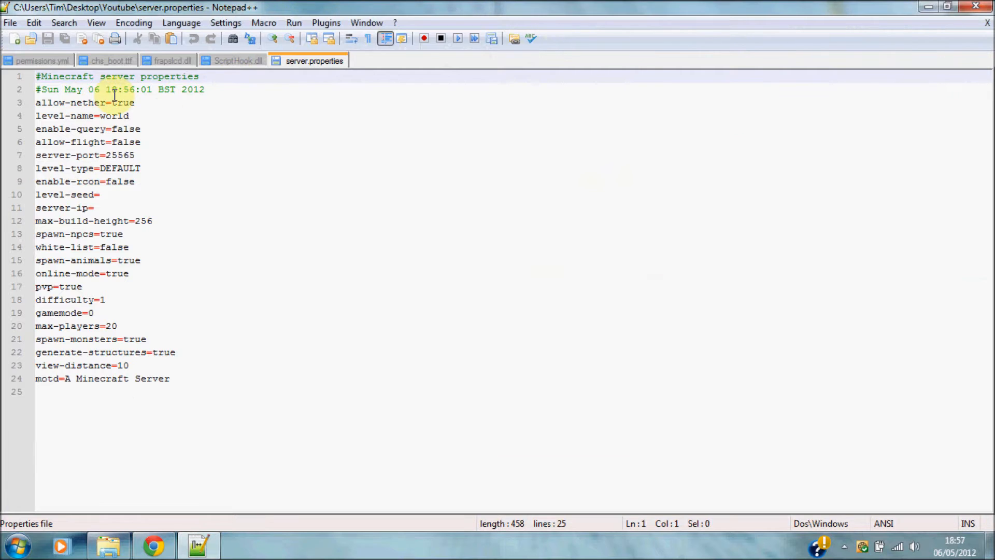
drag(144, 103, 141, 142)
click(160, 169)
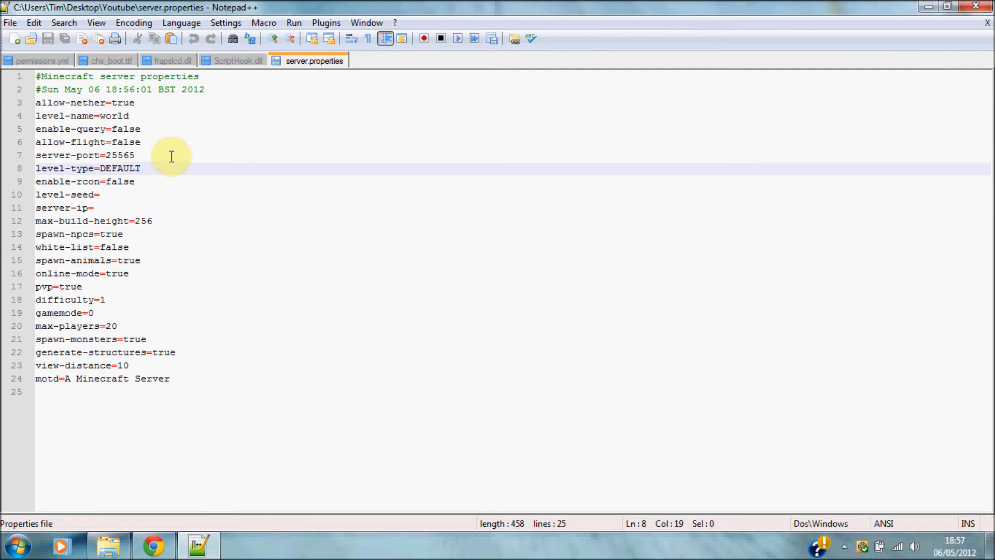
click(142, 103)
click(149, 121)
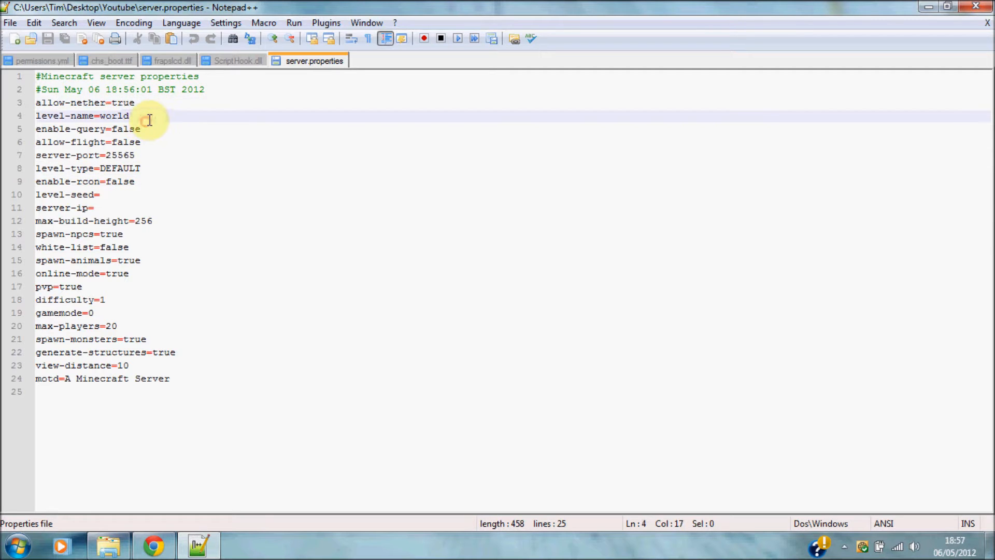
drag(144, 157, 110, 158)
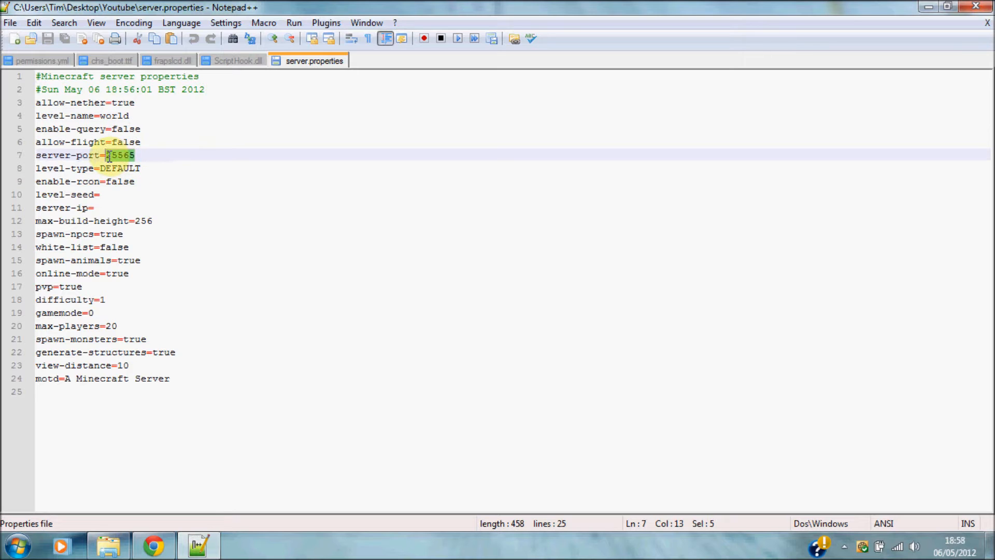
click(156, 155)
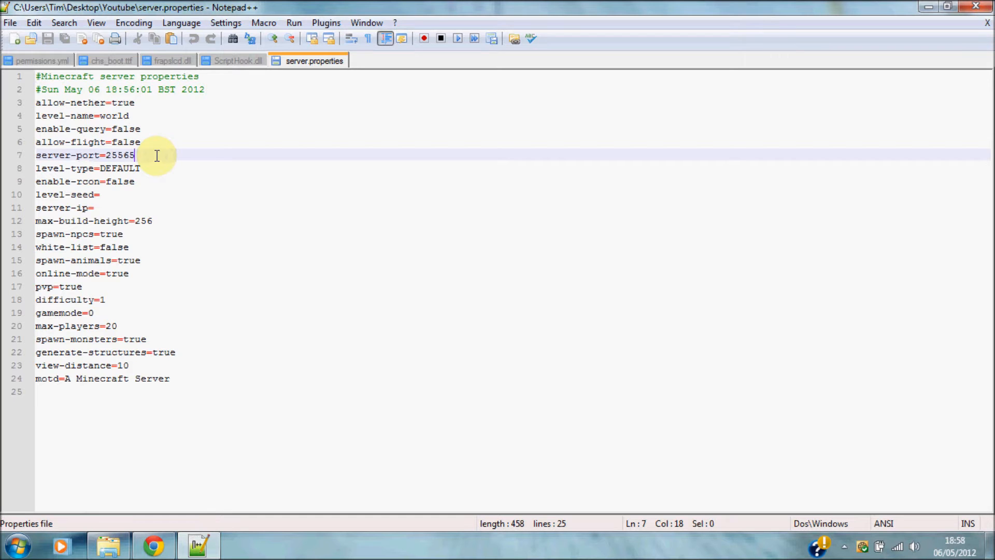
click(118, 194)
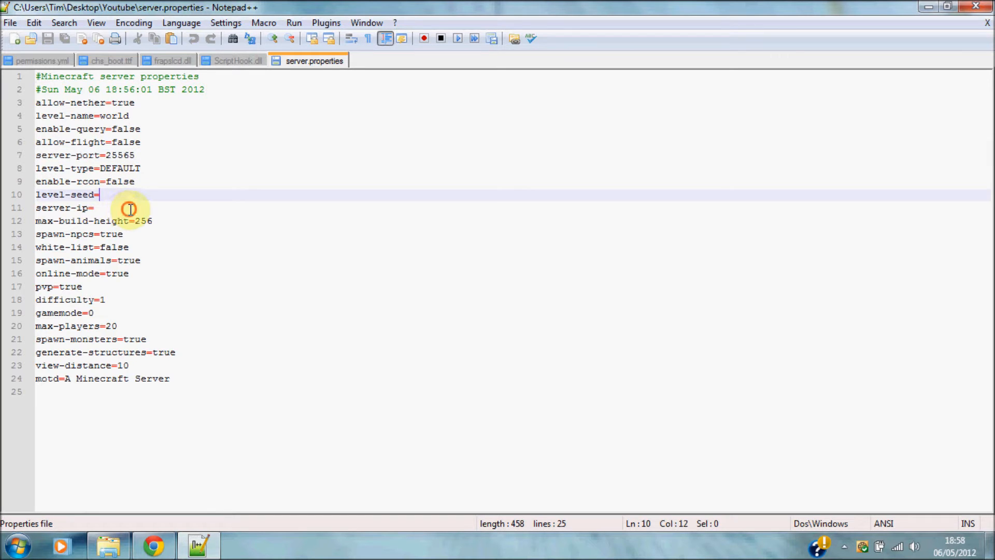
click(130, 209)
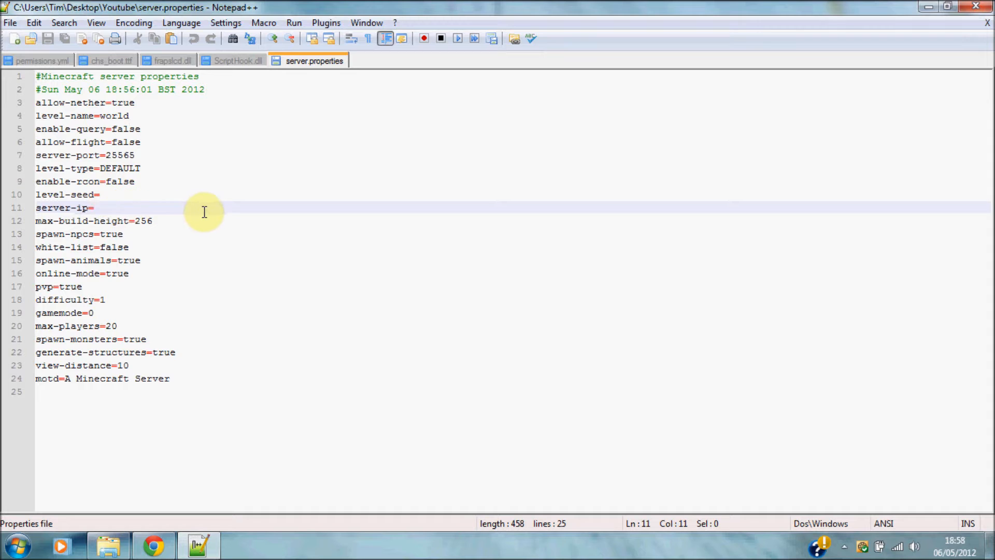
click(174, 218)
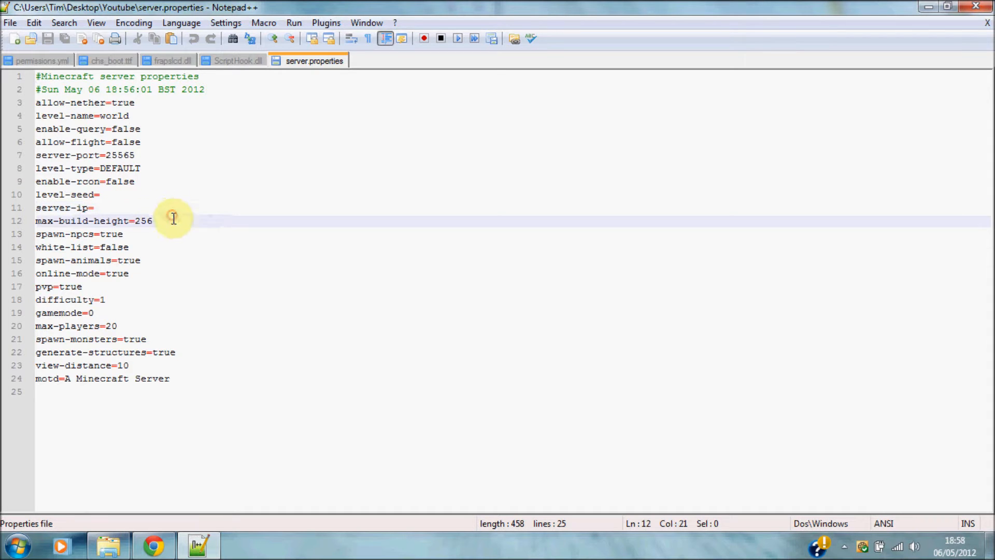
click(143, 273)
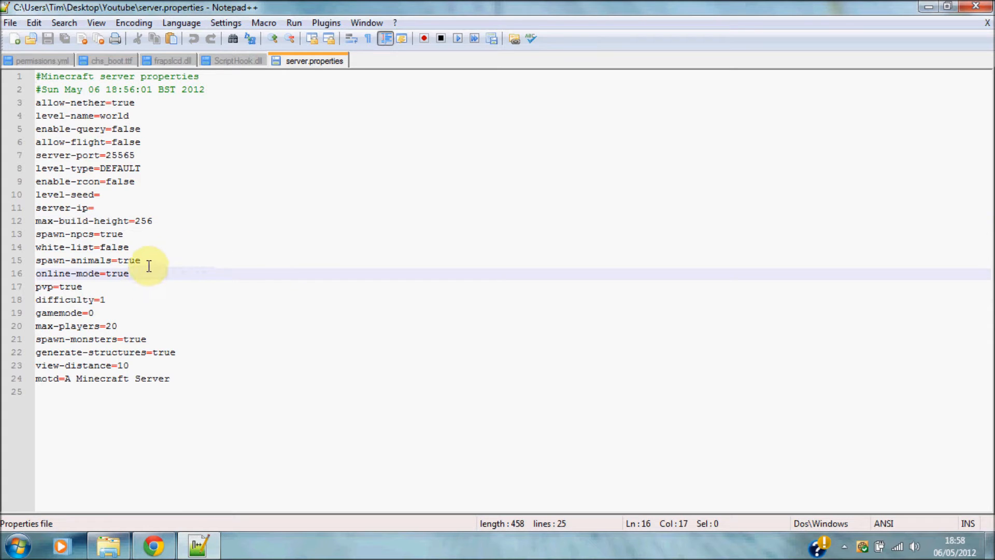
Set pvp to false and max-players to 100.
click(128, 288)
key(BackSpace)
key(BackSpace)
key(BackSpace)
key(BackSpace)
text(false)
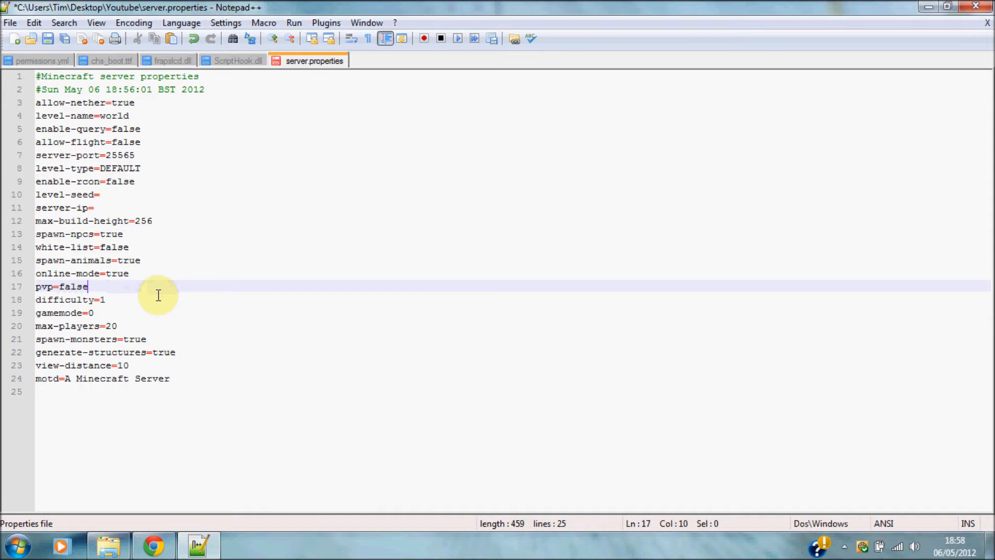
click(106, 313)
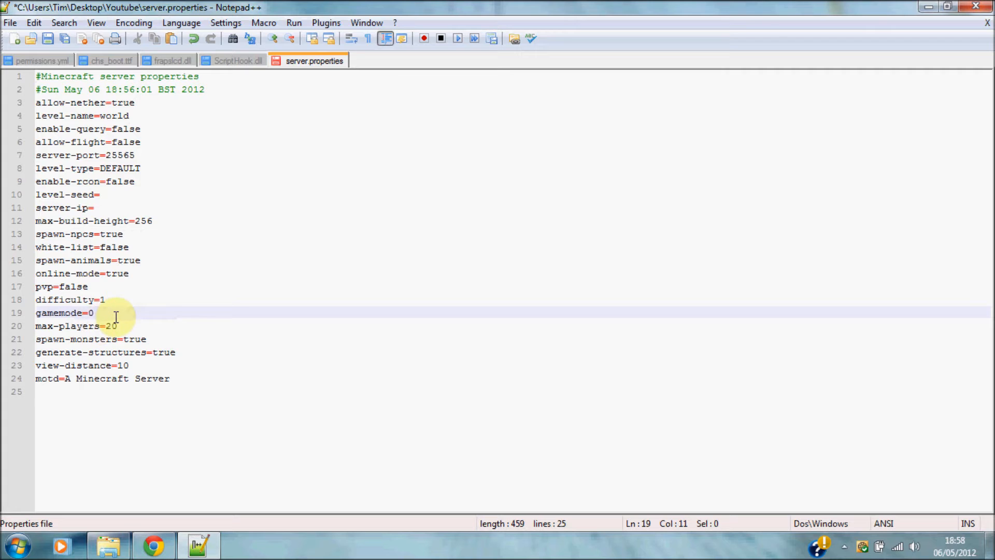
click(146, 327)
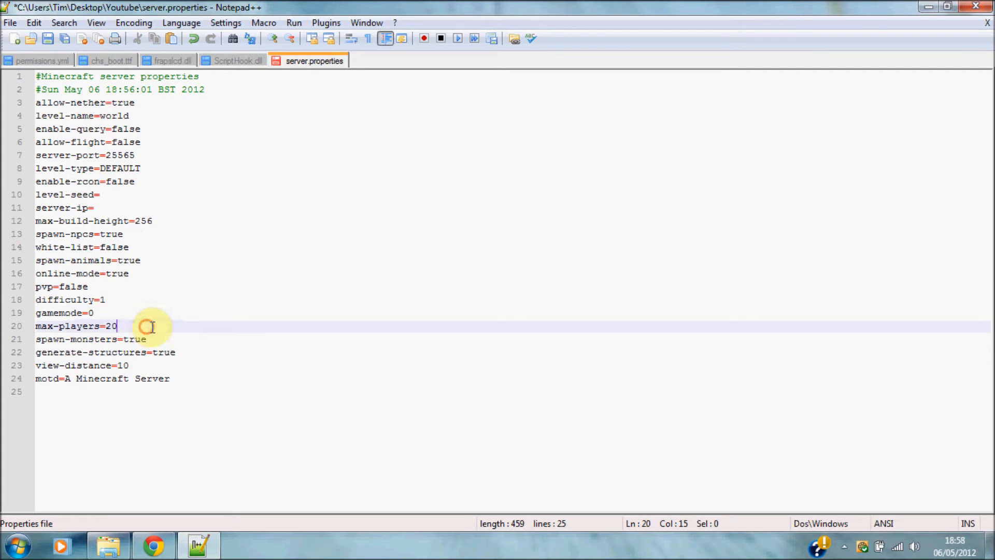
key(BackSpace)
key(BackSpace)
text(100)
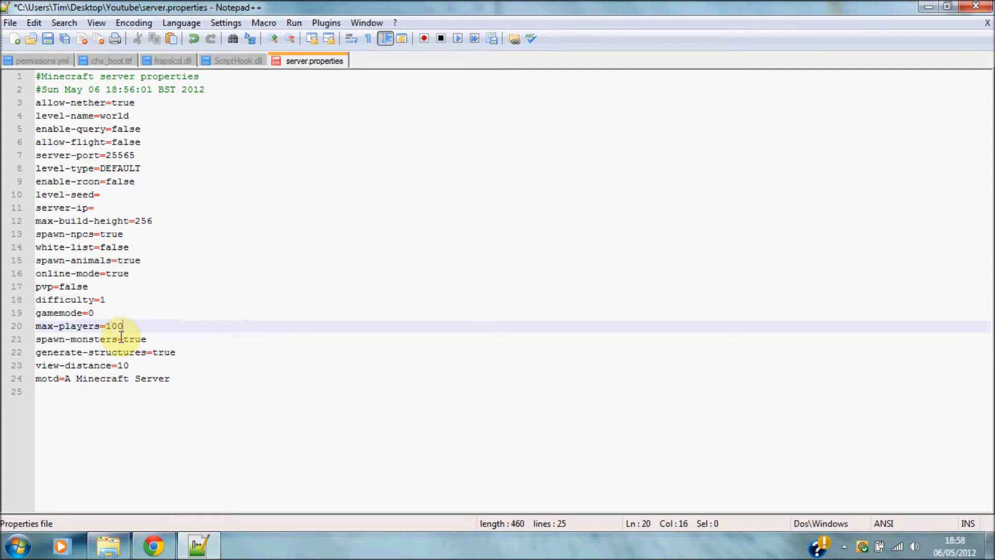
drag(132, 328, 113, 327)
click(151, 326)
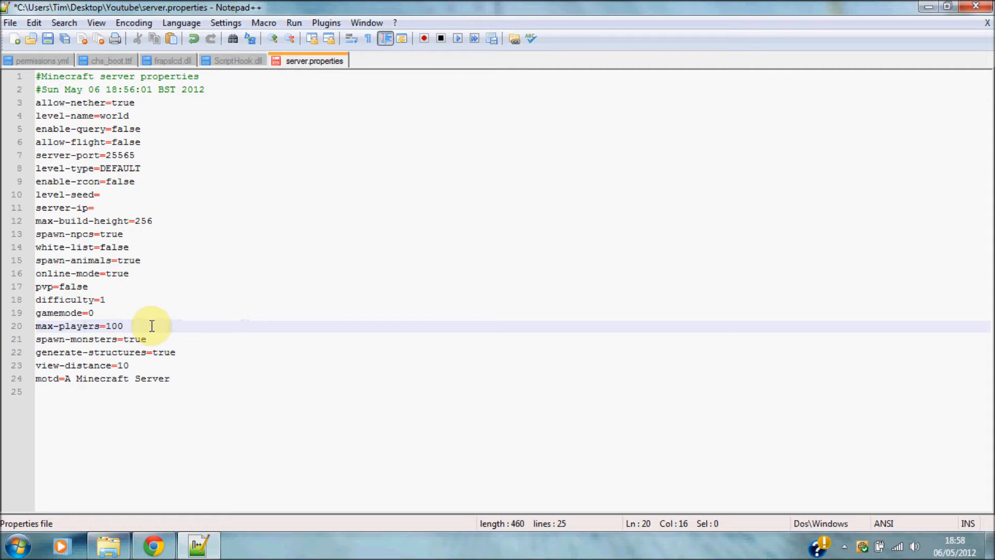
Replace the motd 'A Minecraft Server' with Youtube and save server.properties.
click(195, 339)
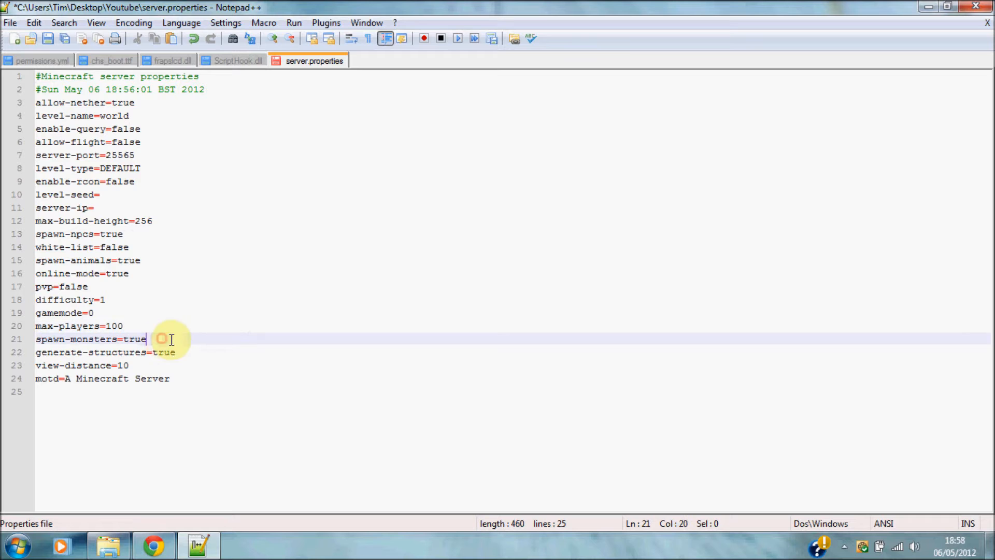
click(195, 355)
click(148, 366)
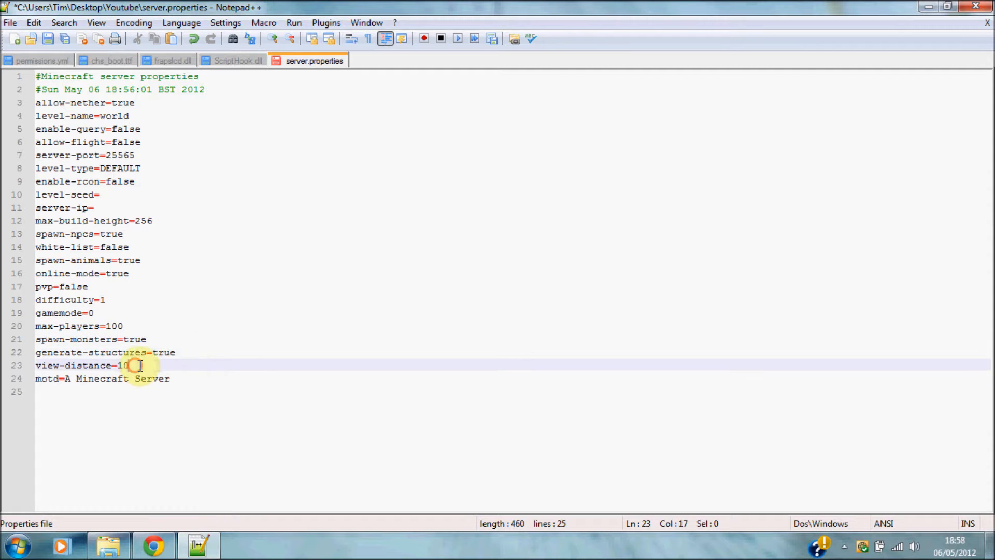
click(186, 380)
key(BackSpace)
key(BackSpace)
key(BackSpace)
key(BackSpace)
key(BackSpace)
key(BackSpace)
key(BackSpace)
key(BackSpace)
key(BackSpace)
key(BackSpace)
key(BackSpace)
key(BackSpace)
key(BackSpace)
key(BackSpace)
key(BackSpace)
key(BackSpace)
key(BackSpace)
key(BackSpace)
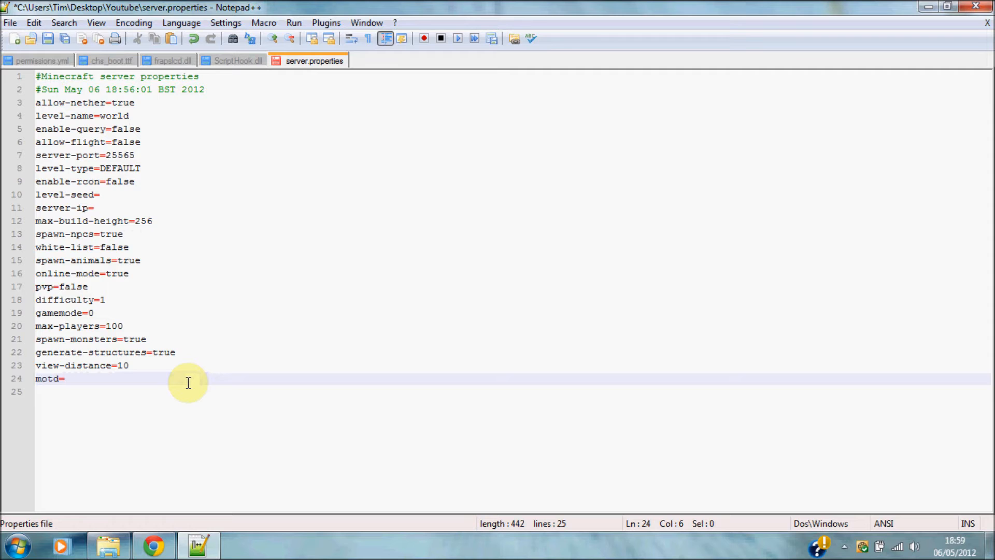
text(Youtube)
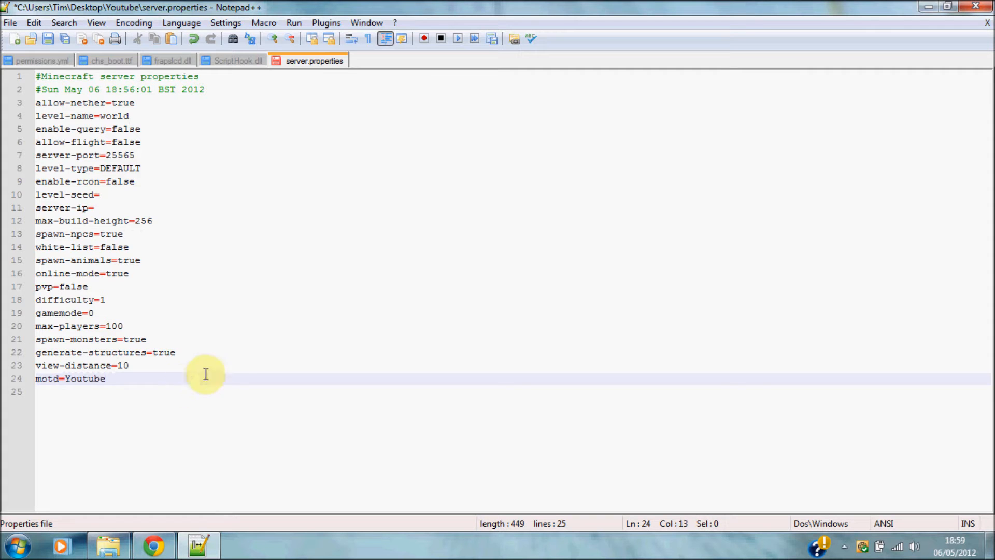
double_click(125, 379)
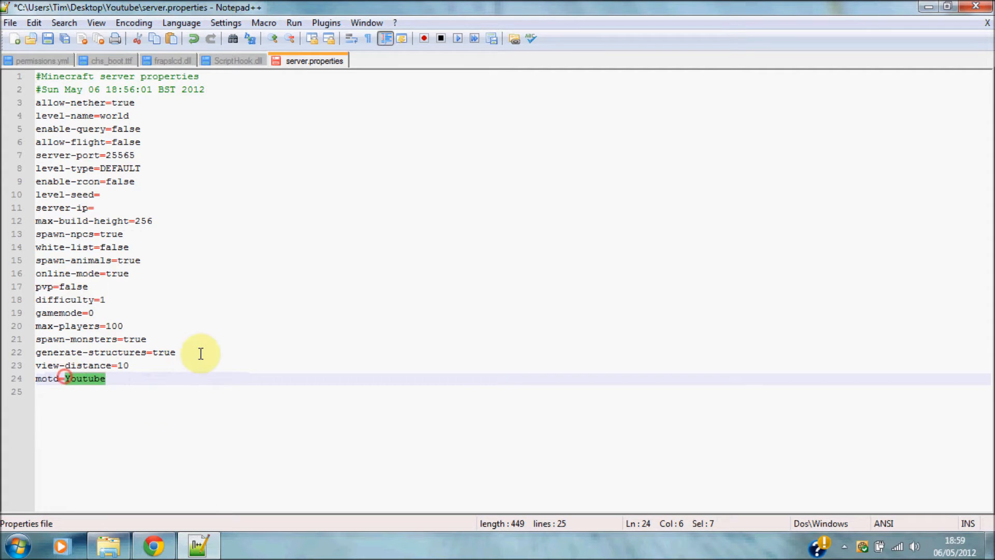
click(259, 312)
click(218, 266)
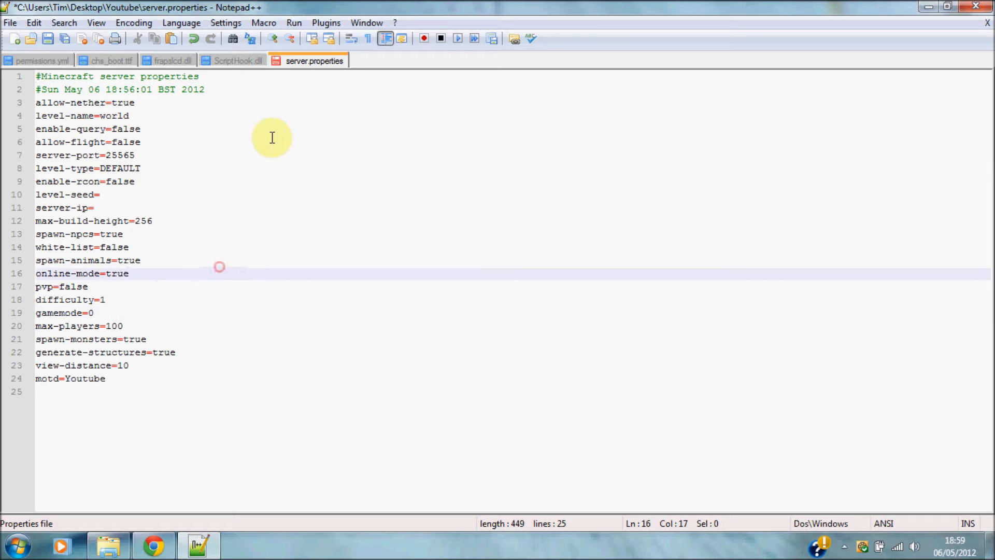
click(192, 170)
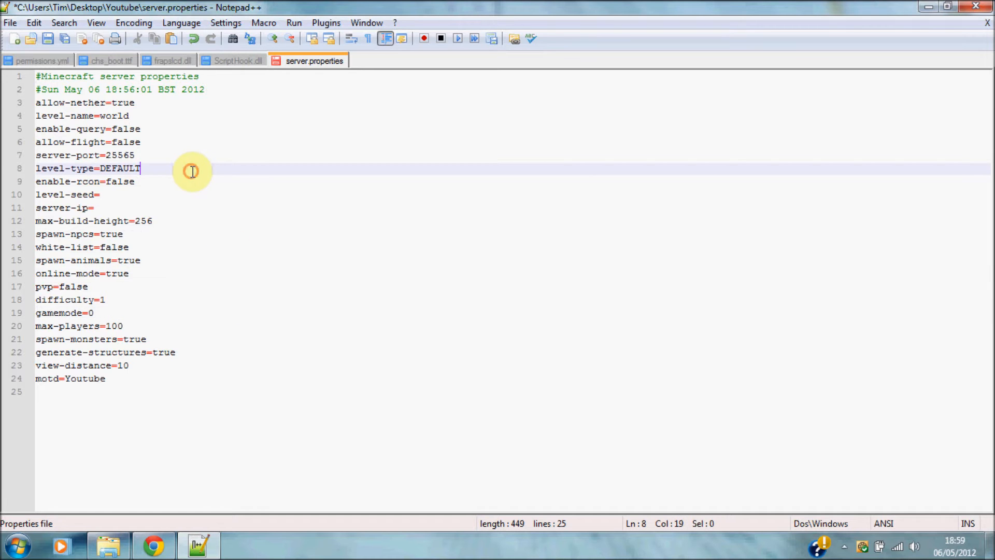
click(50, 40)
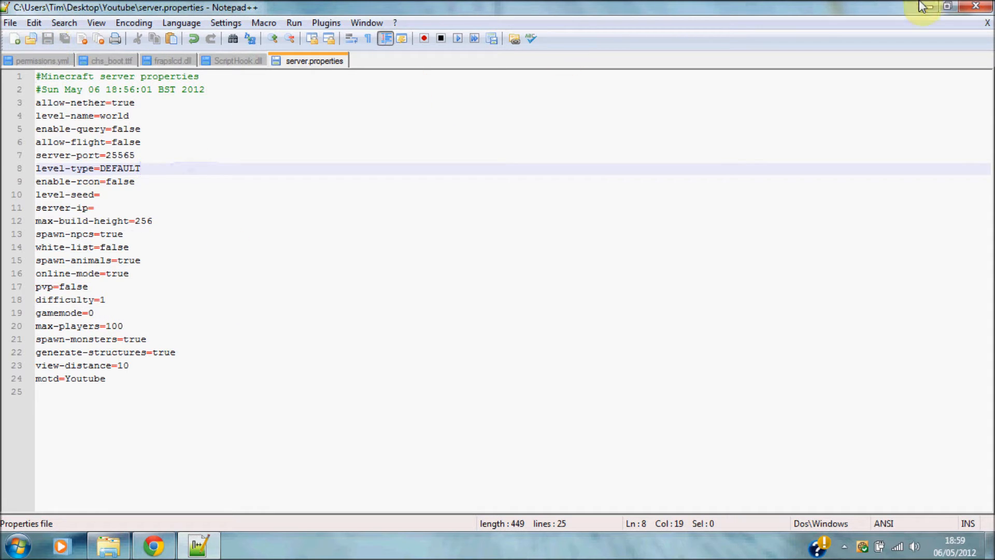
Minimise Notepad++ and bring Chrome's CraftBukkit page forward beside the Youtube server folder.
drag(275, 391, 66, 102)
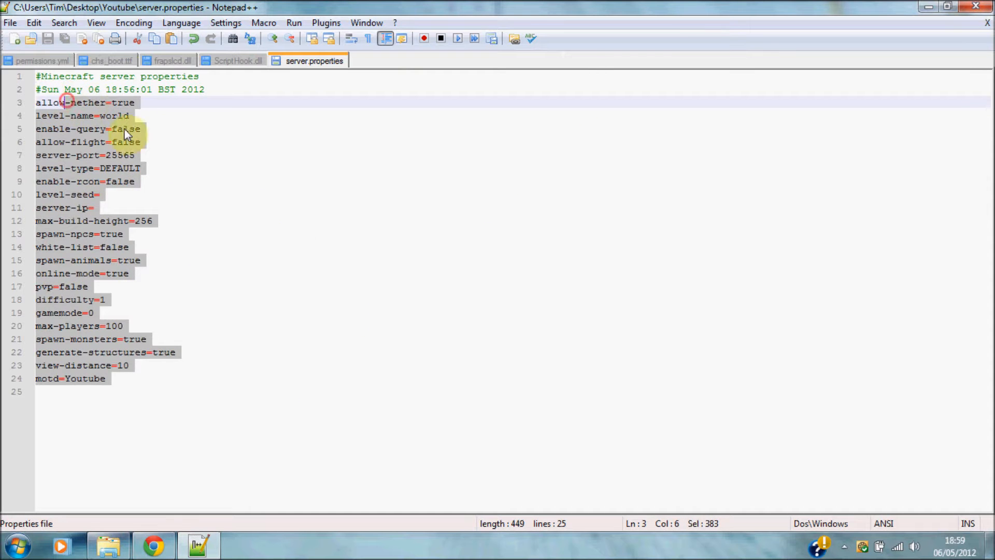
click(289, 234)
click(928, 7)
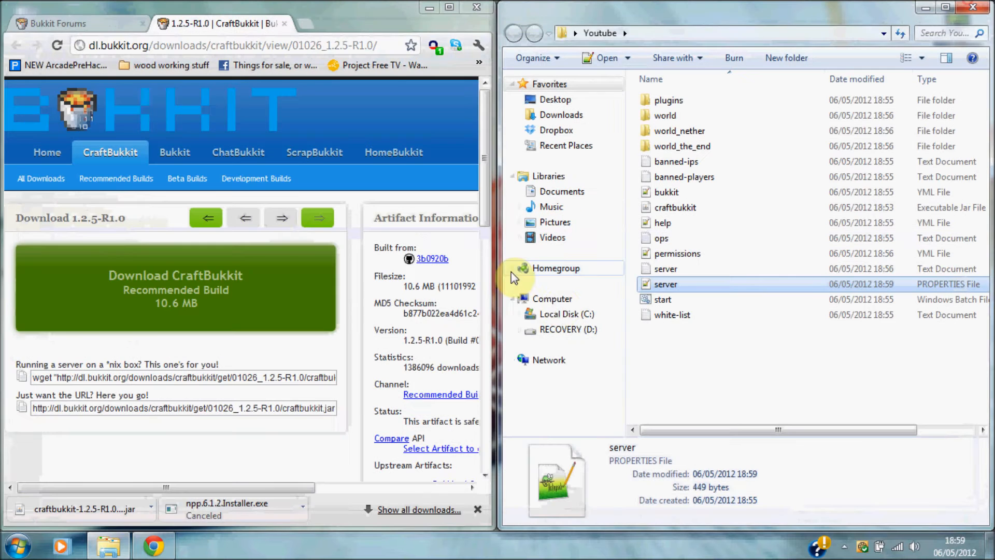
click(733, 350)
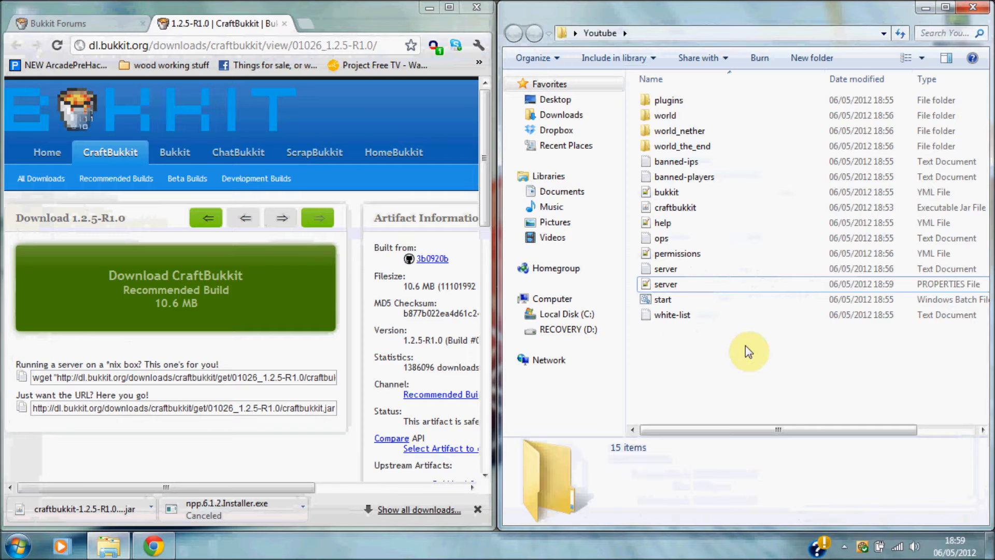
click(478, 510)
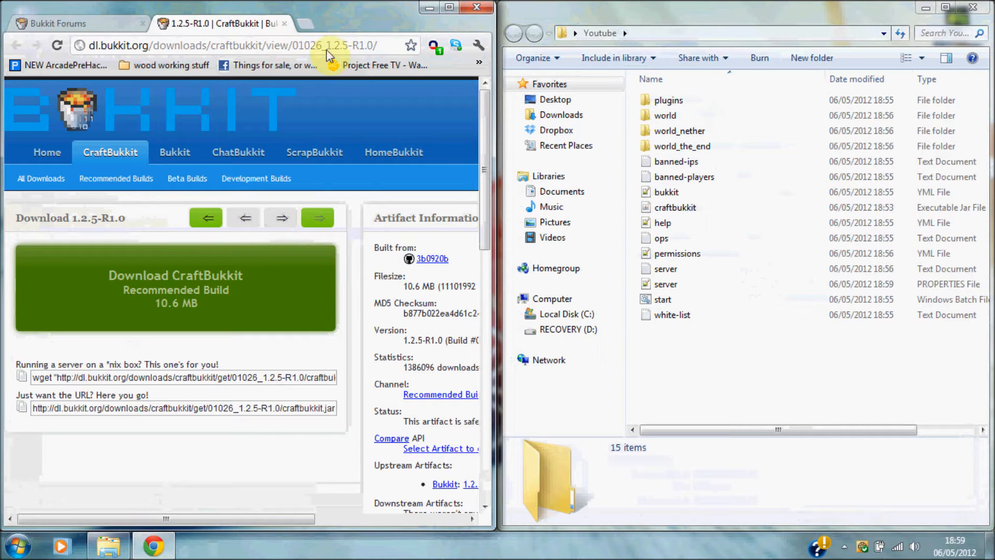
drag(755, 390, 698, 342)
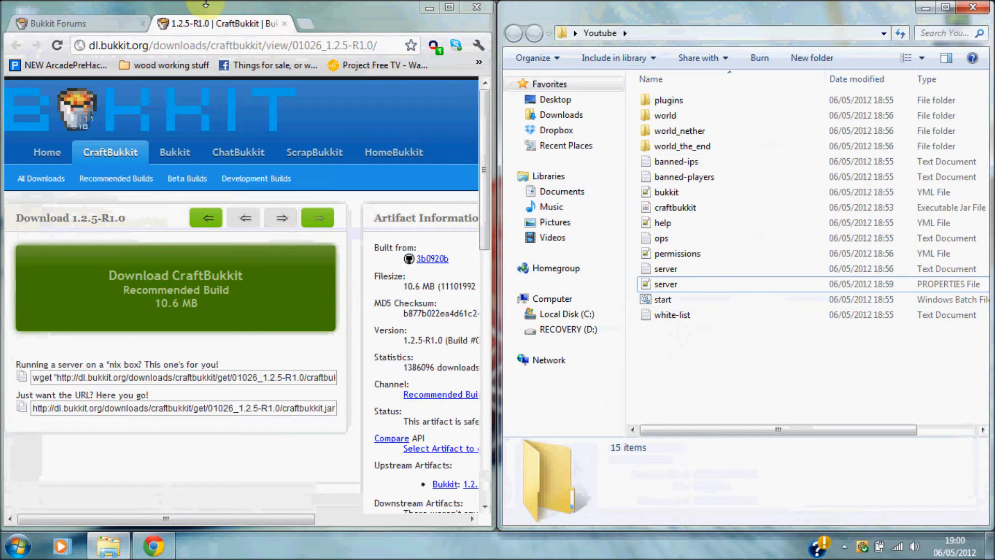
Open Command Prompt by searching cmd in the Start menu.
click(18, 546)
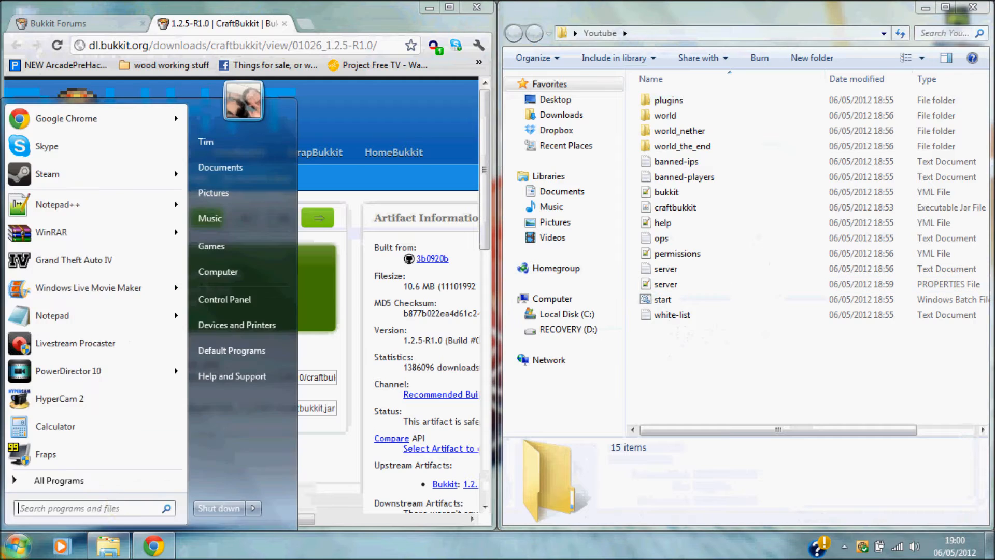
text(cmd)
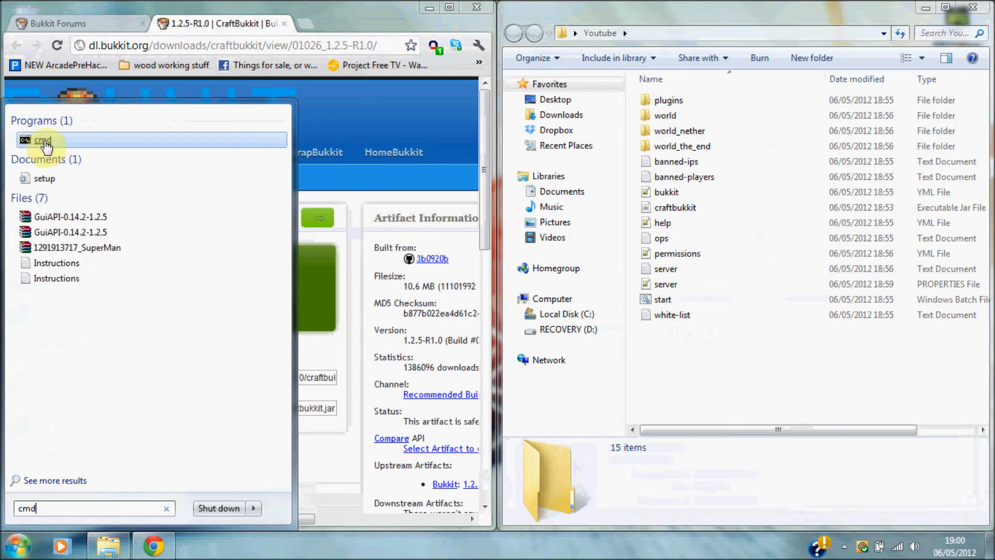
click(42, 140)
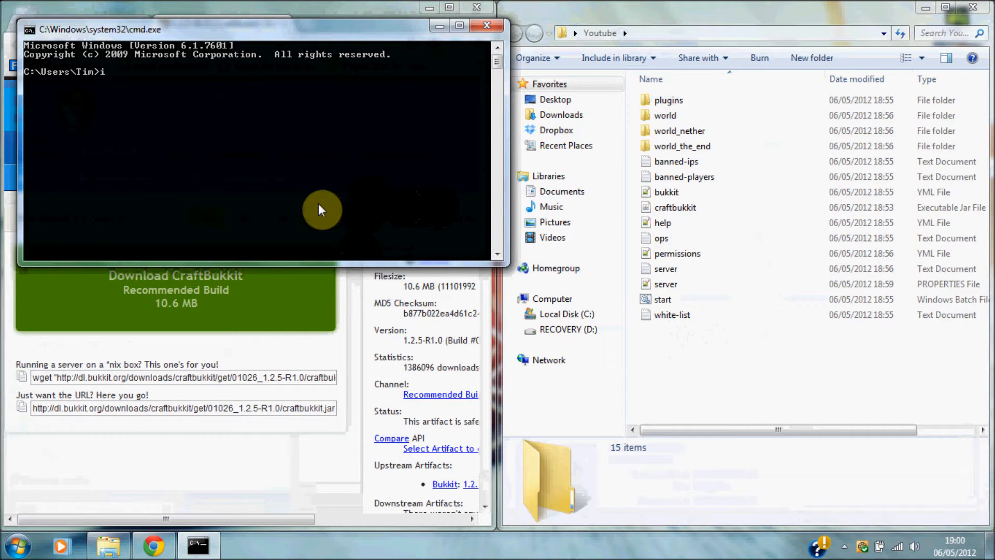
Run ipconfig to read IPv4 192.168.0.3 and gateway 192.168.0.1, then minimise the console.
text(ipconfig)
key(Return)
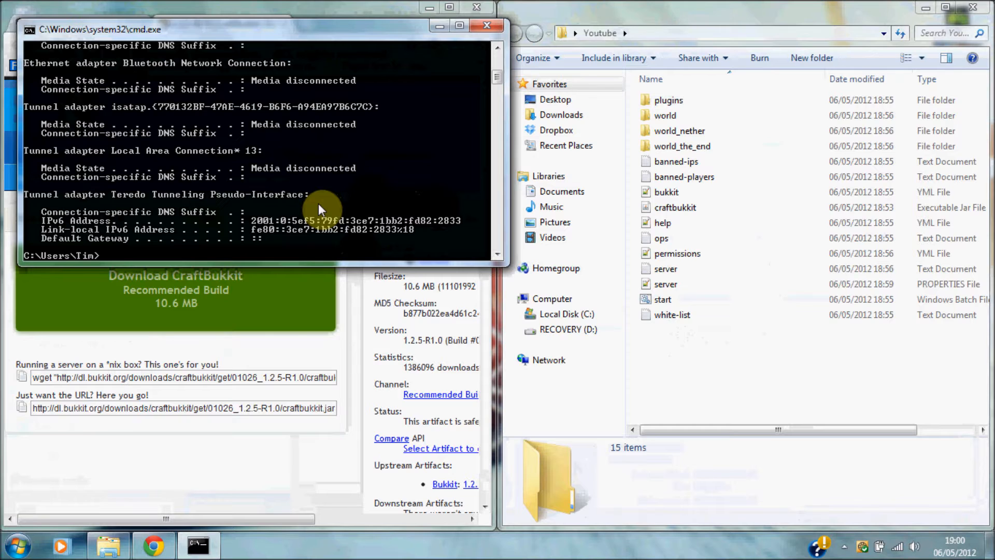
drag(497, 75, 499, 63)
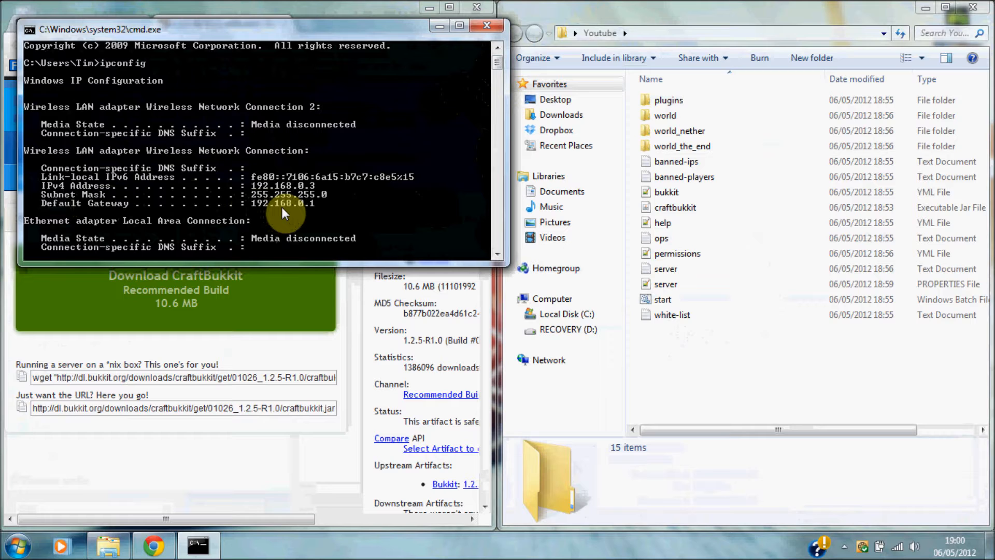
drag(387, 36, 437, 112)
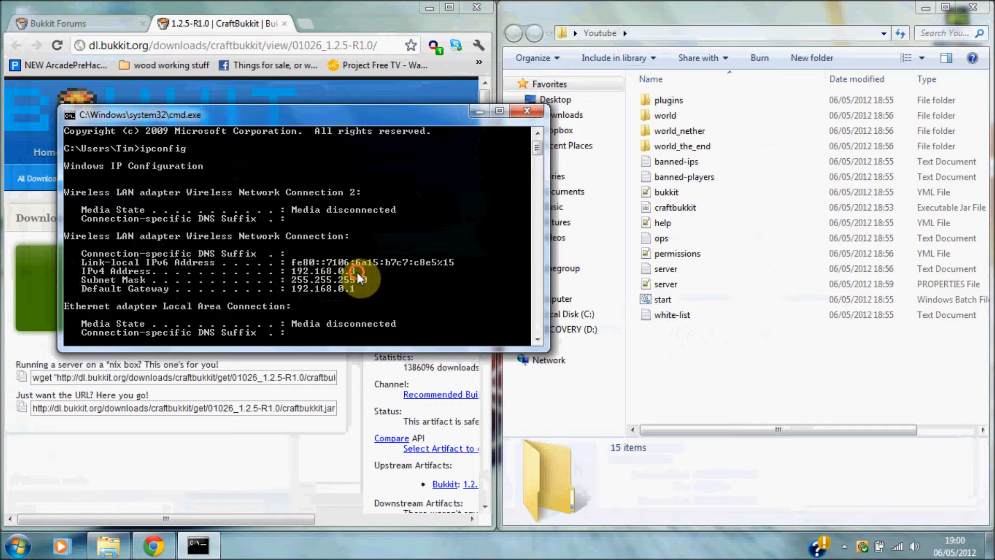
click(481, 111)
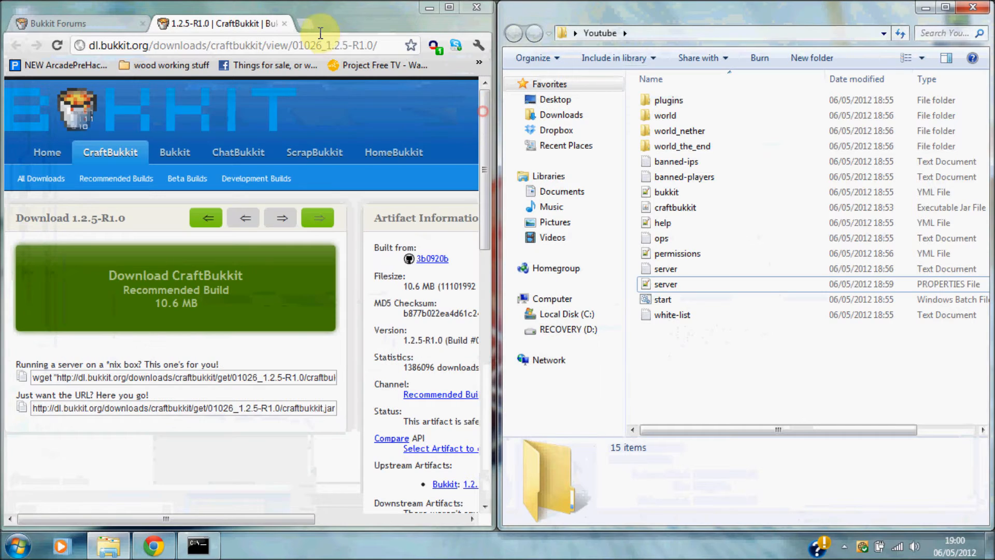
Load 192.168.0.1 in a new Chrome tab with the ipconfig console on the right half.
click(305, 24)
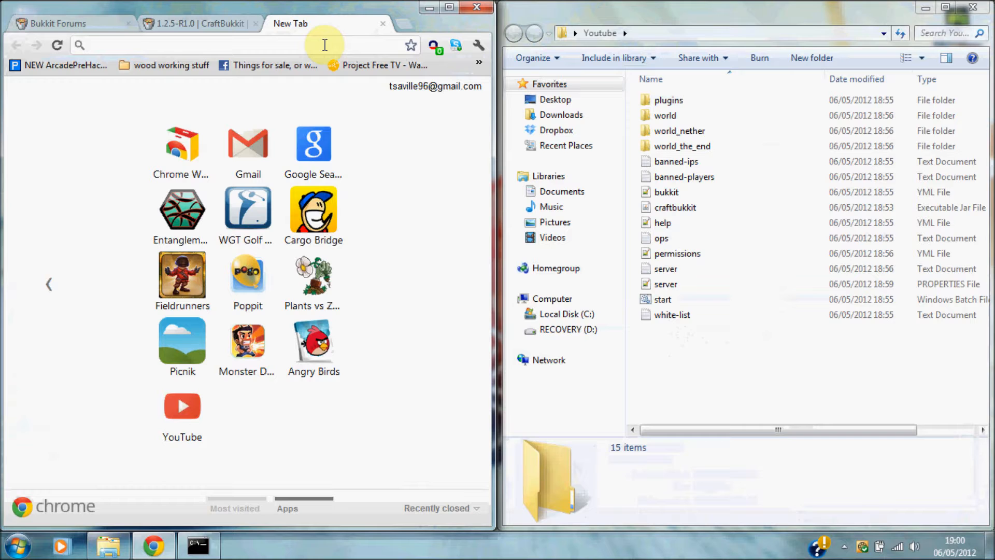
text(192.168.0.1)
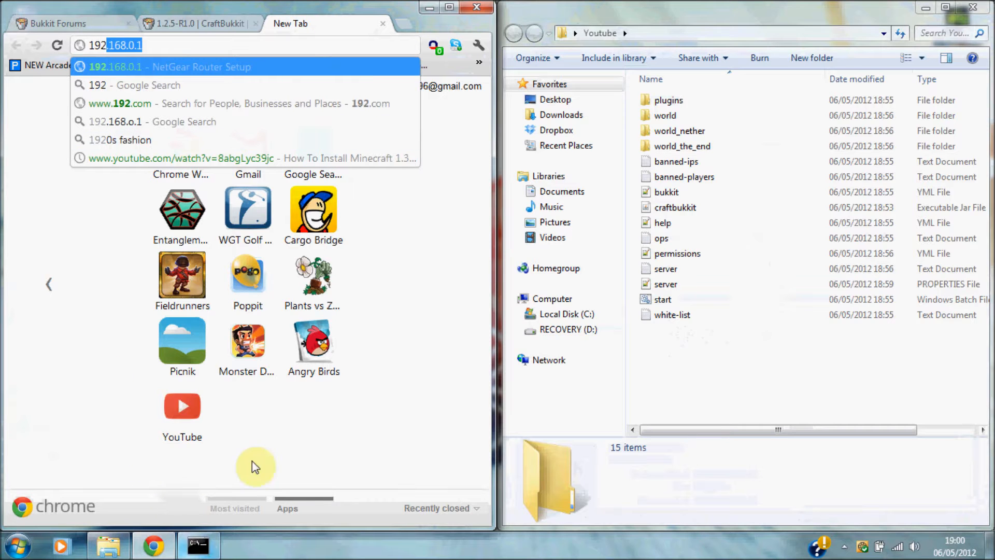
click(926, 7)
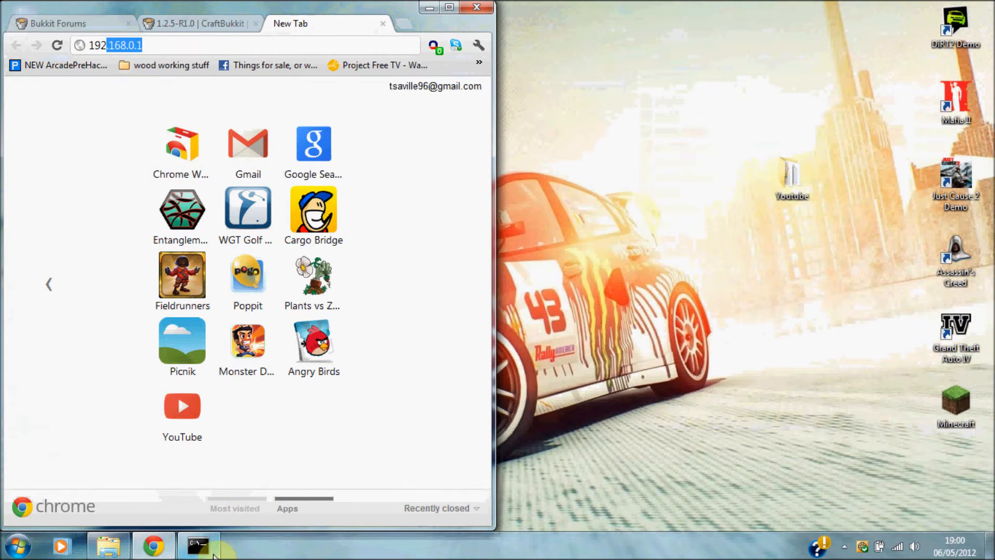
click(213, 555)
drag(455, 111, 993, 114)
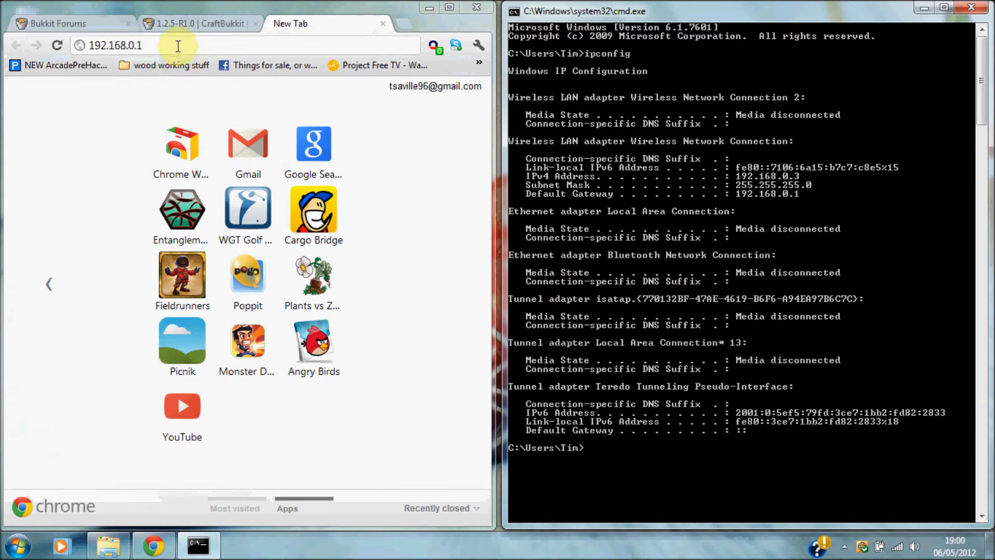
click(178, 46)
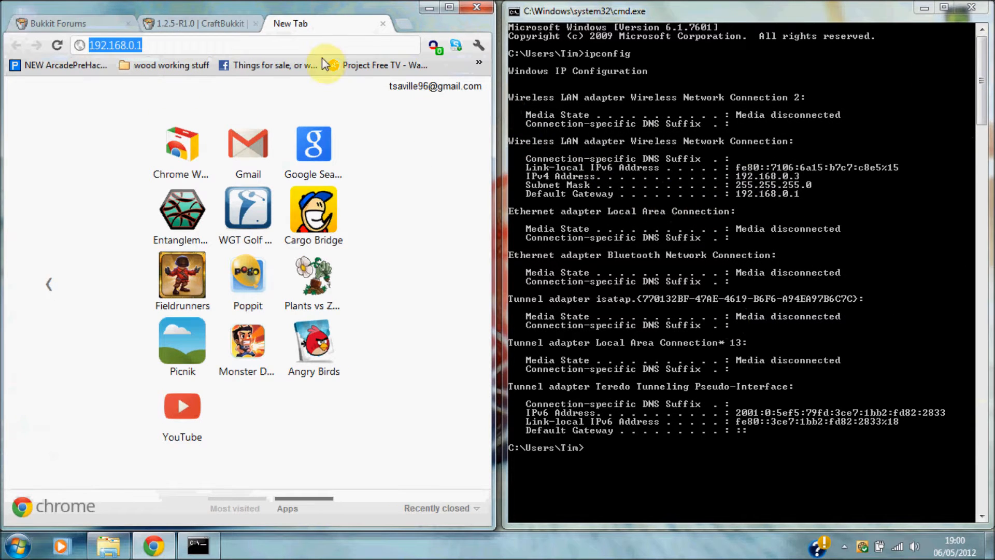
key(Return)
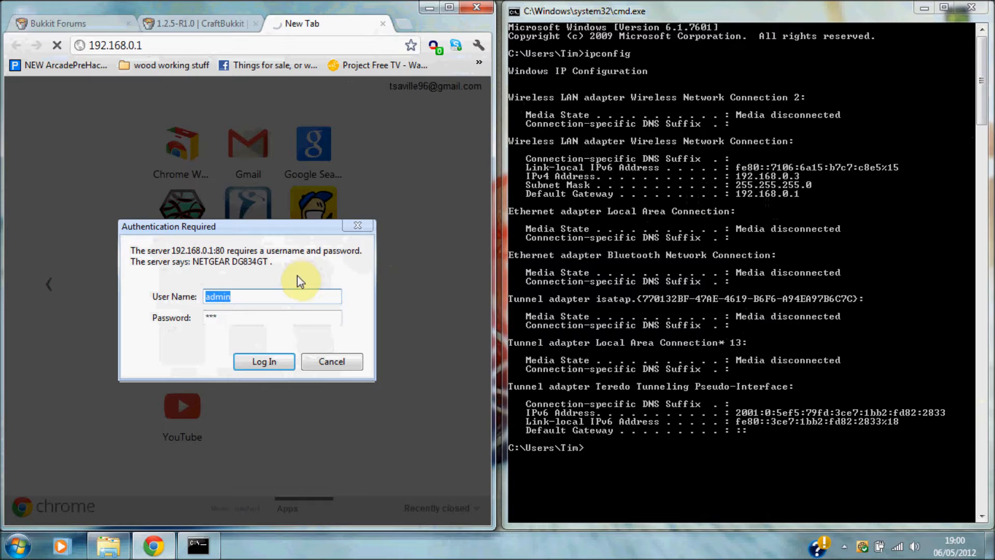
Log in to the NETGEAR router and open Services' Add Custom Service form.
click(240, 296)
click(242, 313)
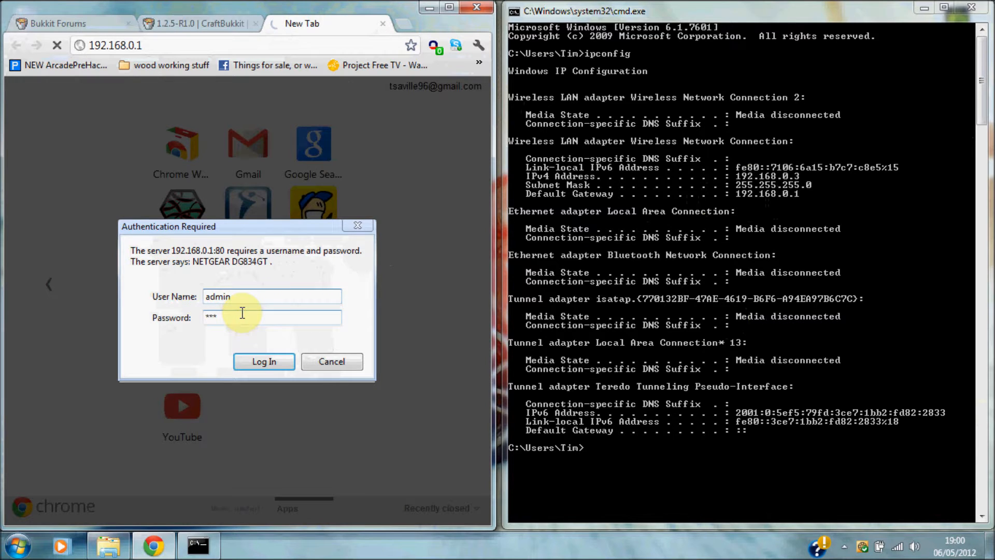
click(228, 317)
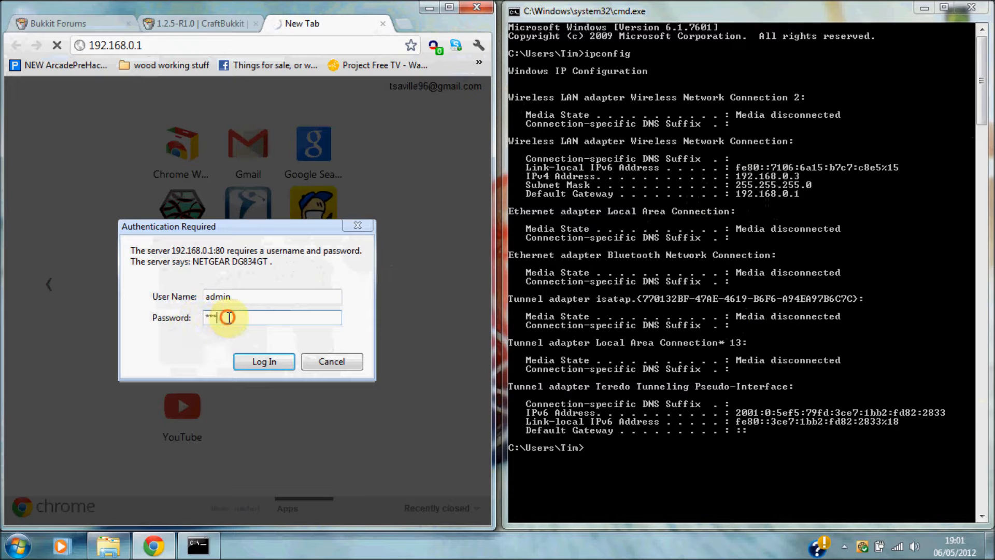
click(256, 295)
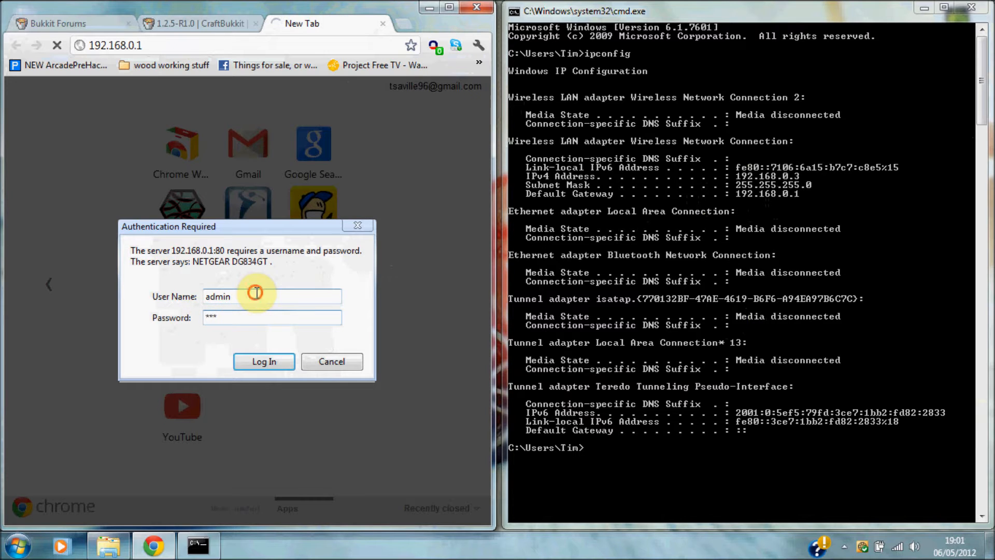
click(270, 322)
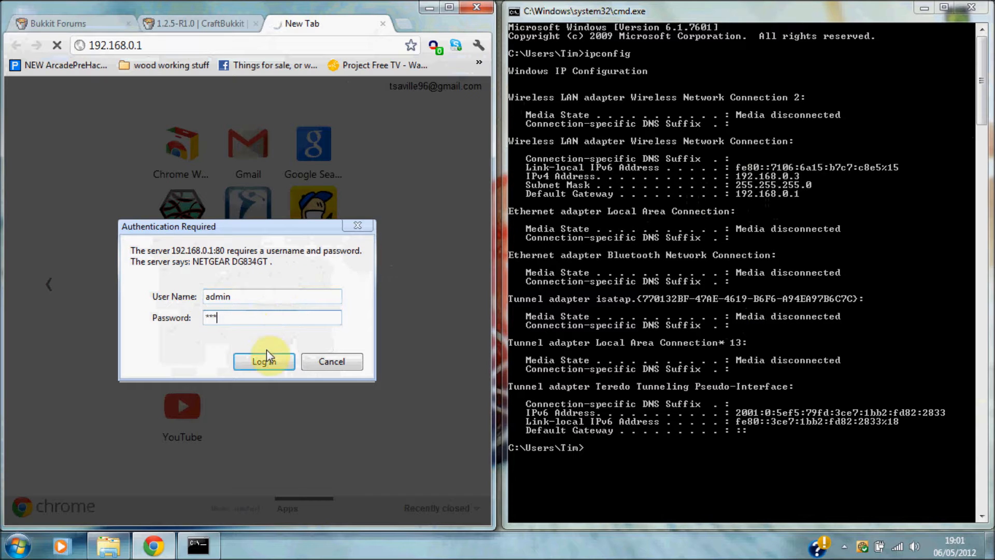
click(274, 362)
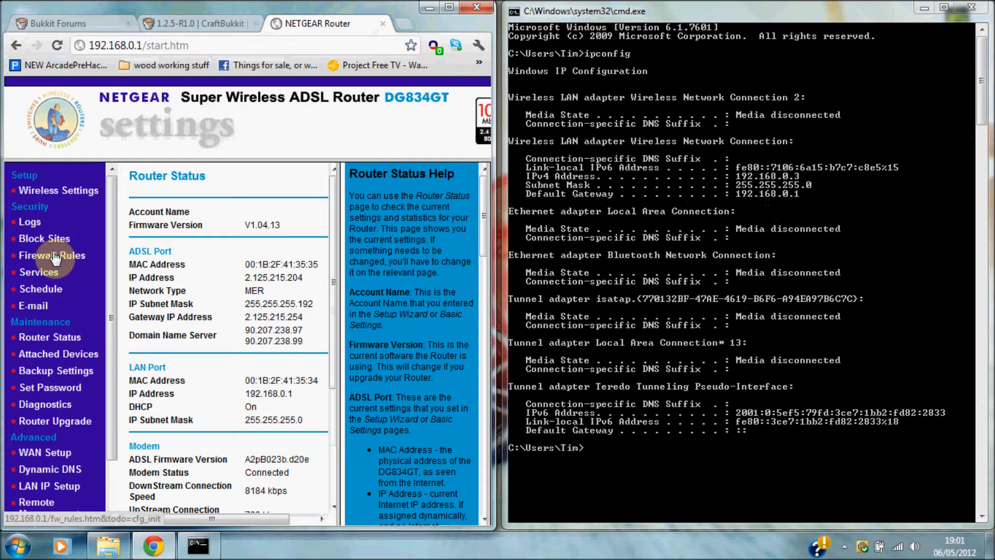
click(37, 273)
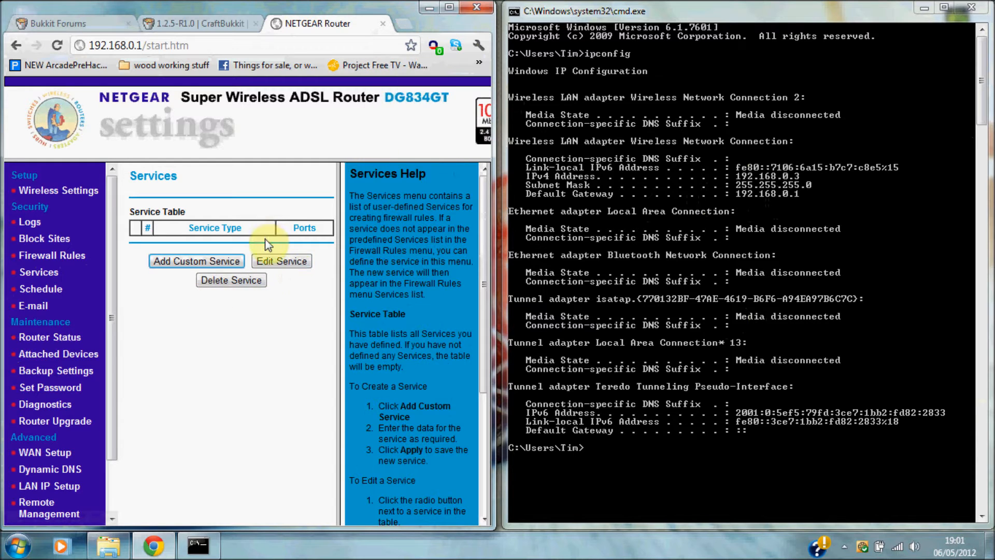
click(206, 262)
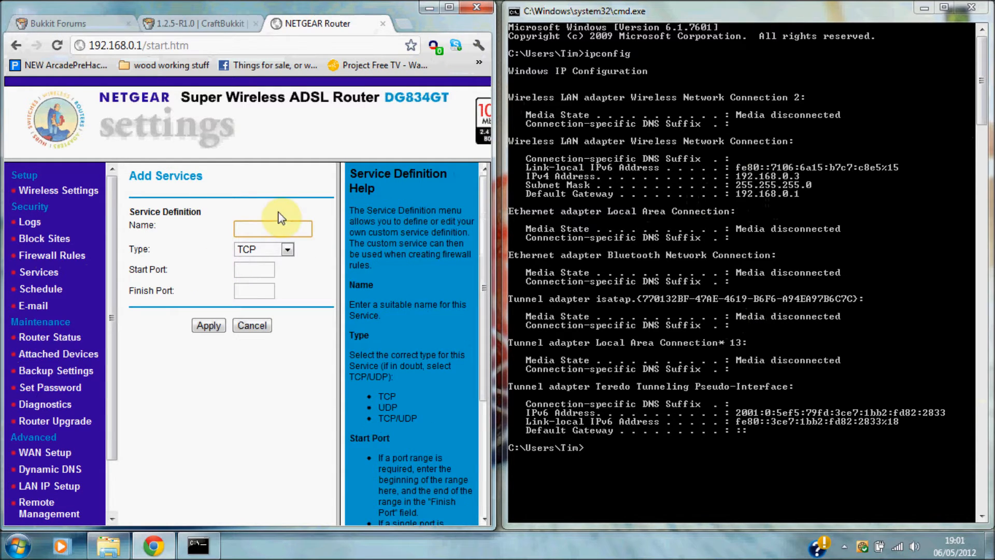
Name the custom service Minecraft and set its type to TCP/UDP.
click(300, 230)
click(284, 249)
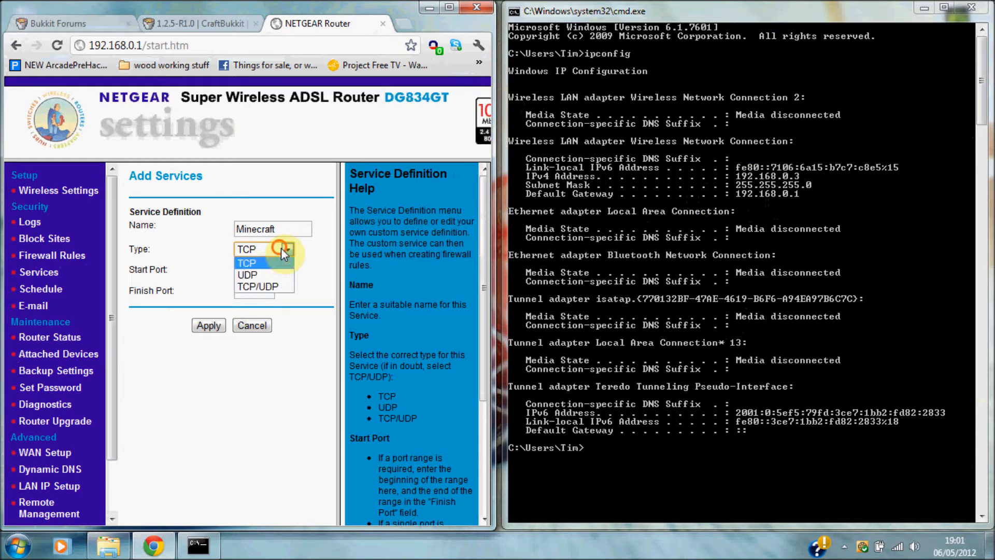
click(277, 288)
click(263, 269)
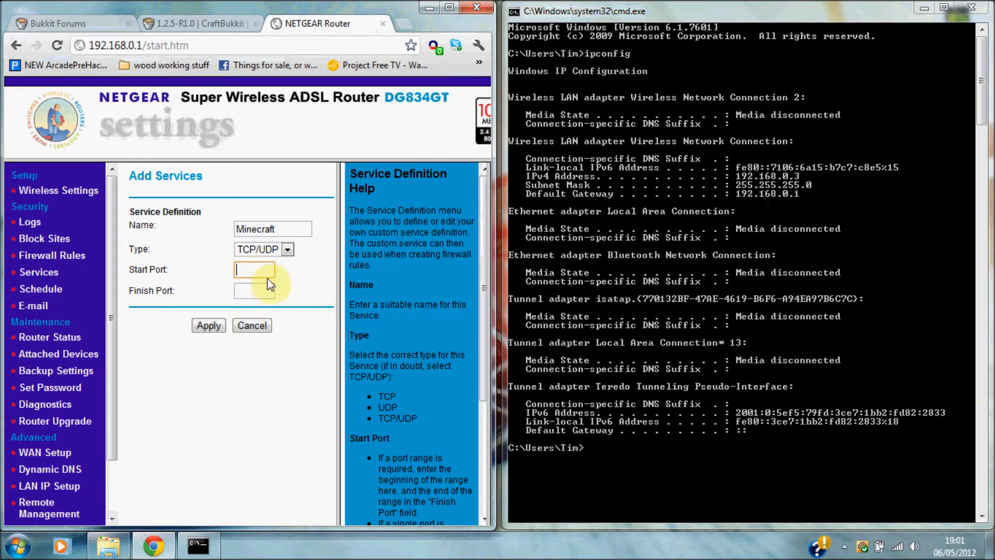
Open server.properties beside the browser to look up the server-port value.
click(109, 546)
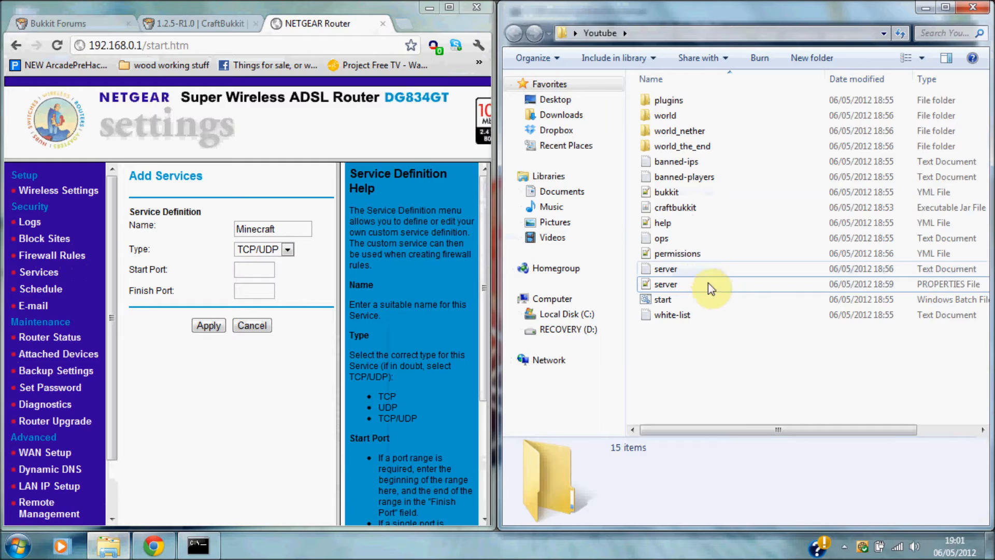
double_click(667, 286)
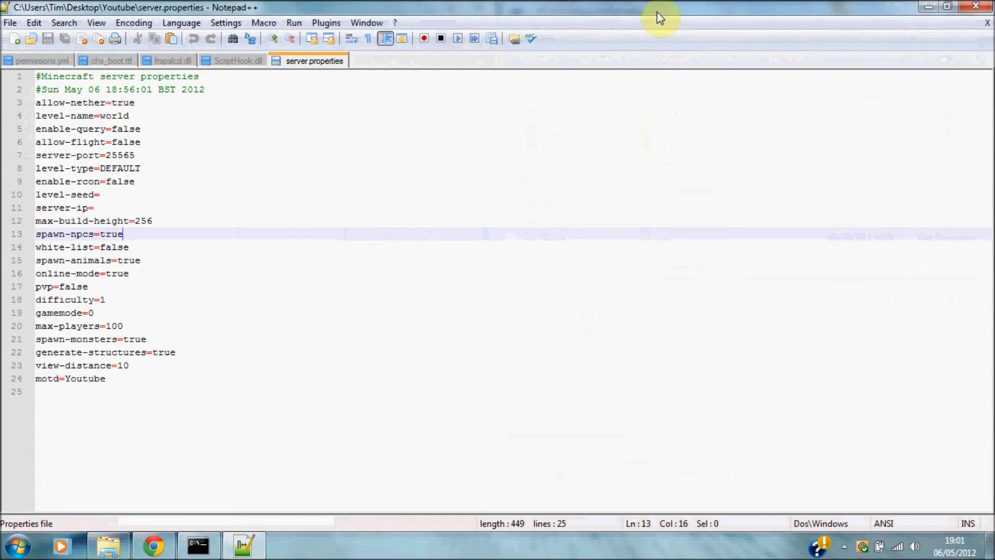
click(948, 6)
drag(350, 29, 994, 16)
drag(643, 161, 609, 161)
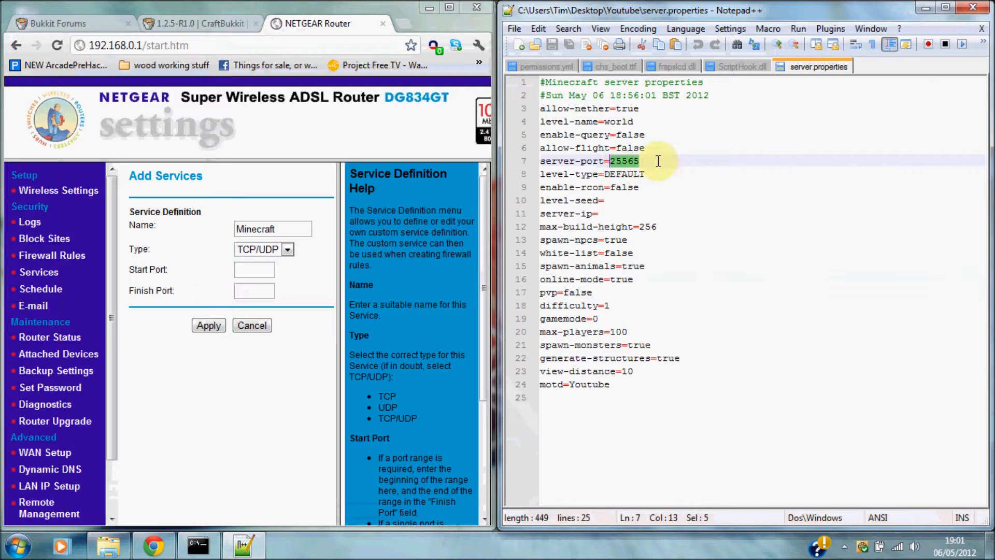
Enter 25565 as both start and finish port and close server.properties.
click(268, 270)
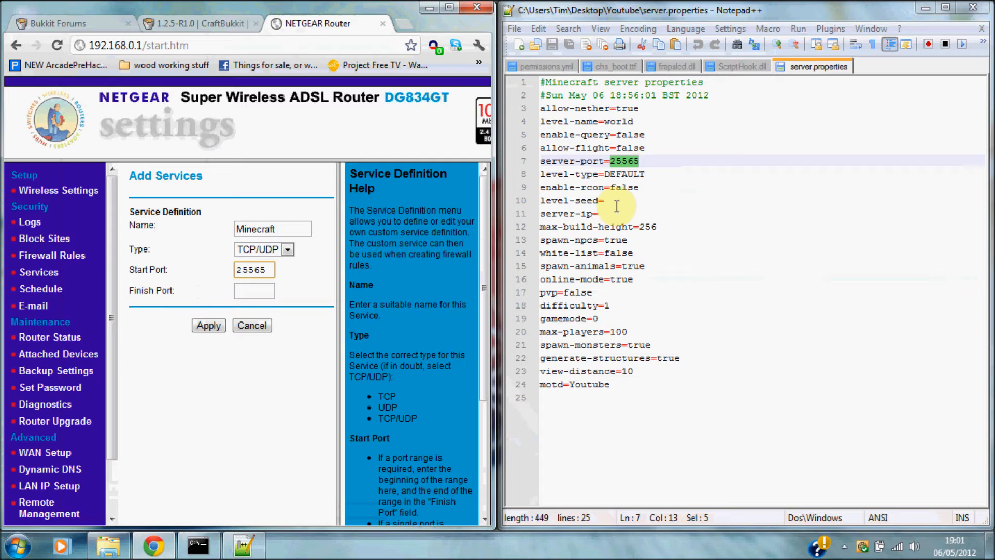
mouse_move(687, 158)
mouse_down()
mouse_move(618, 161)
mouse_move(680, 161)
mouse_up()
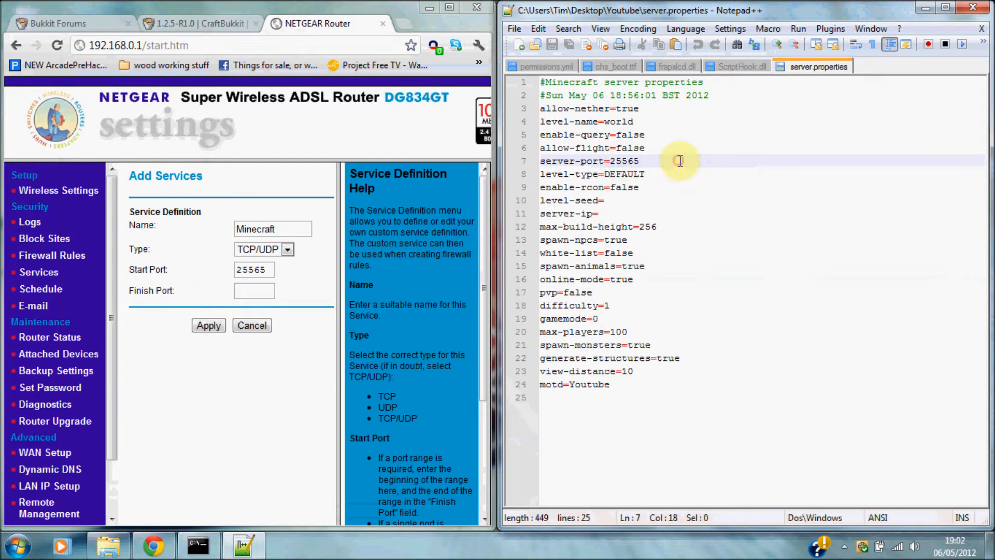
click(255, 286)
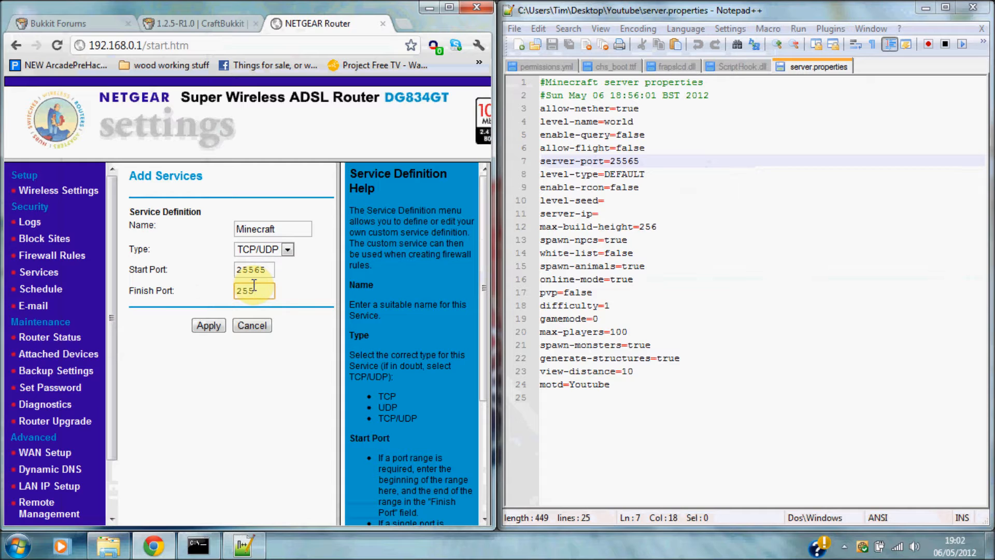
drag(647, 150, 616, 159)
click(644, 157)
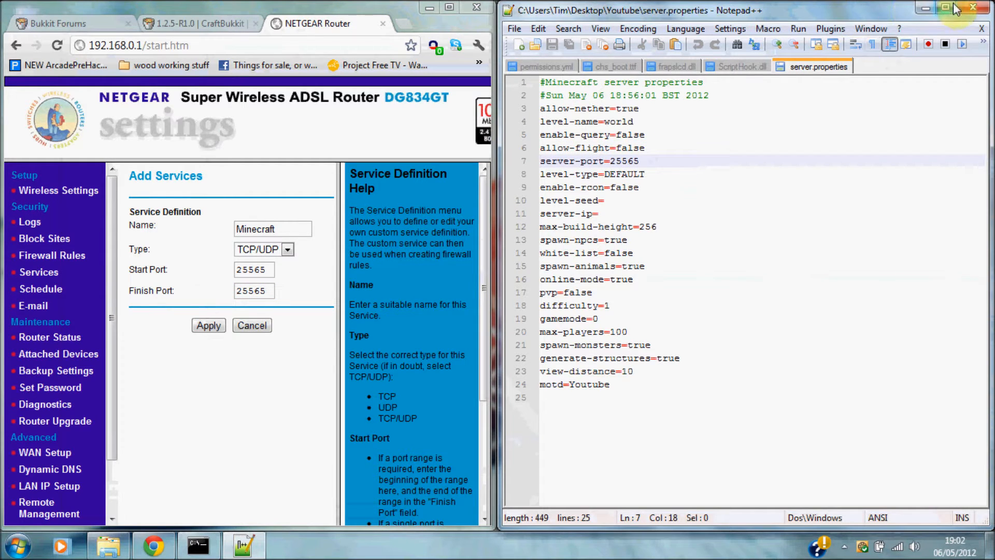
click(983, 7)
click(208, 326)
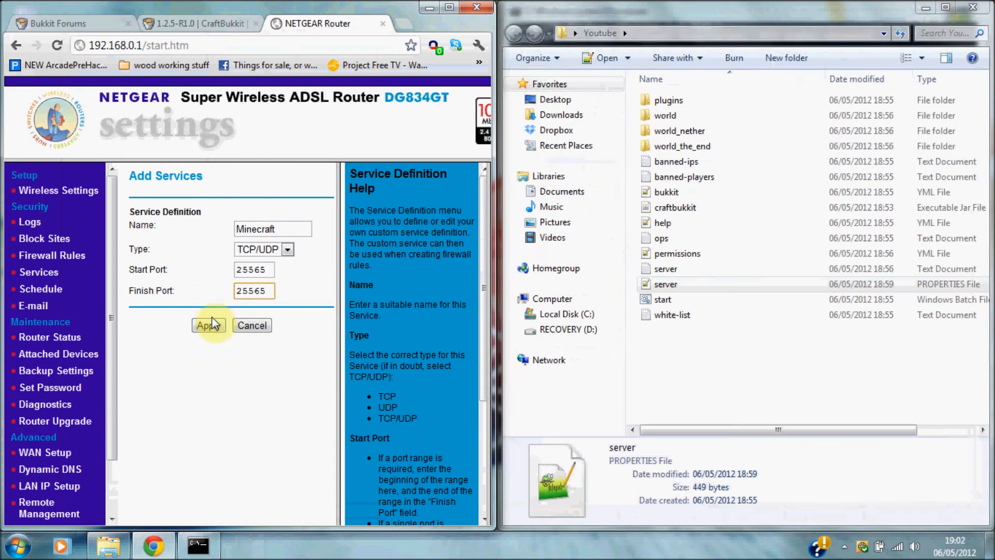
Apply the Minecraft TCP/UDP 25565 service so it appears in the Service Table.
click(208, 326)
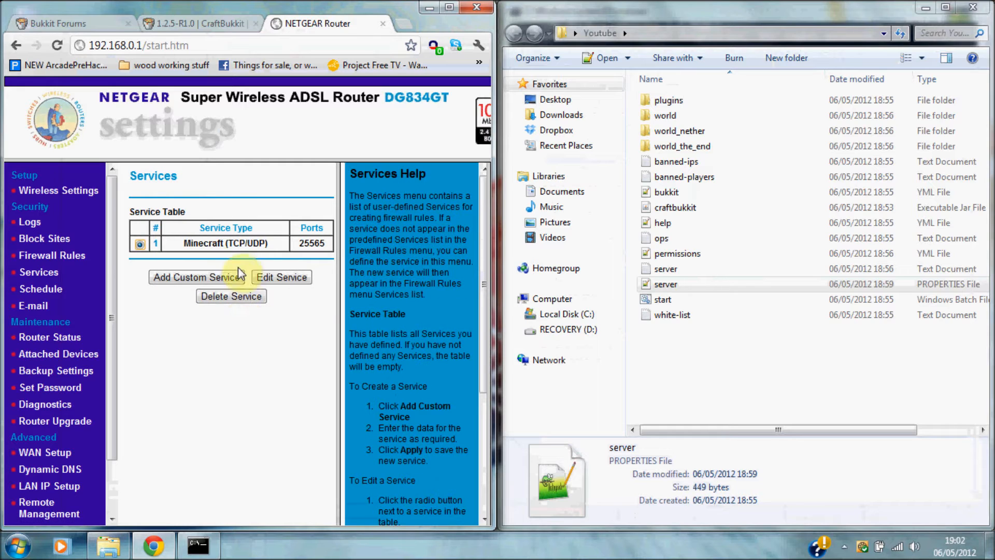
drag(179, 243, 304, 246)
click(264, 394)
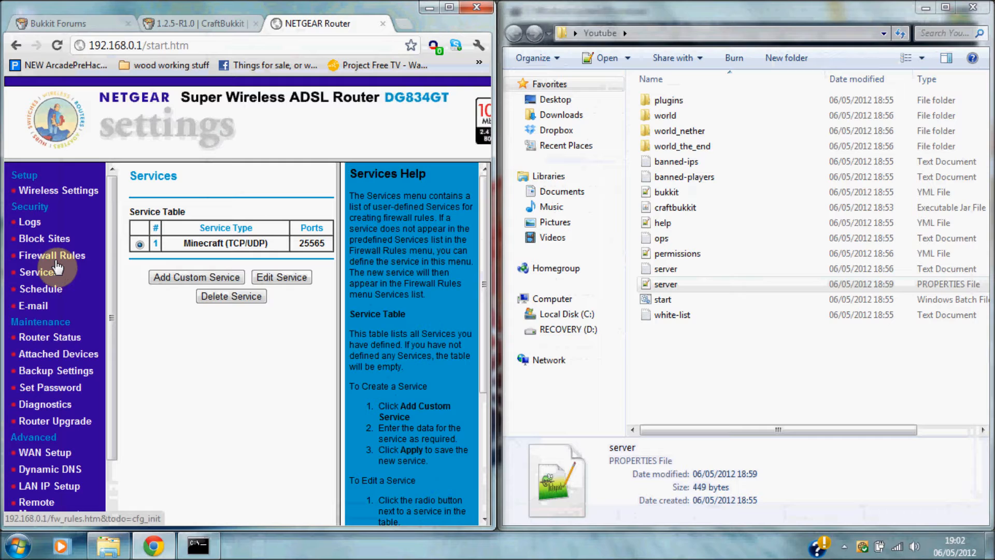
Open Firewall Rules and add a new Inbound Services rule.
drag(110, 236, 114, 315)
scroll(98, 269, up, 3)
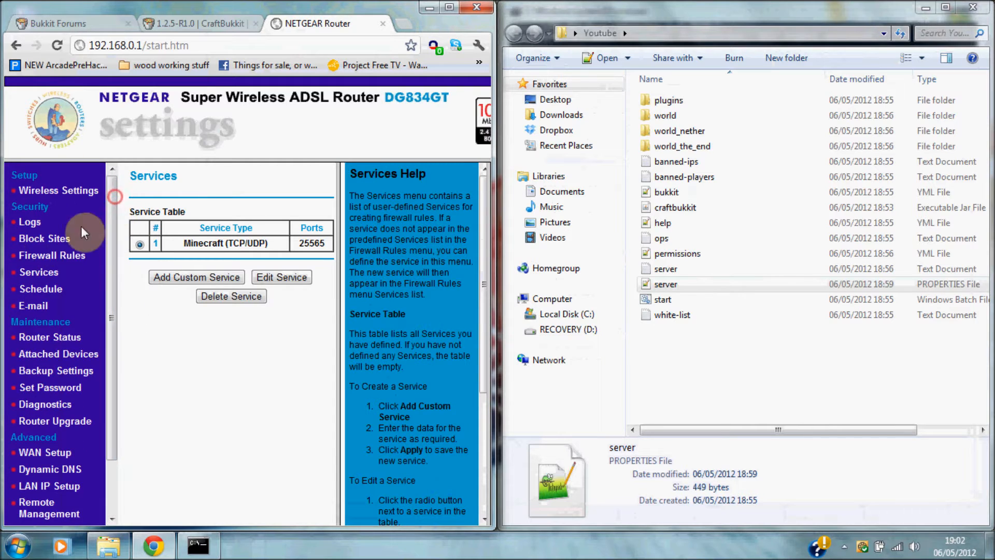
click(52, 257)
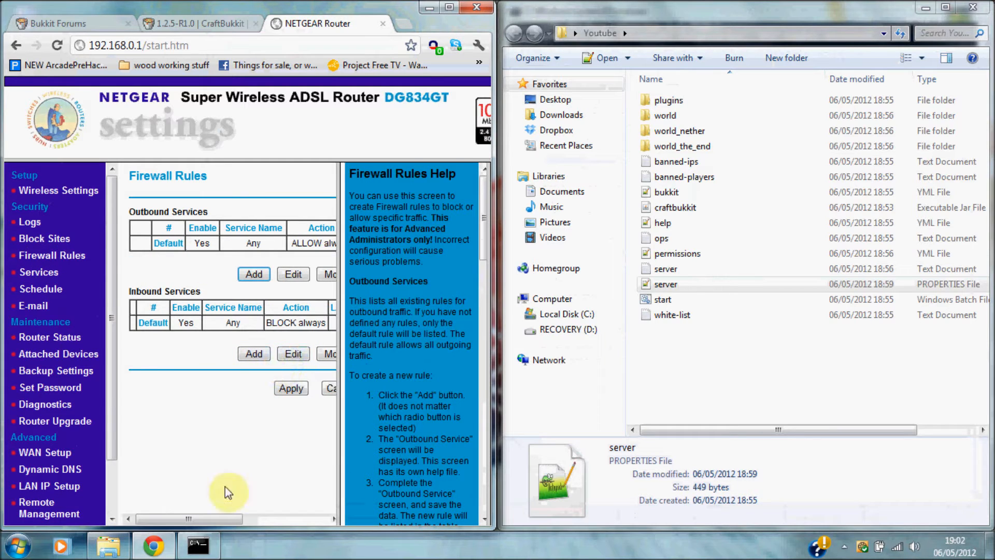
mouse_move(207, 516)
mouse_down()
mouse_move(222, 518)
mouse_move(199, 514)
mouse_up()
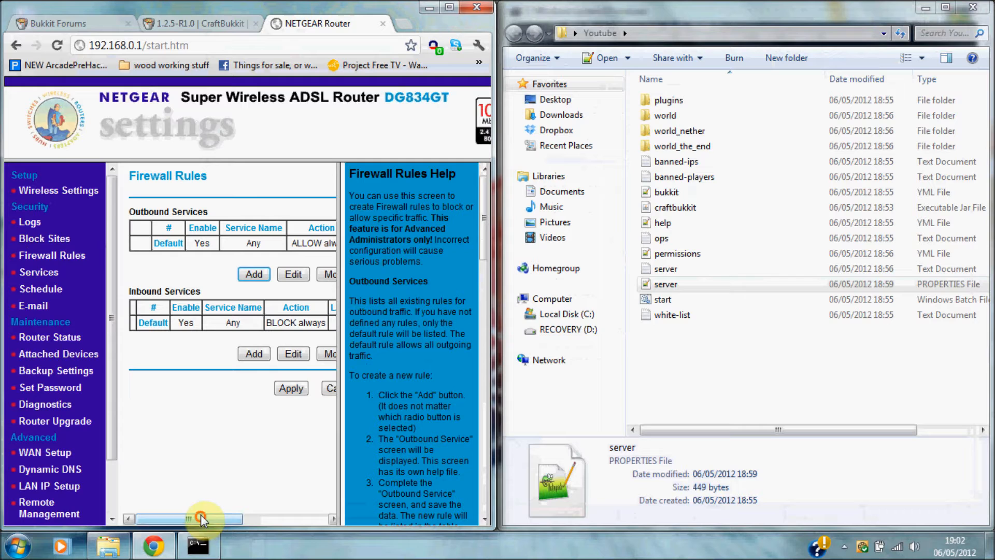
click(257, 360)
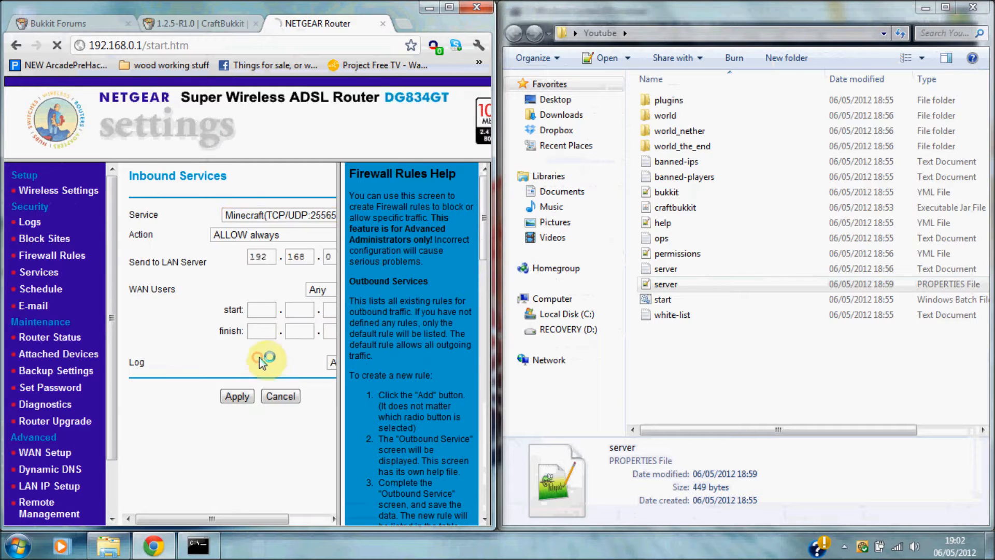
Maximize the browser and keep Minecraft(TCP/UDP:25565) as the inbound rule's service.
drag(200, 522, 213, 521)
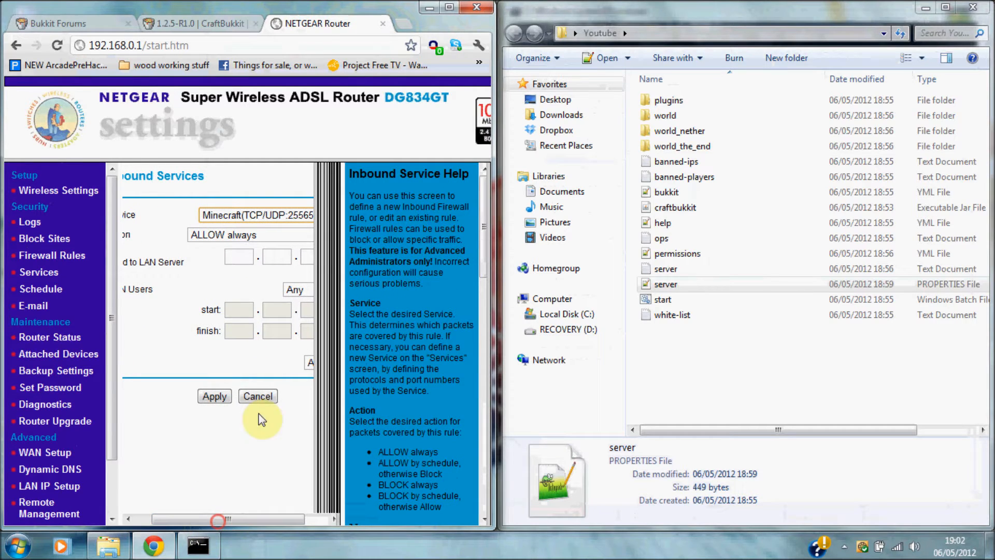
click(449, 7)
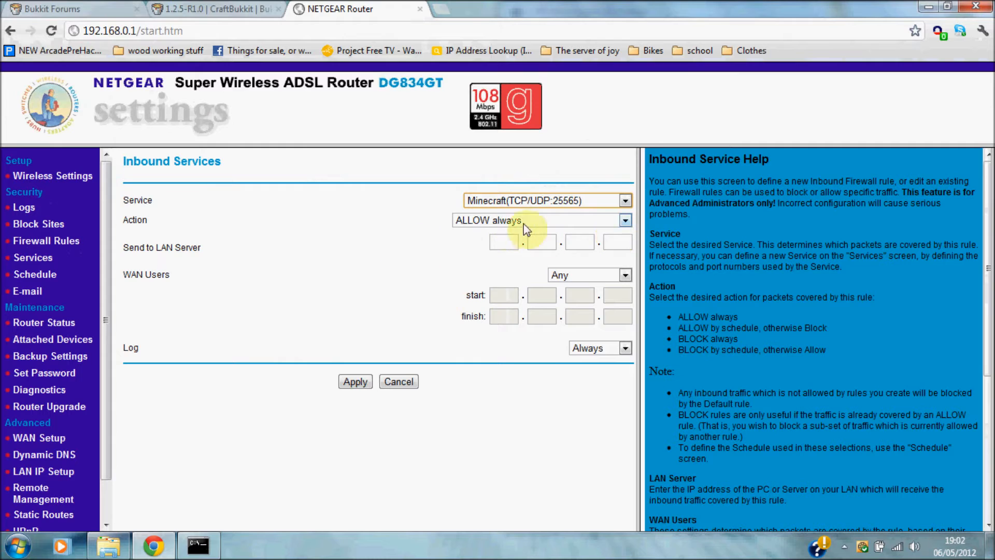
click(559, 206)
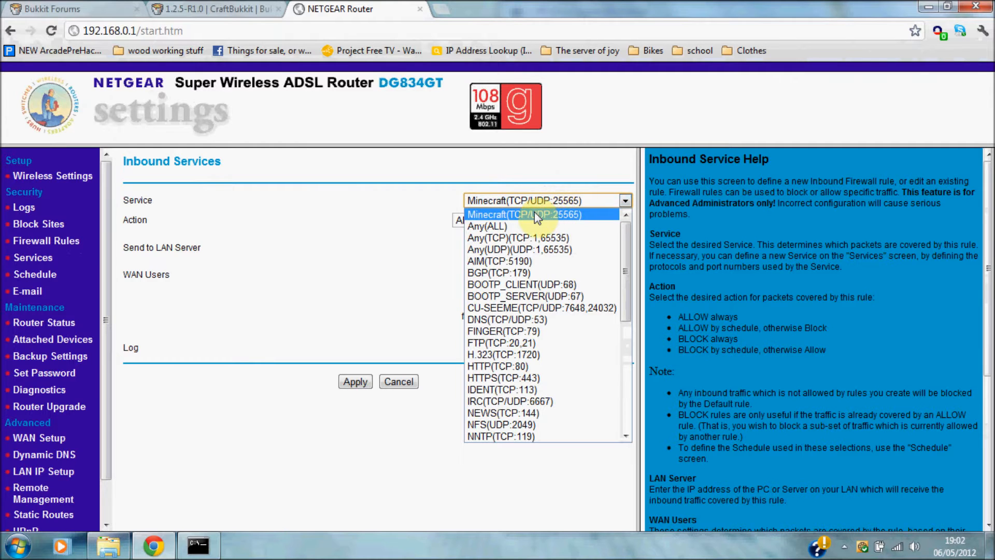
click(568, 218)
click(500, 242)
Send the ALLOW always rule to LAN server 192.168.0.3 and apply it.
text(192)
click(198, 545)
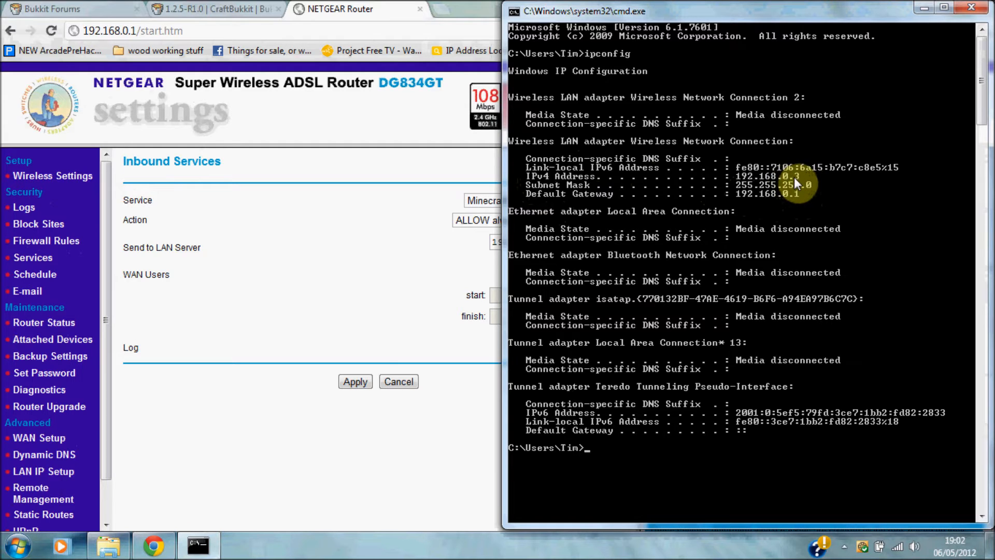
click(924, 9)
click(539, 236)
text(6)
key(BackSpace)
text(1)
click(581, 242)
text(0)
click(605, 244)
text(3)
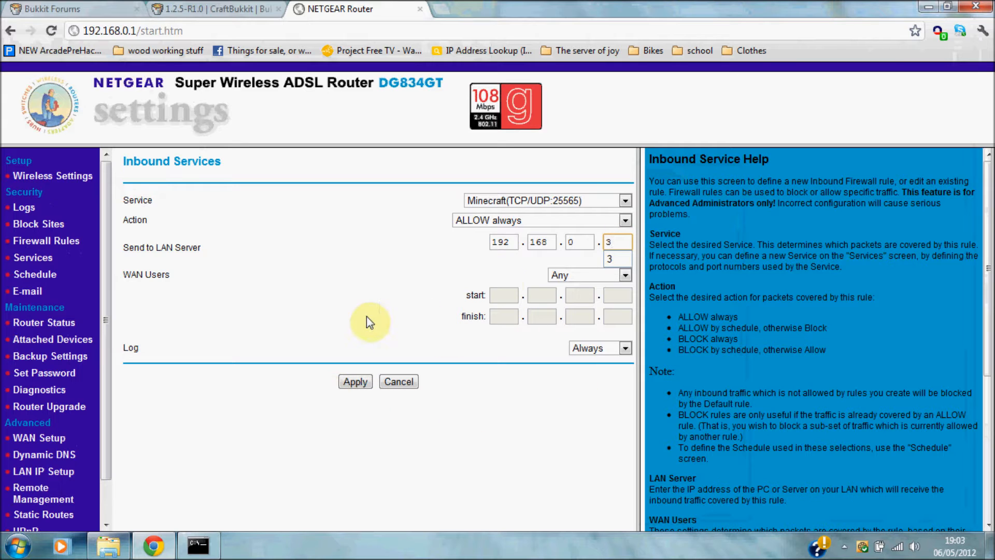
click(383, 318)
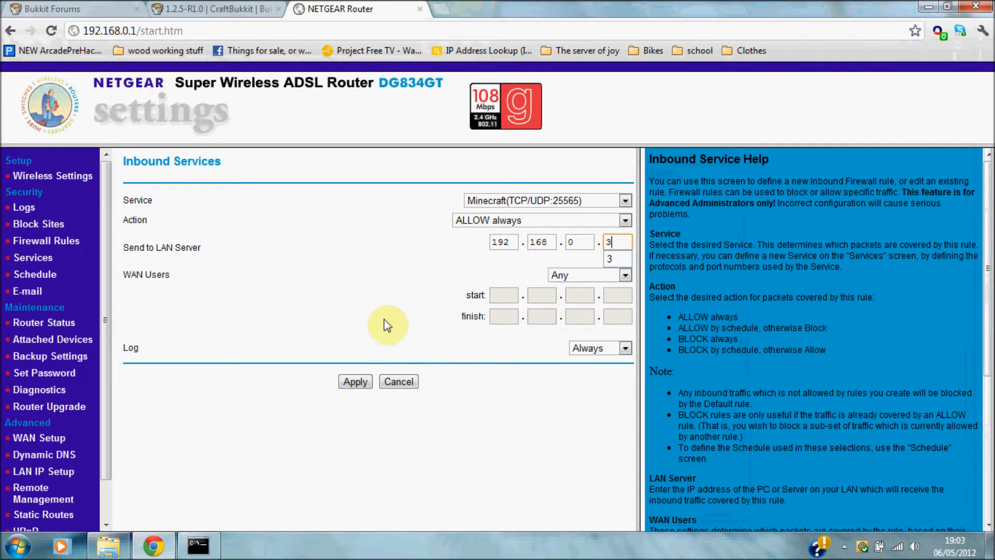
click(356, 383)
click(207, 445)
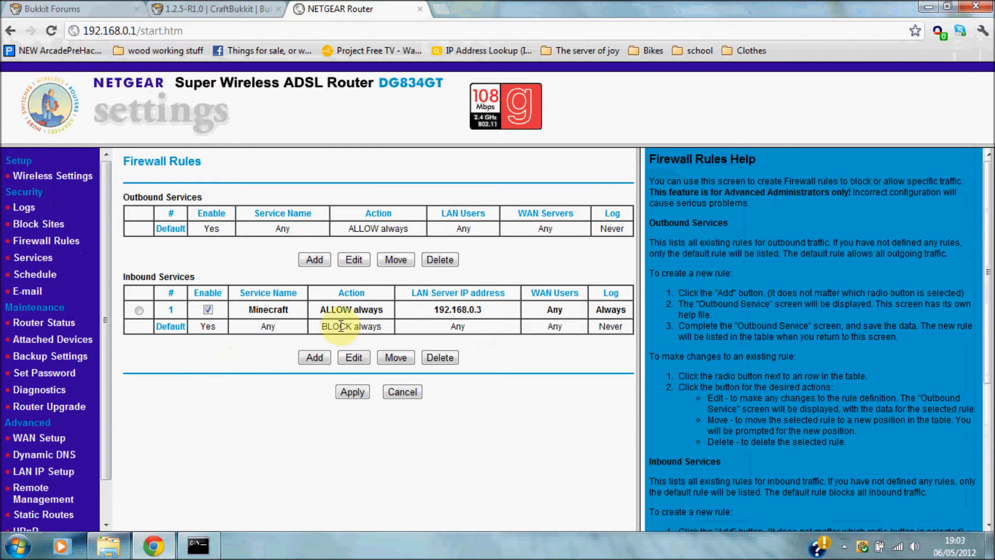
Review the Minecraft ALLOW always inbound rule, then close the NETGEAR router tab.
drag(246, 311, 502, 335)
click(521, 351)
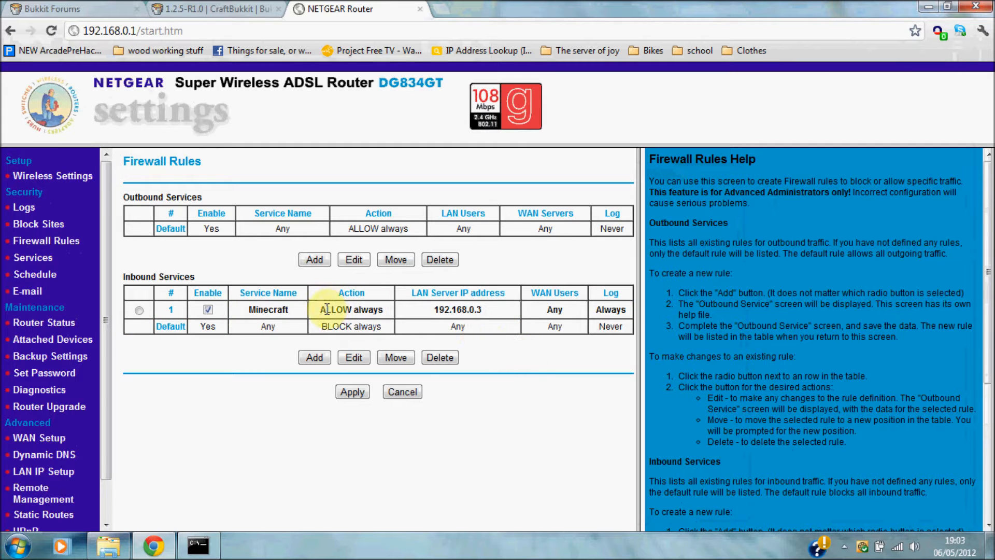
drag(319, 310, 374, 309)
click(516, 358)
drag(325, 311, 382, 310)
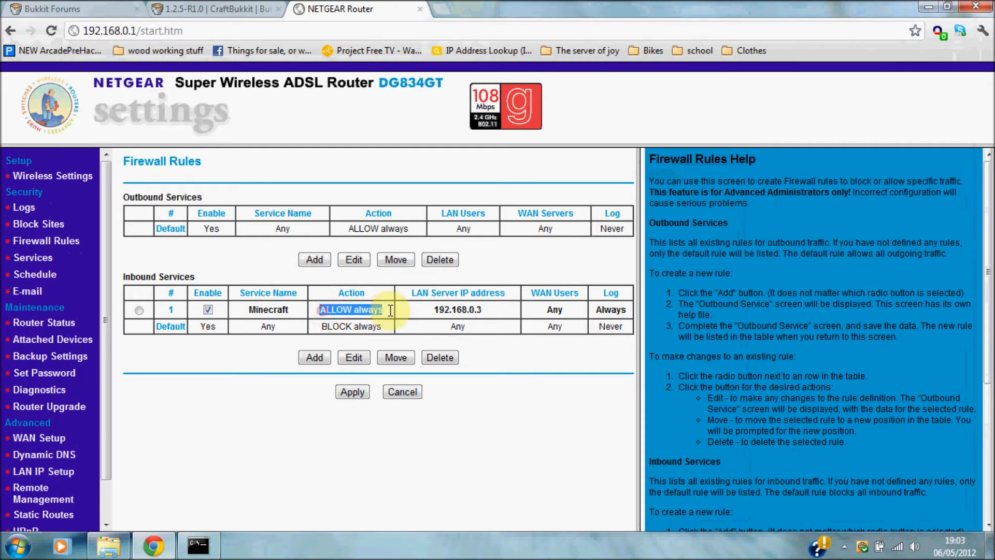
click(534, 396)
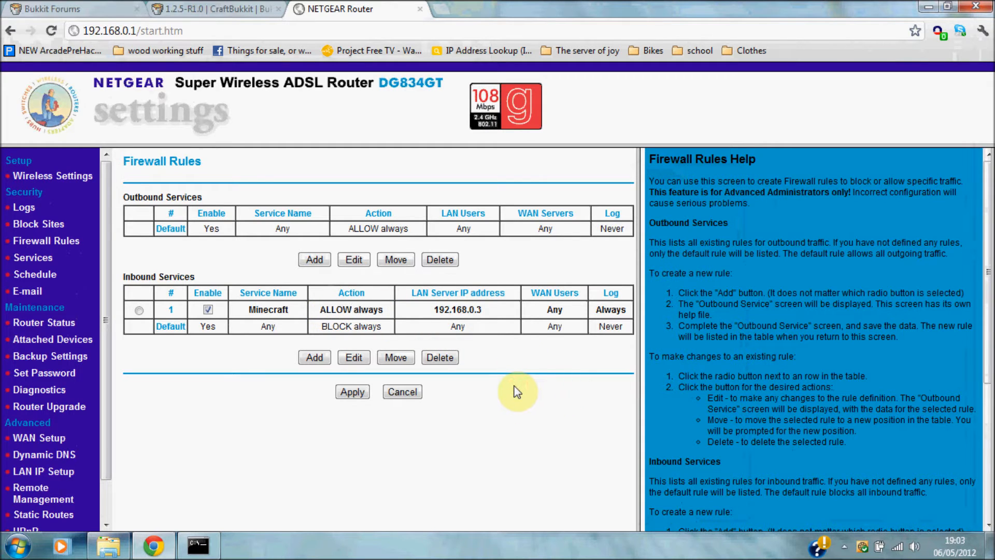
click(419, 11)
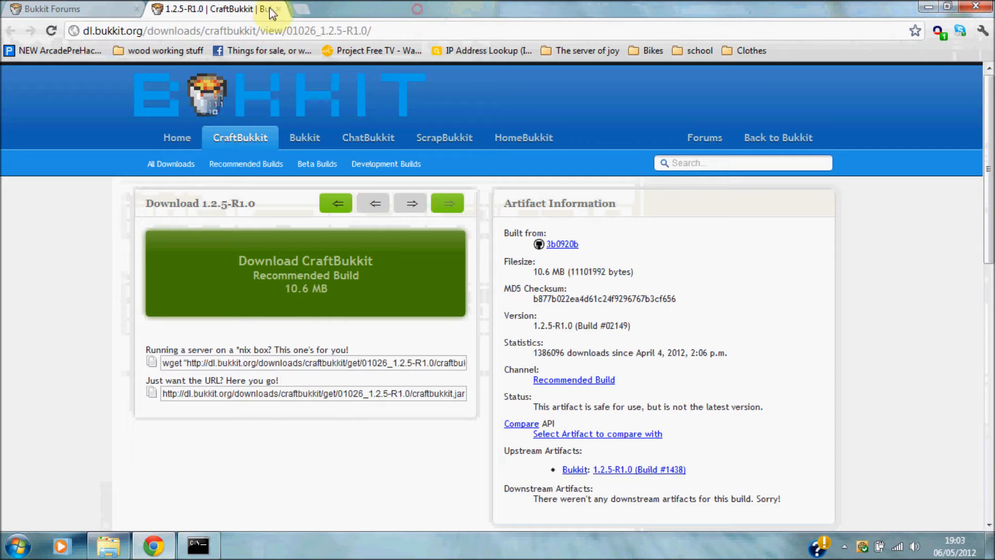
Google 'whats my ip', select the public IP shown, and minimize Chrome and Explorer.
click(299, 10)
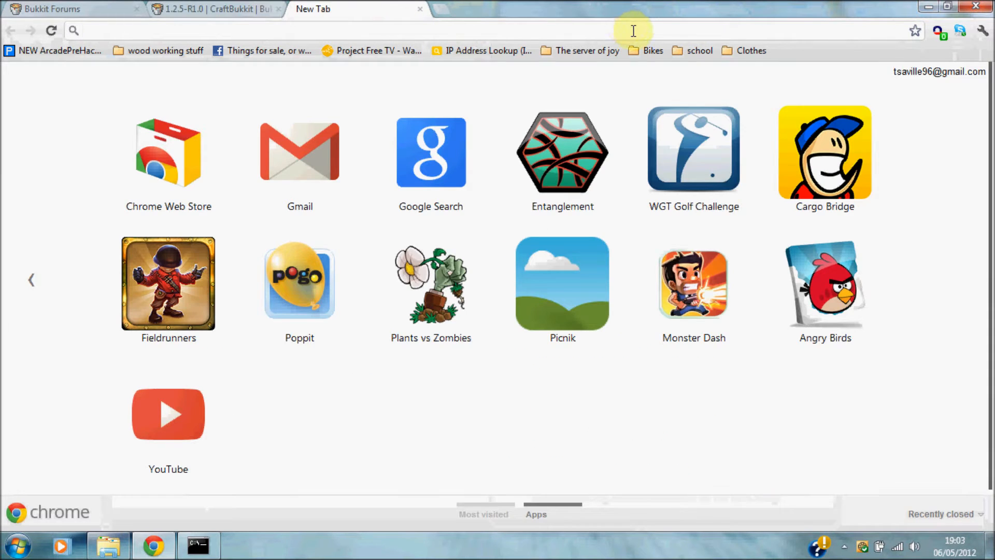
text(whats mu)
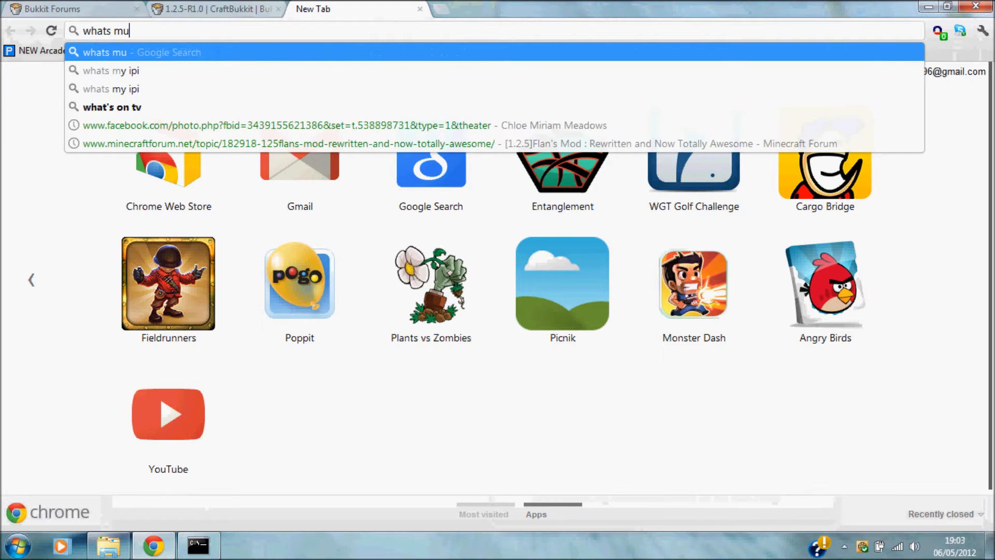
key(BackSpace)
text(y ip)
key(Return)
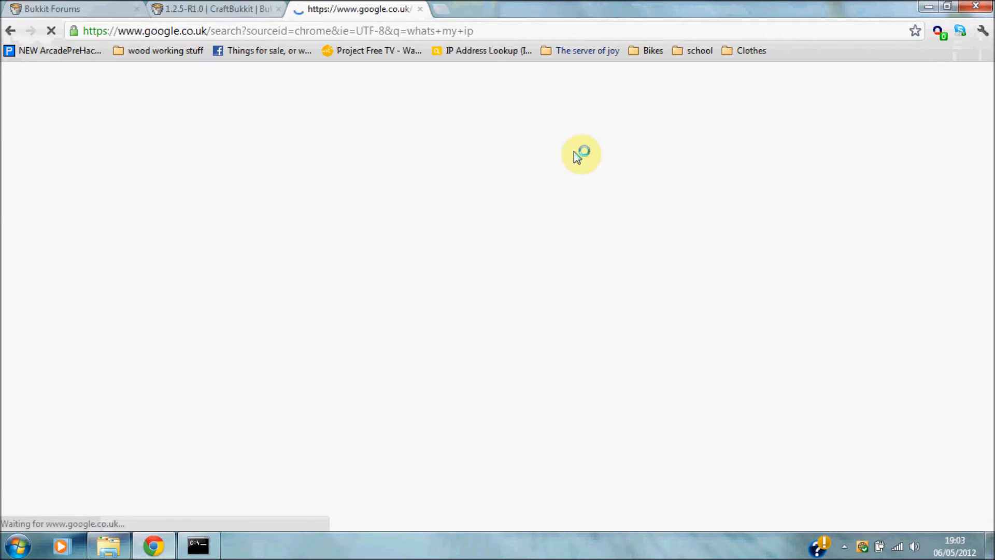
drag(291, 204, 366, 207)
key(ctrl+c)
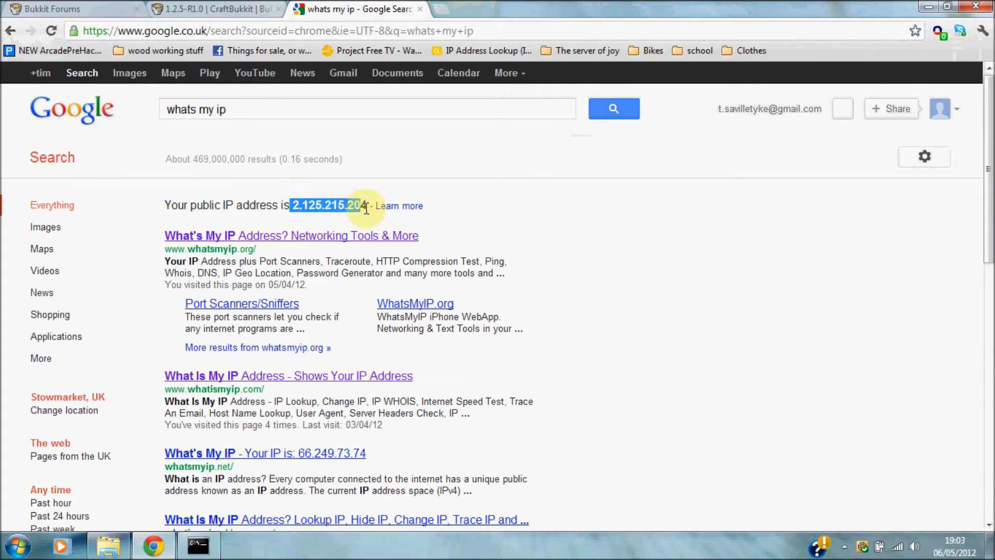
click(368, 191)
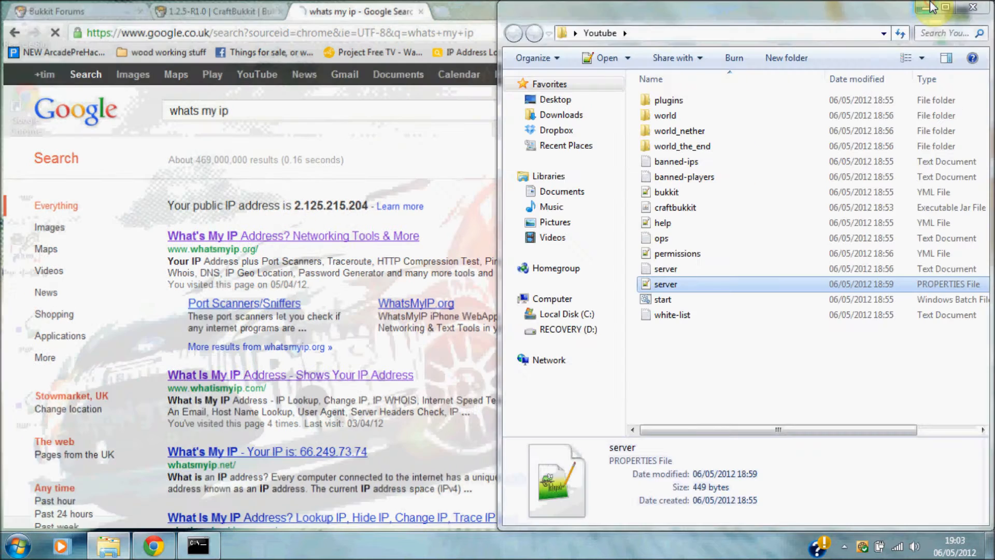
click(928, 6)
click(924, 7)
Launch Minecraft, log in with the account password, and close the ipconfig console.
click(956, 404)
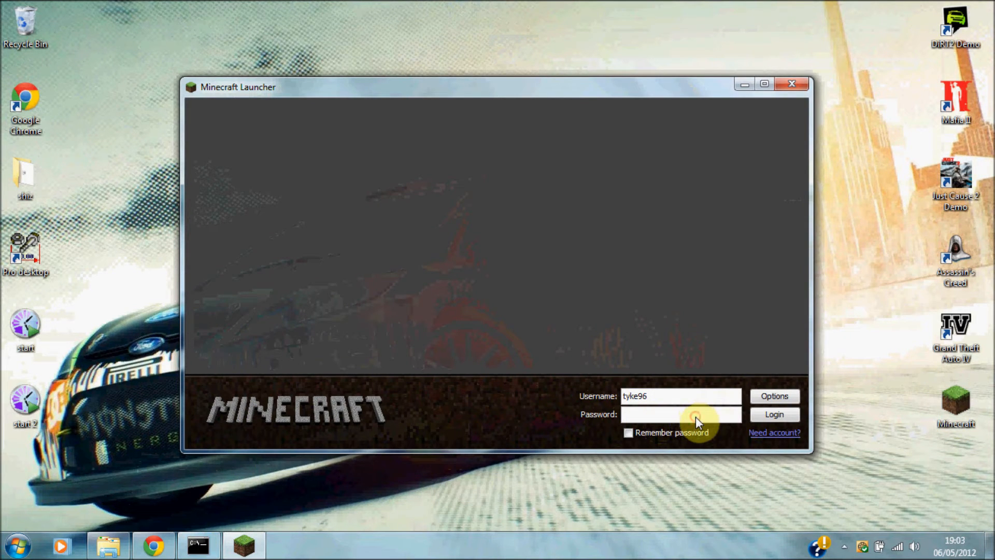
click(656, 416)
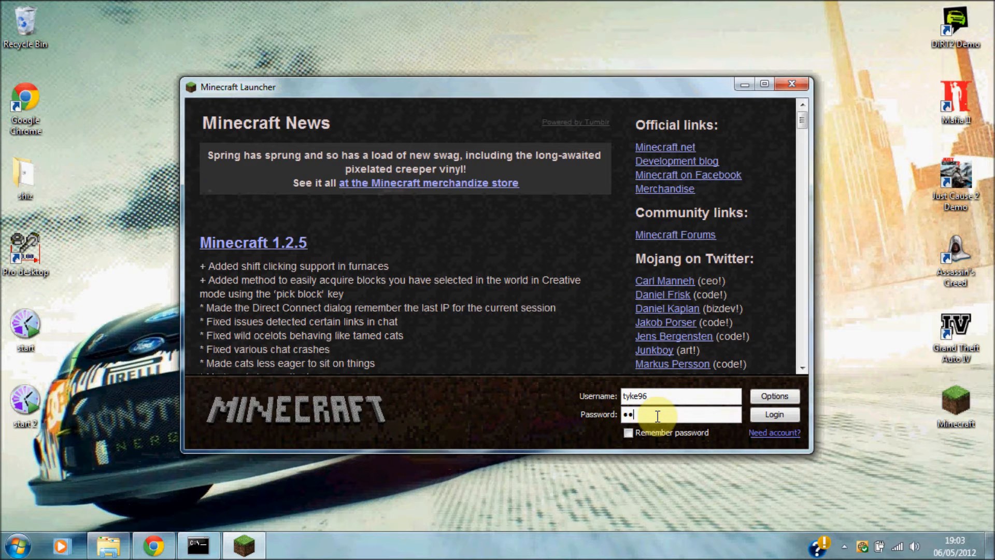
text(***)
click(774, 414)
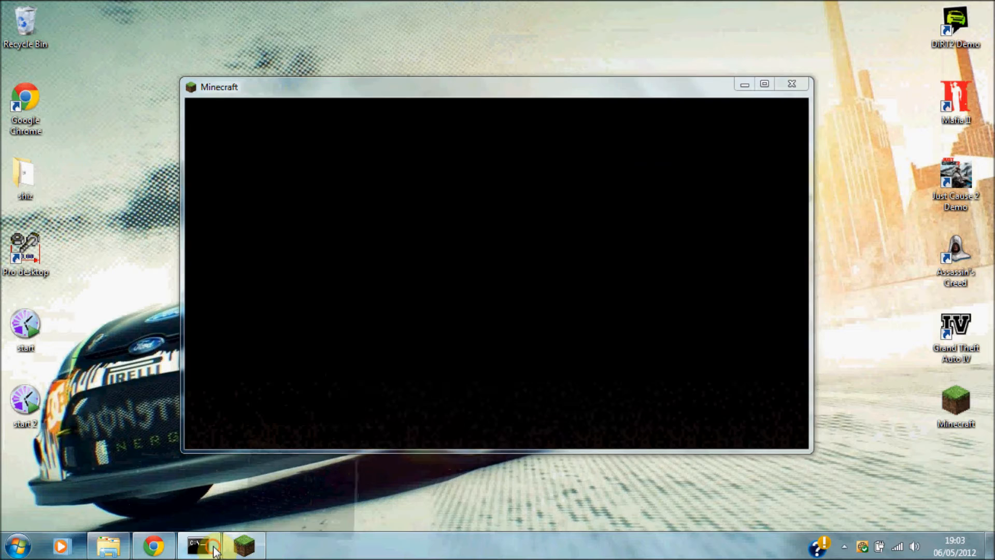
click(217, 549)
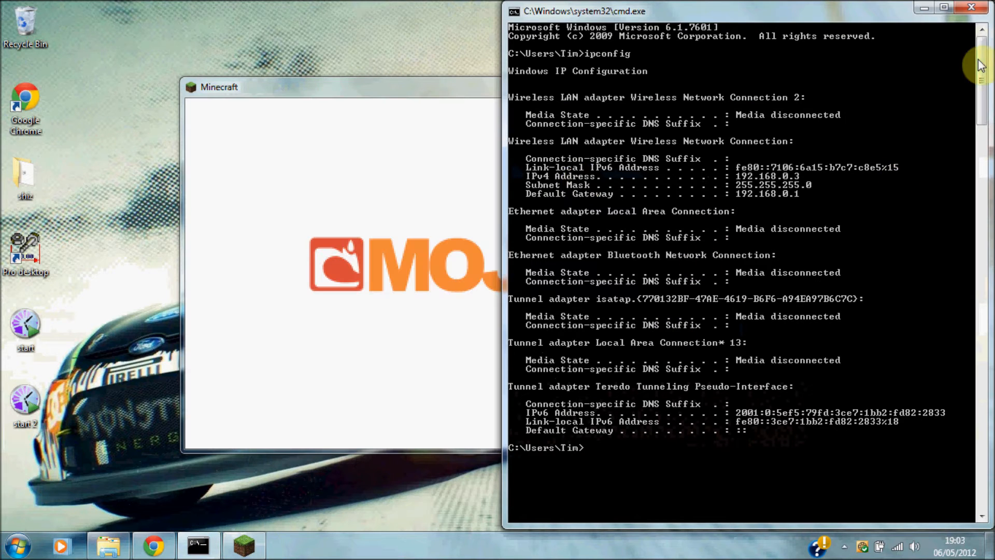
click(960, 10)
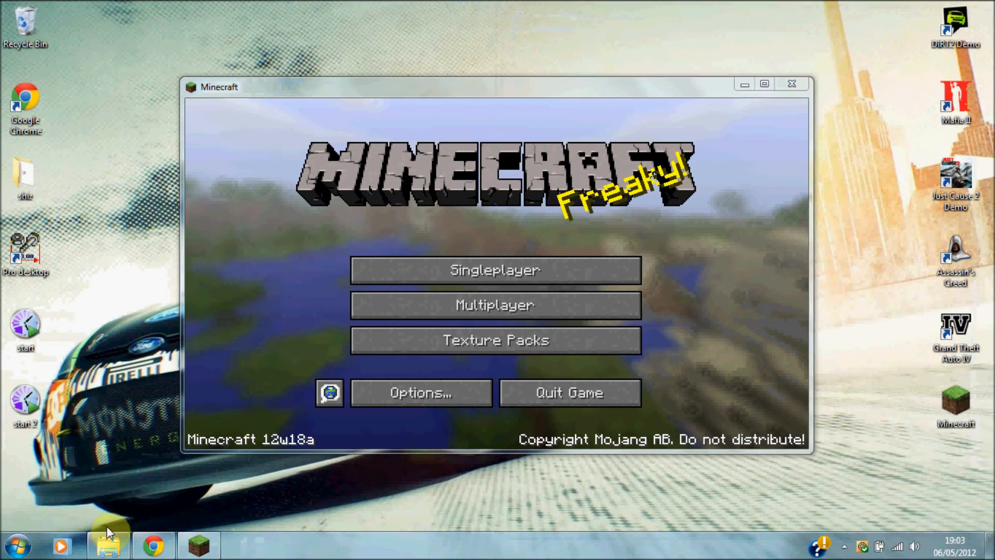
Start the CraftBukkit server with start.bat and minimize its console.
click(108, 545)
double_click(689, 301)
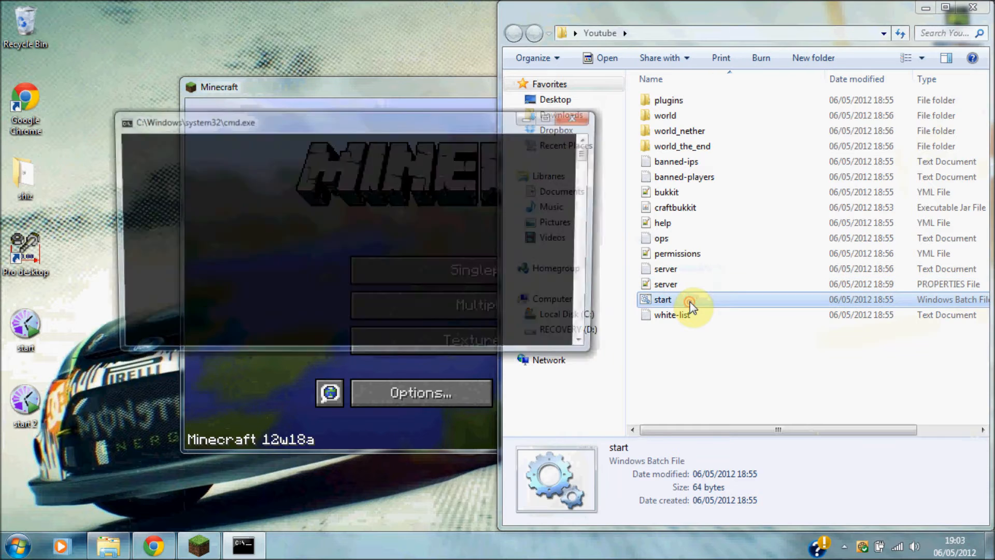
click(926, 8)
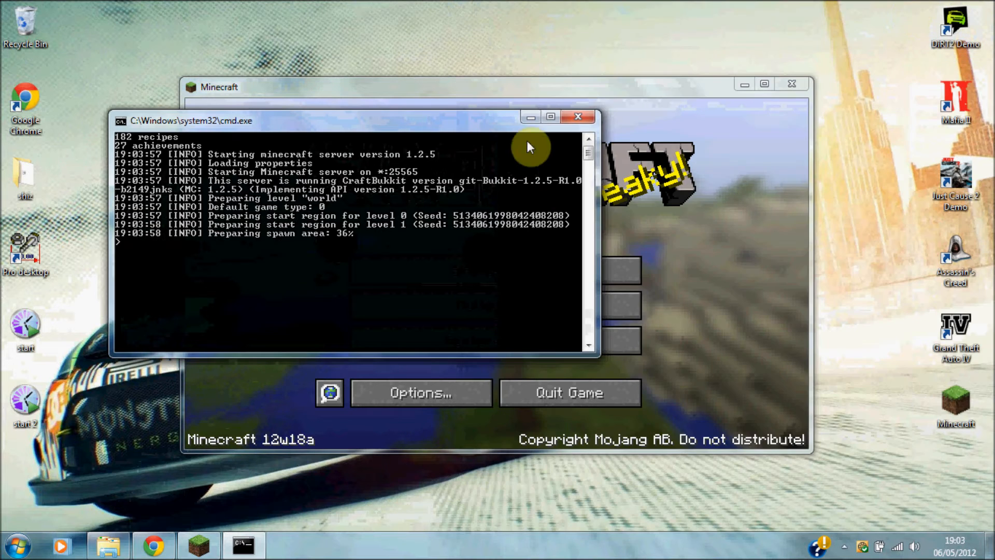
click(543, 119)
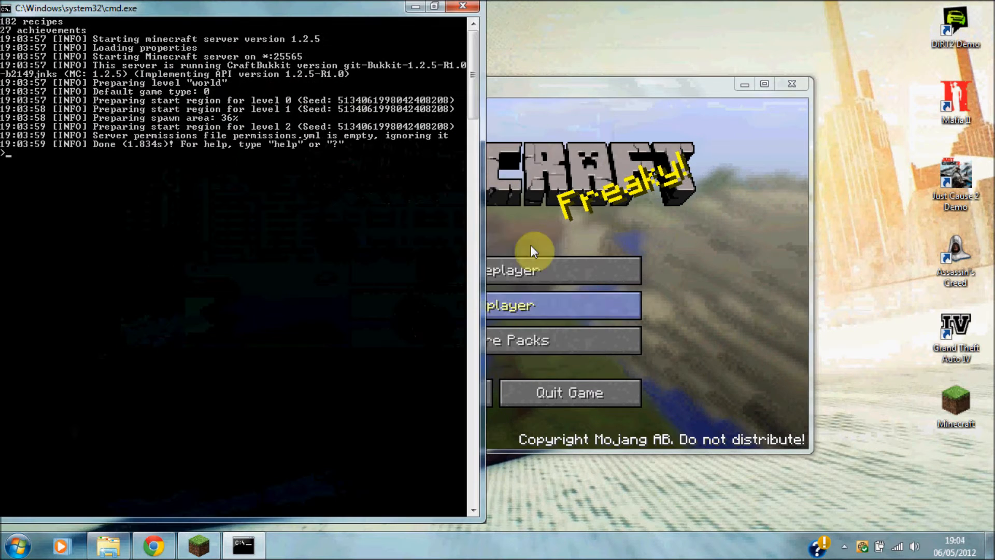
click(415, 7)
Add a multiplayer server named Youtbe at the pasted public IP with port 25565.
click(497, 307)
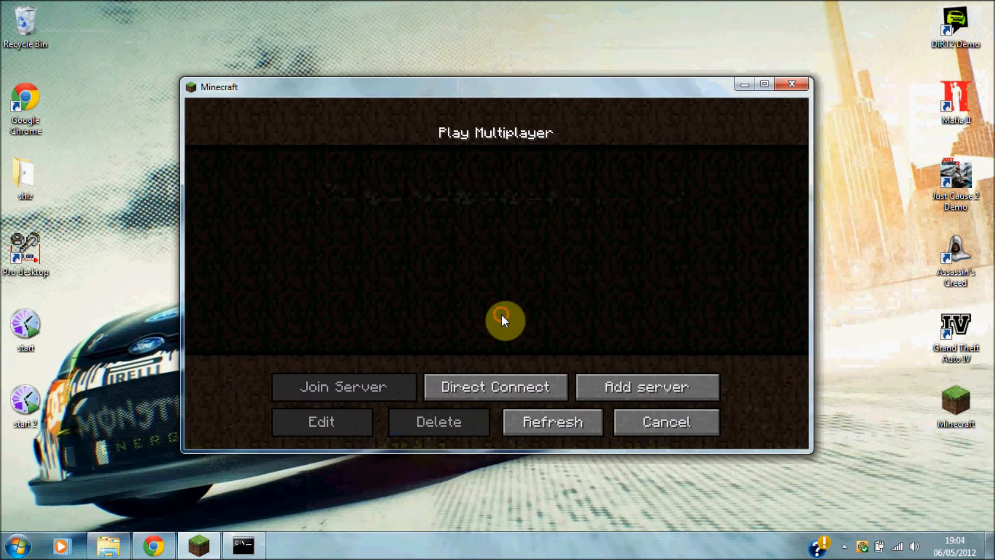
click(615, 390)
click(473, 287)
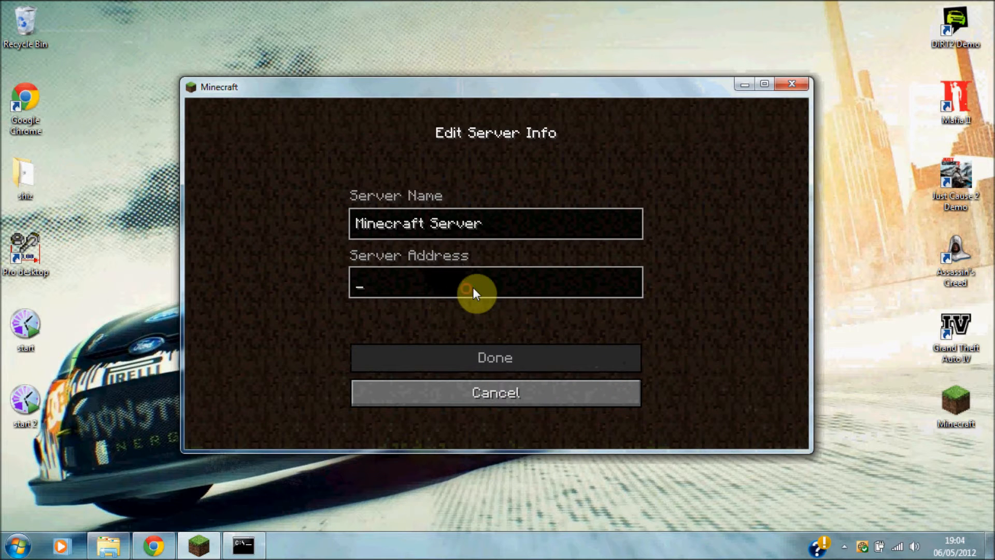
key(ctrl+v)
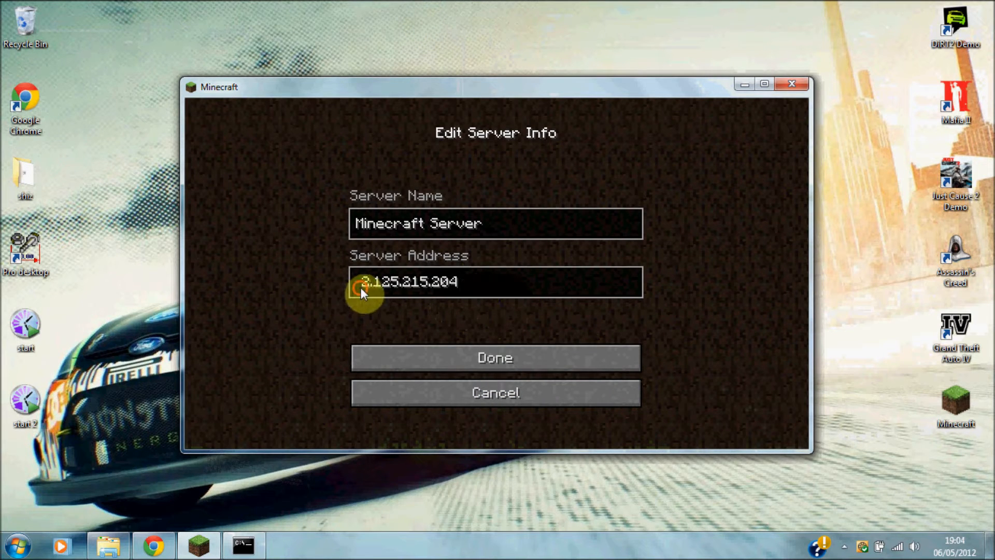
key(Delete)
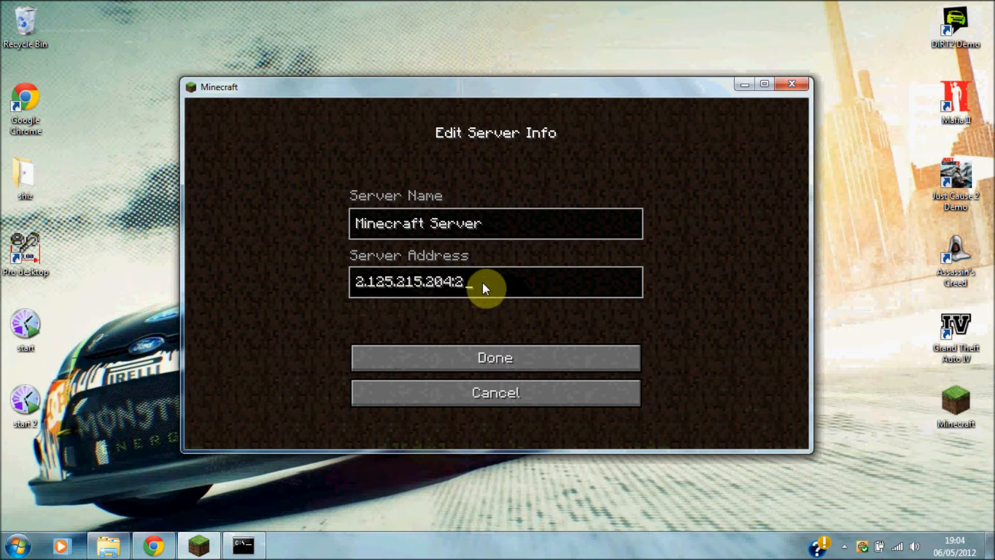
click(515, 232)
key(BackSpace)
key(BackSpace)
key(BackSpace)
key(BackSpace)
key(BackSpace)
key(BackSpace)
key(BackSpace)
key(BackSpace)
key(BackSpace)
key(BackSpace)
key(BackSpace)
key(BackSpace)
key(BackSpace)
key(BackSpace)
key(BackSpace)
key(BackSpace)
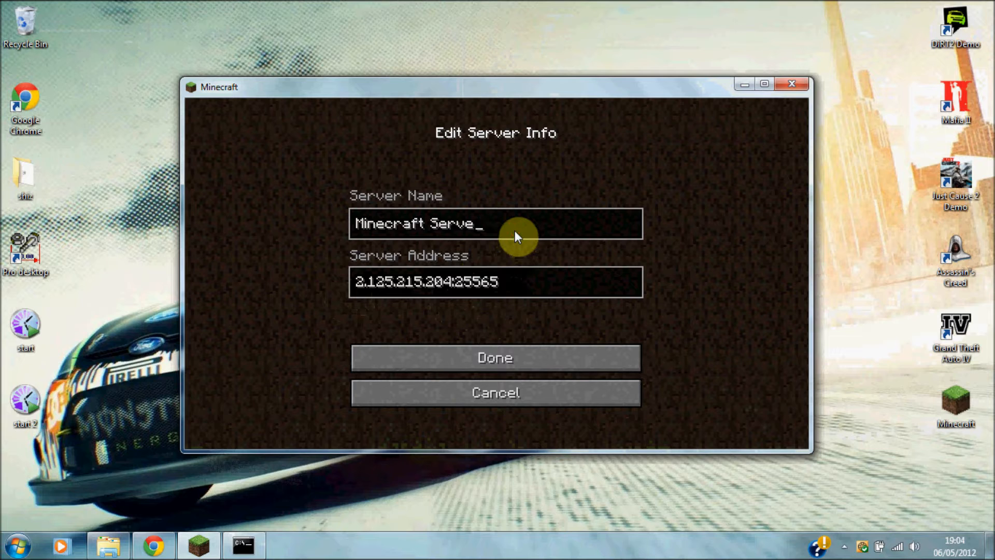
text(utbe)
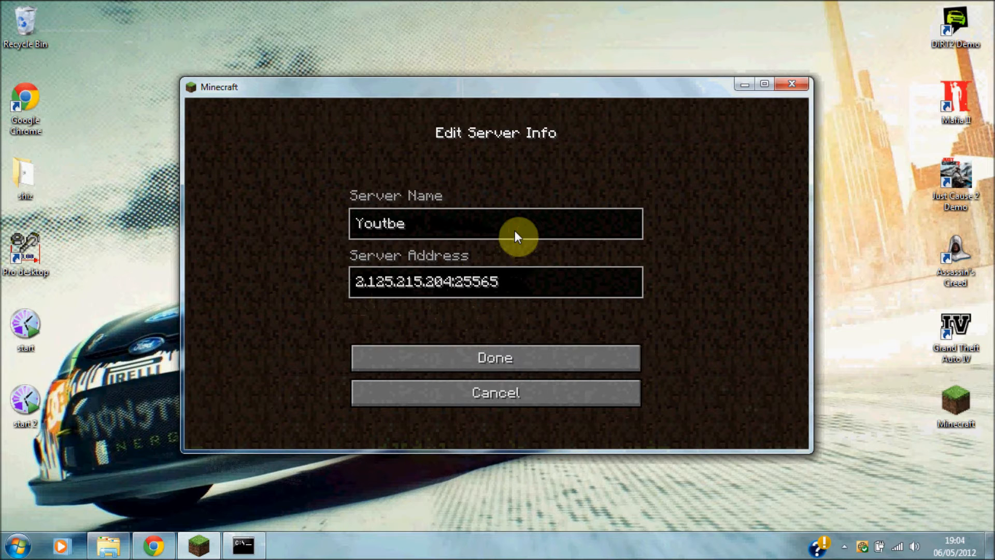
click(513, 366)
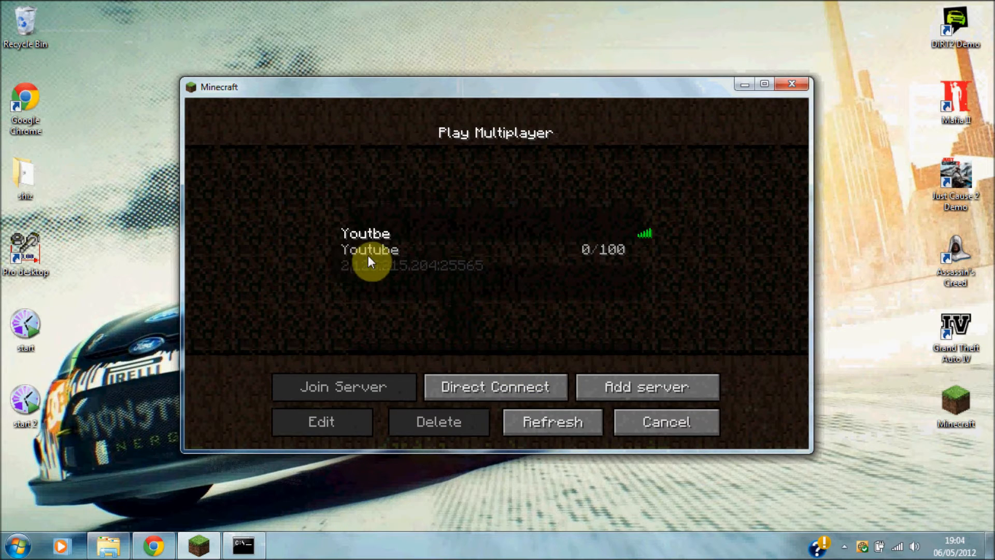
click(384, 256)
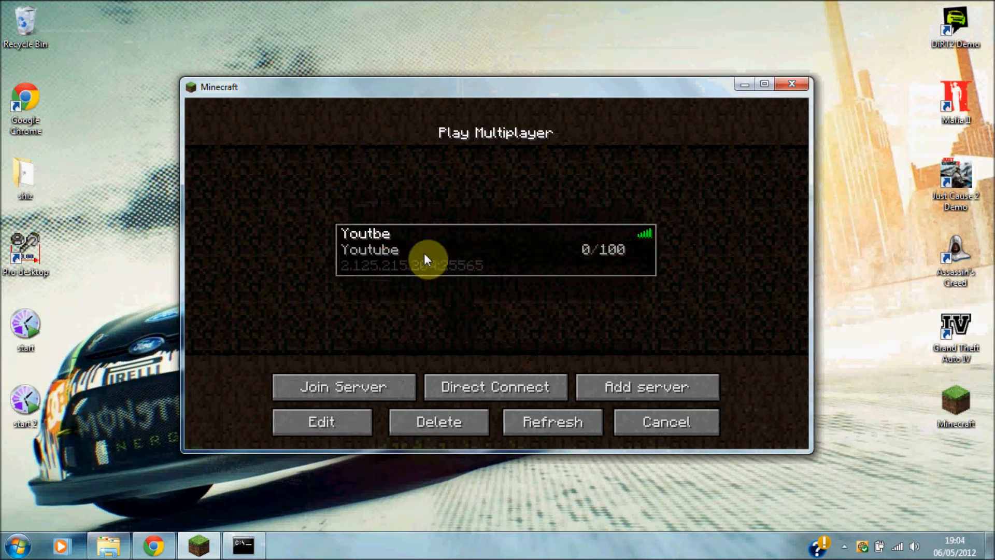
click(117, 548)
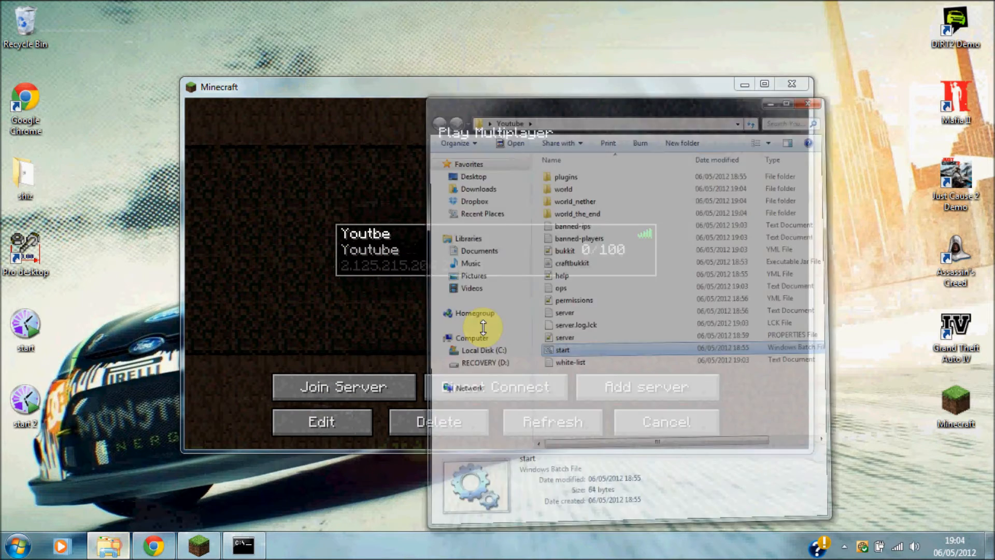
double_click(669, 300)
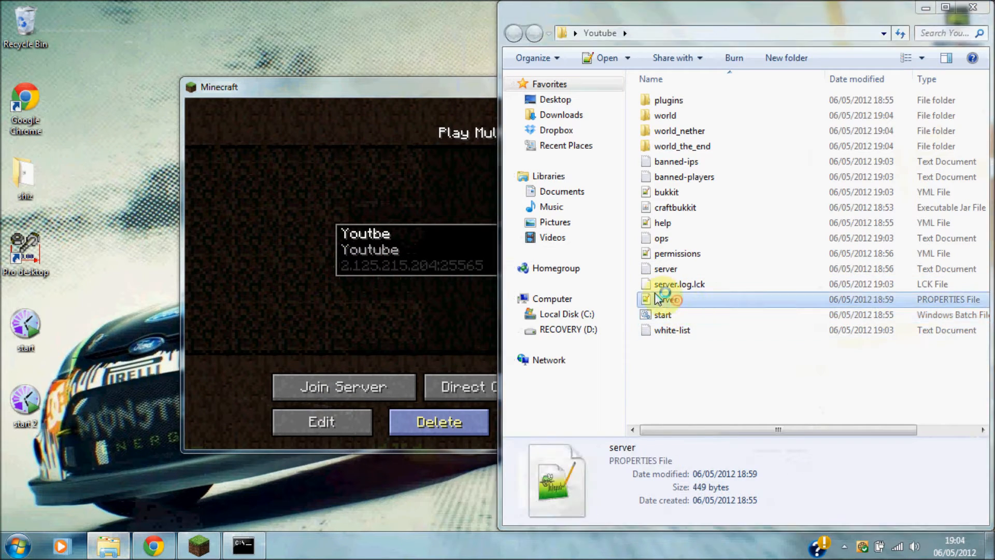
drag(186, 437, 147, 439)
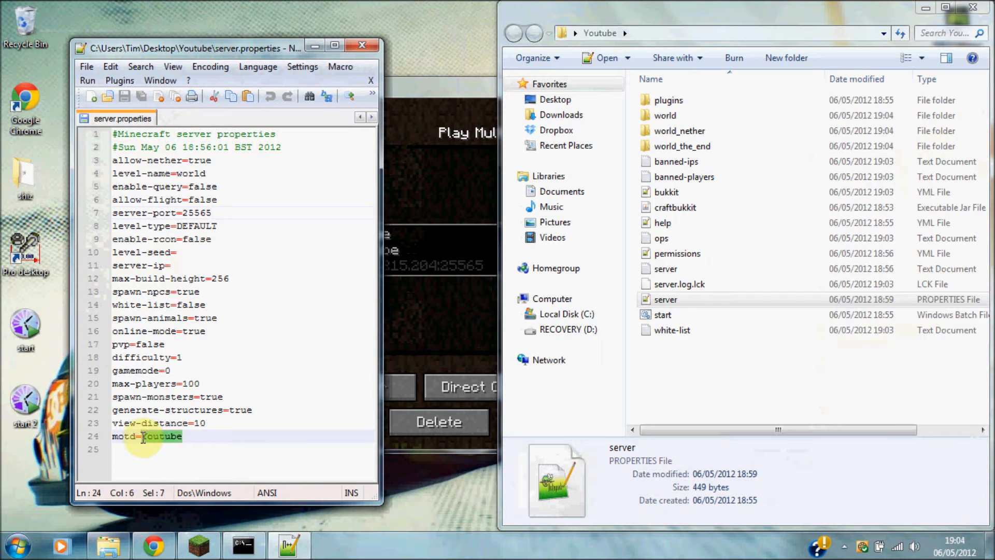
click(208, 434)
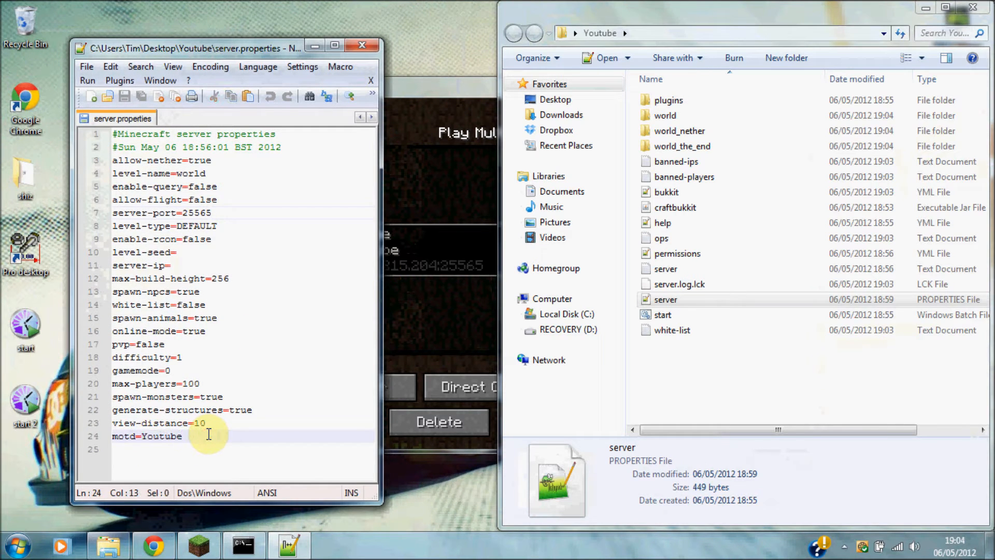
click(363, 46)
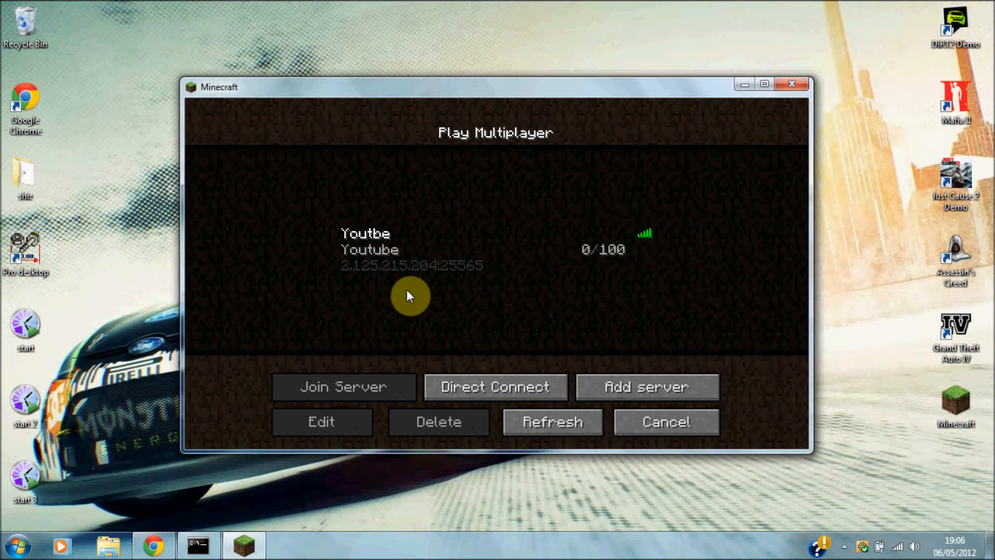
click(352, 223)
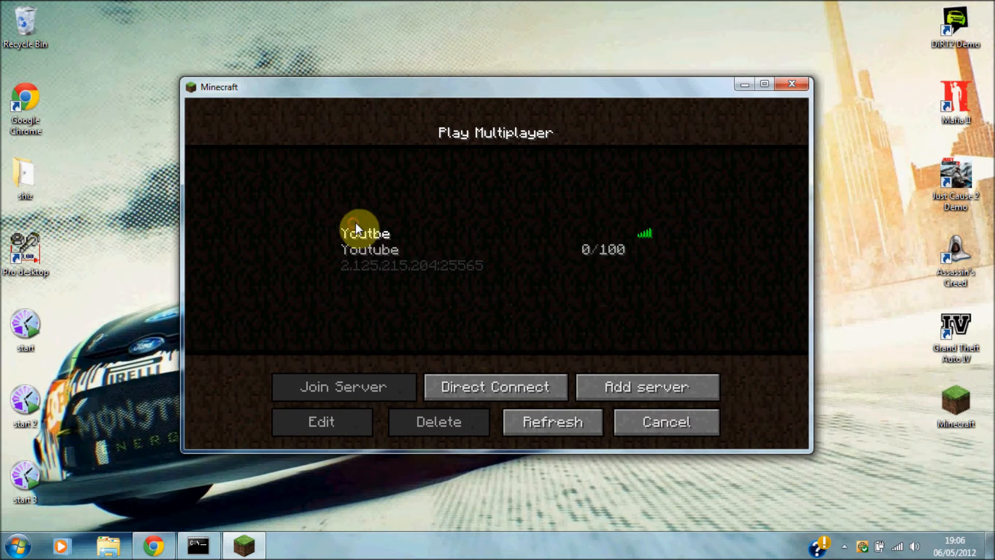
click(606, 252)
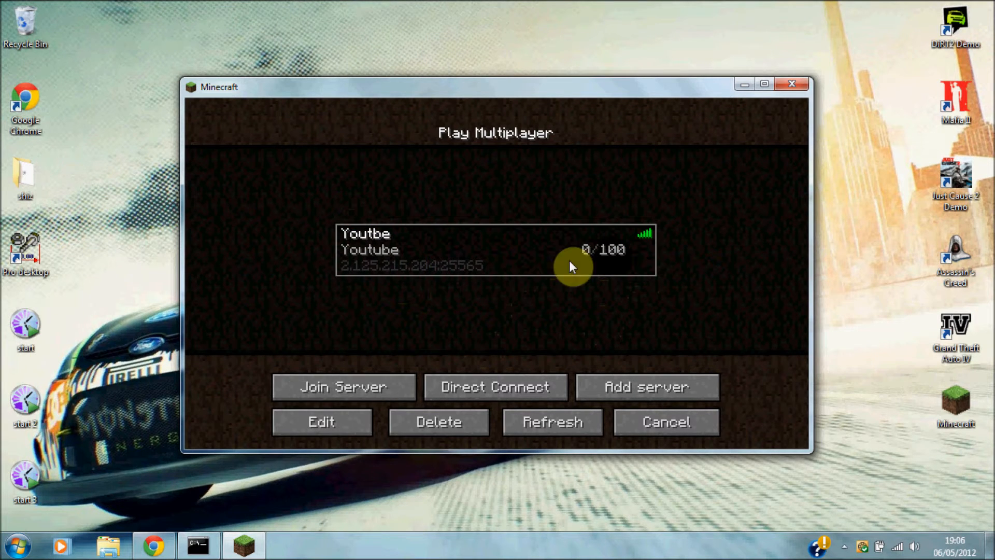
Join the Youtbe server and walk forward through the snowy world.
click(357, 386)
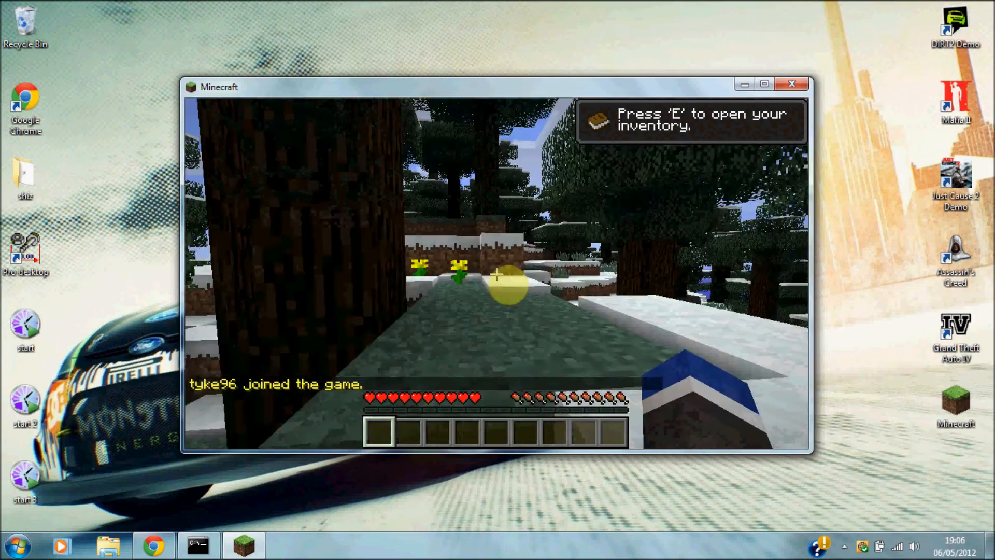
key(e)
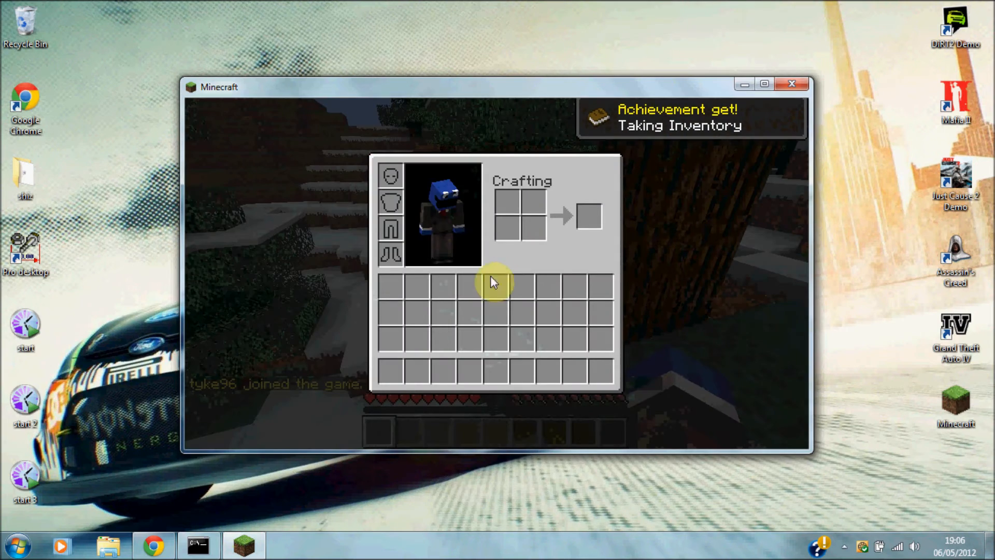
click(198, 546)
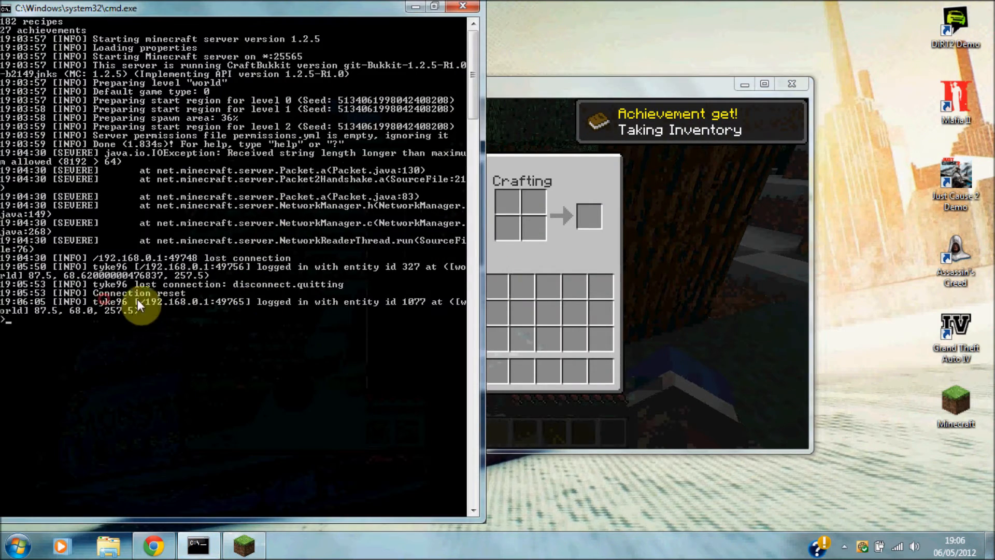
click(180, 309)
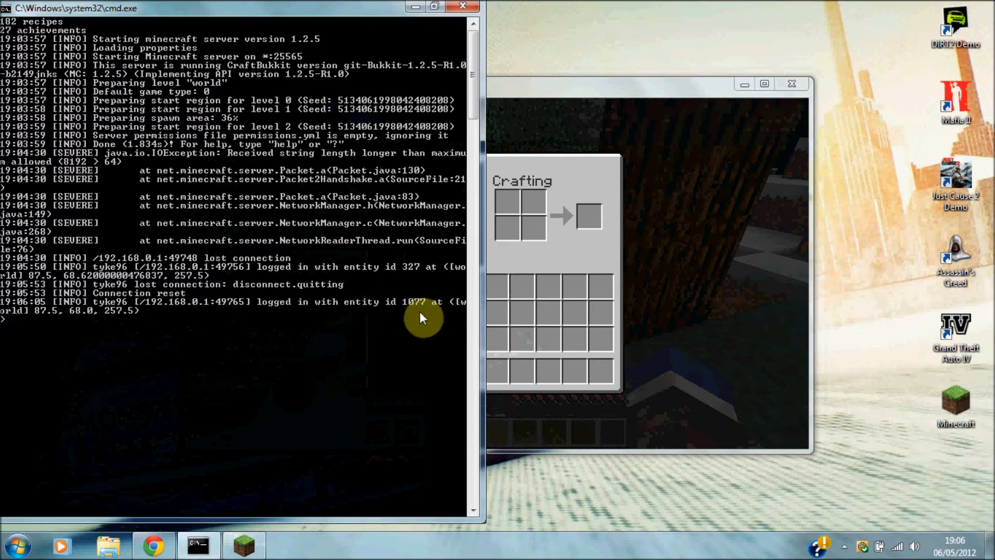
click(712, 184)
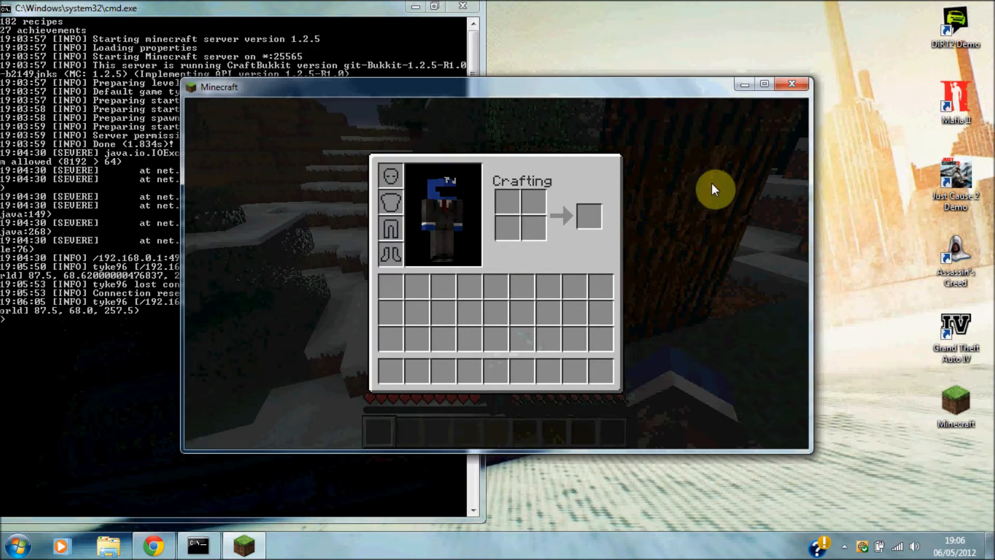
key(e)
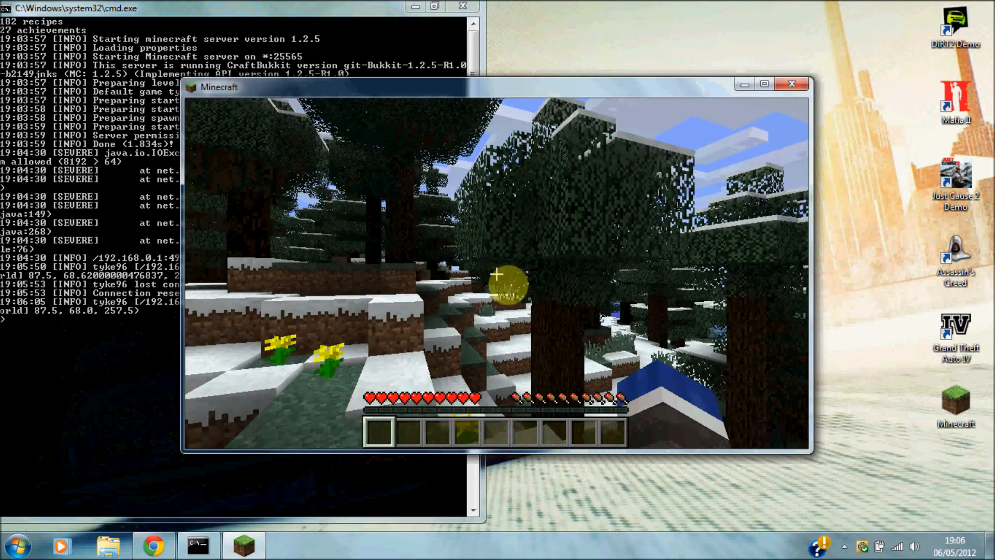
key(w)
key(space)
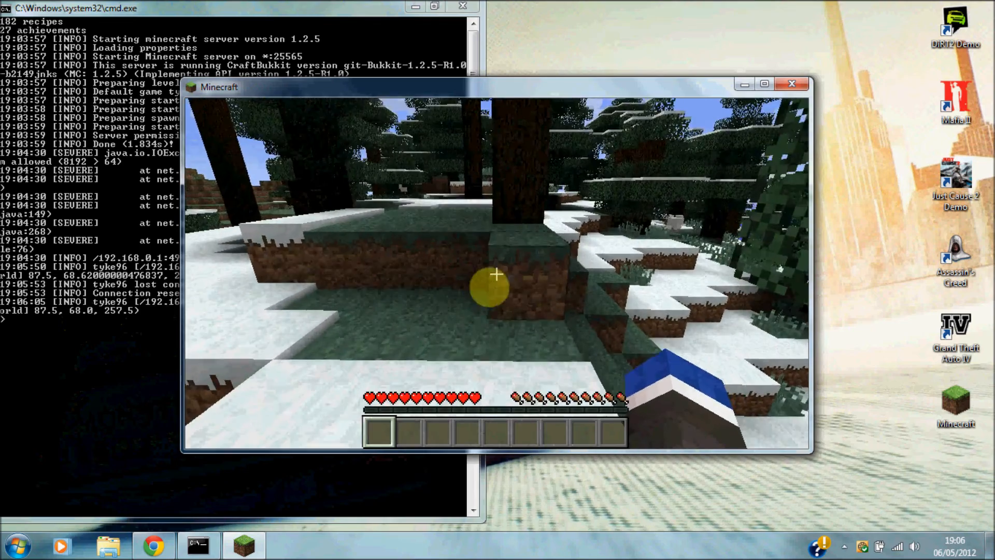
key(w)
key(space)
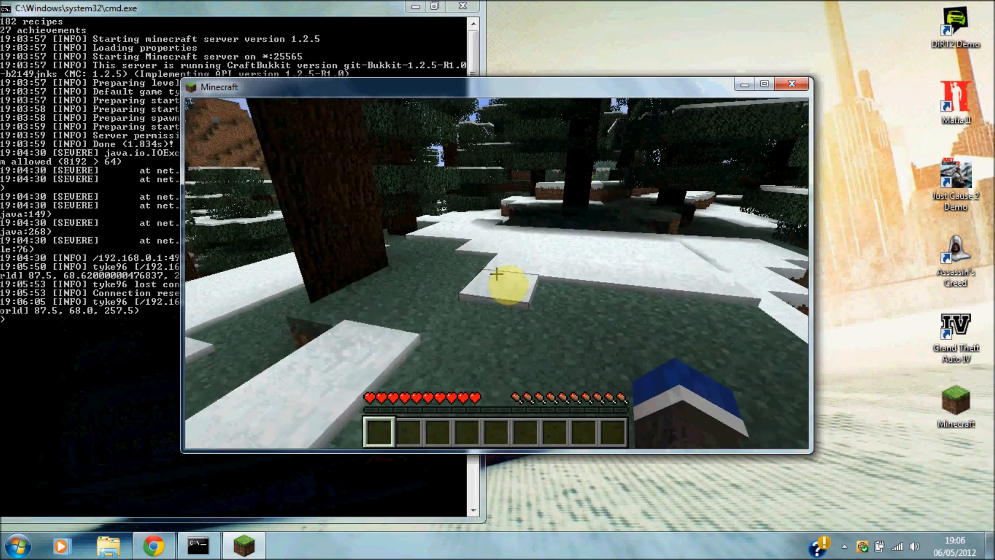
key(w)
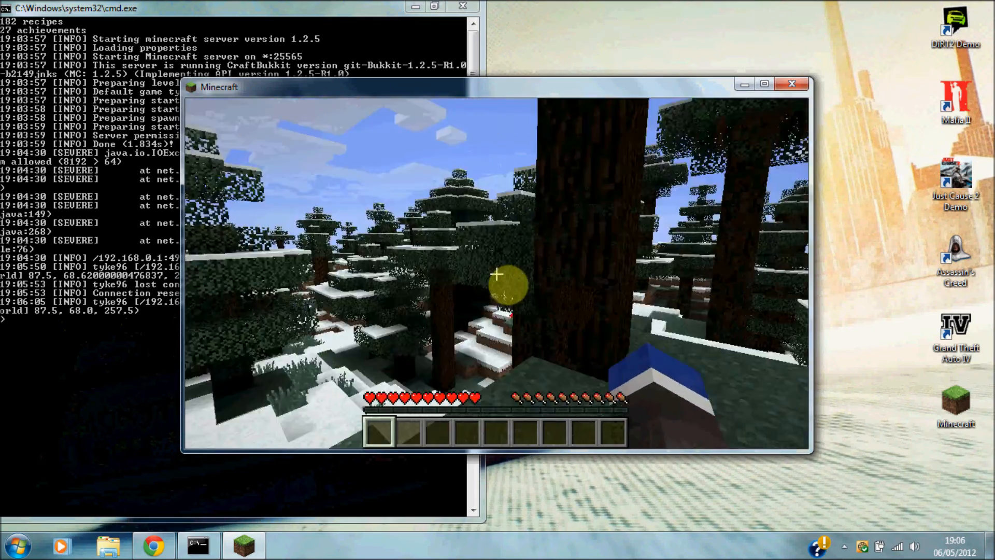
key(w)
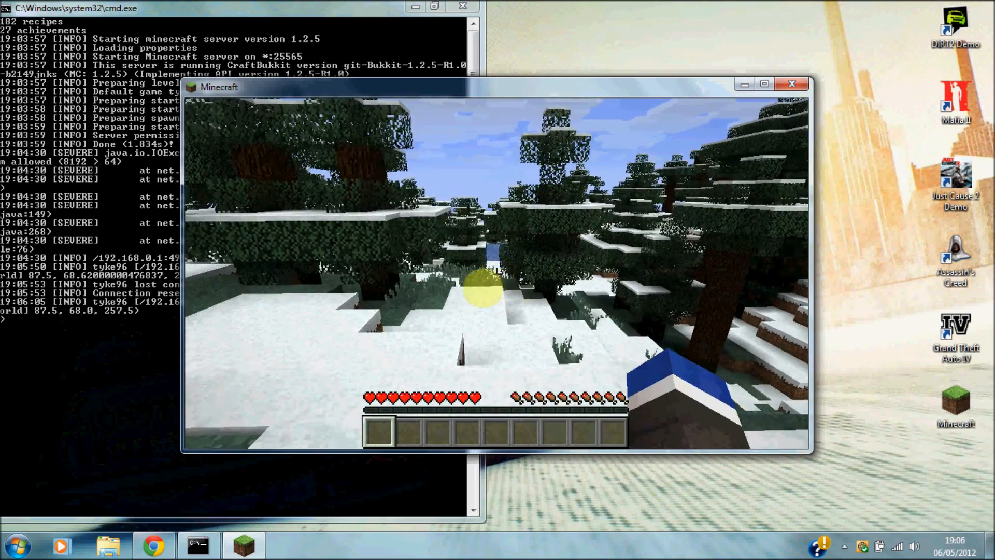
Shut down the server with the stop command and return to the title screen.
key(Escape)
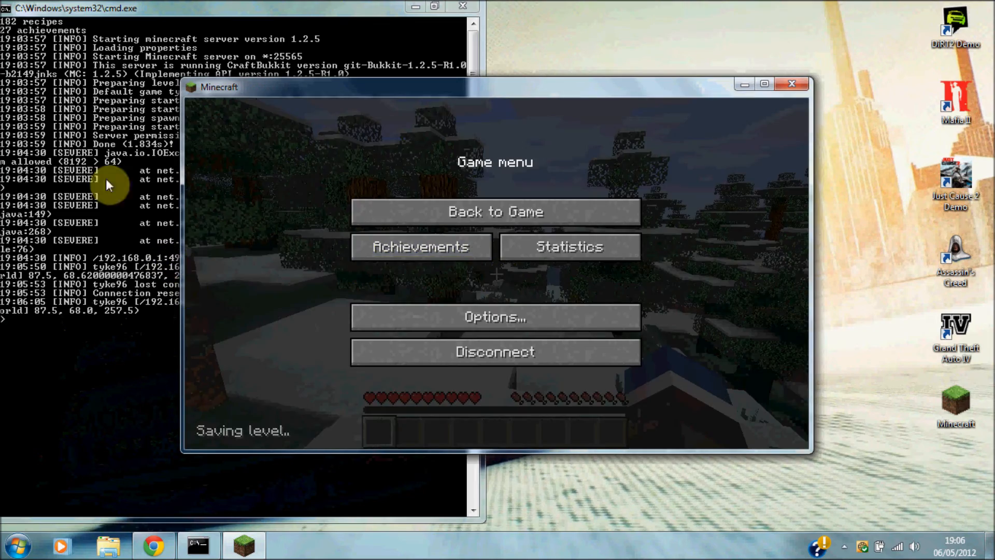
click(63, 138)
text(stop)
key(Return)
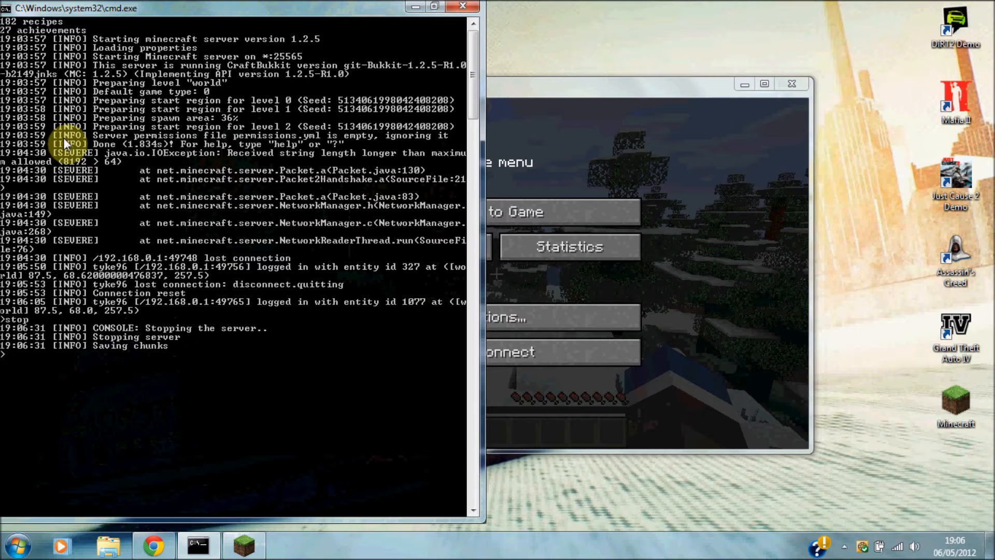
key(Return)
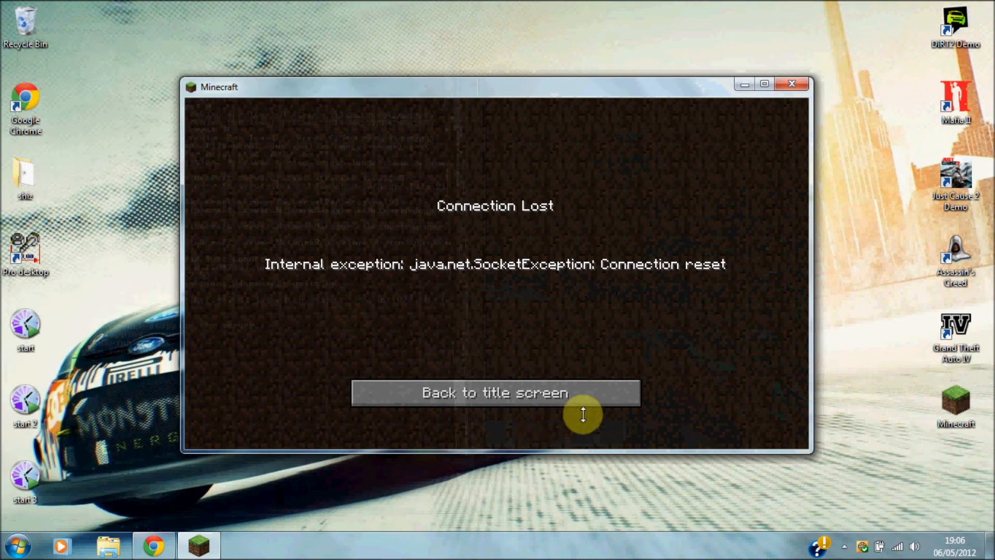
click(567, 392)
Close Minecraft, then close the Google search and CraftBukkit download tabs in Chrome.
click(791, 85)
click(155, 543)
click(383, 207)
click(420, 9)
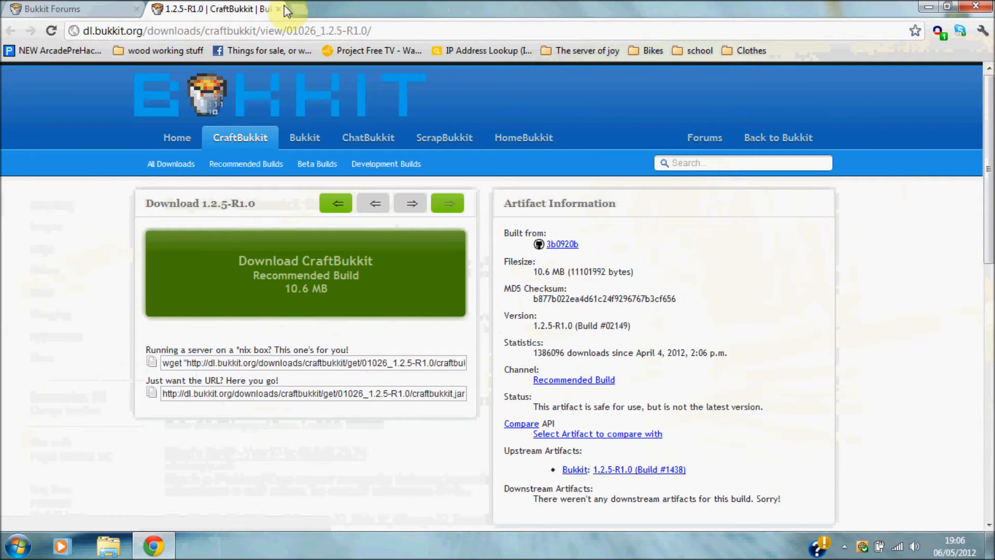
click(279, 9)
scroll(977, 167, up, 1)
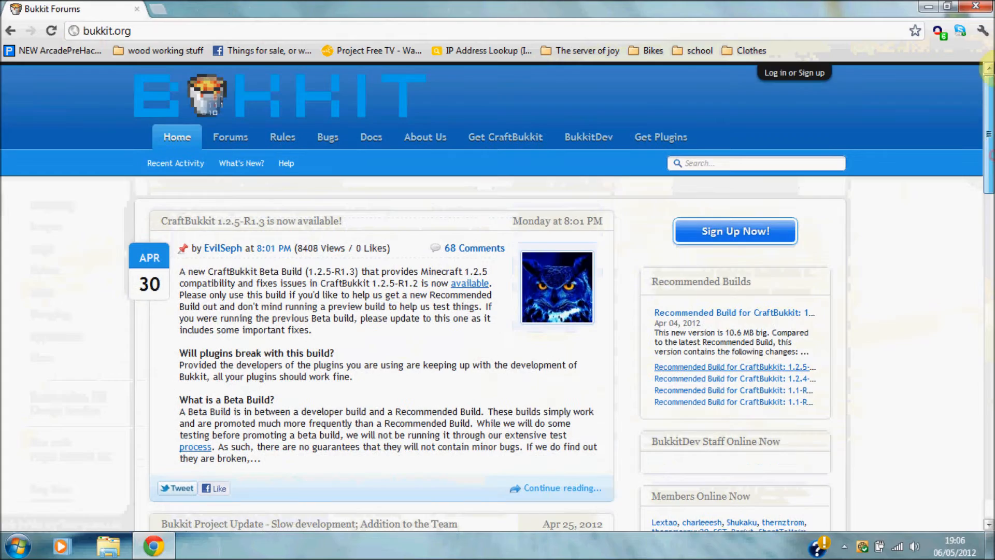
Search the Bukkit plugin list for 'permissionsex' and open the PermissionsEx thread.
click(636, 147)
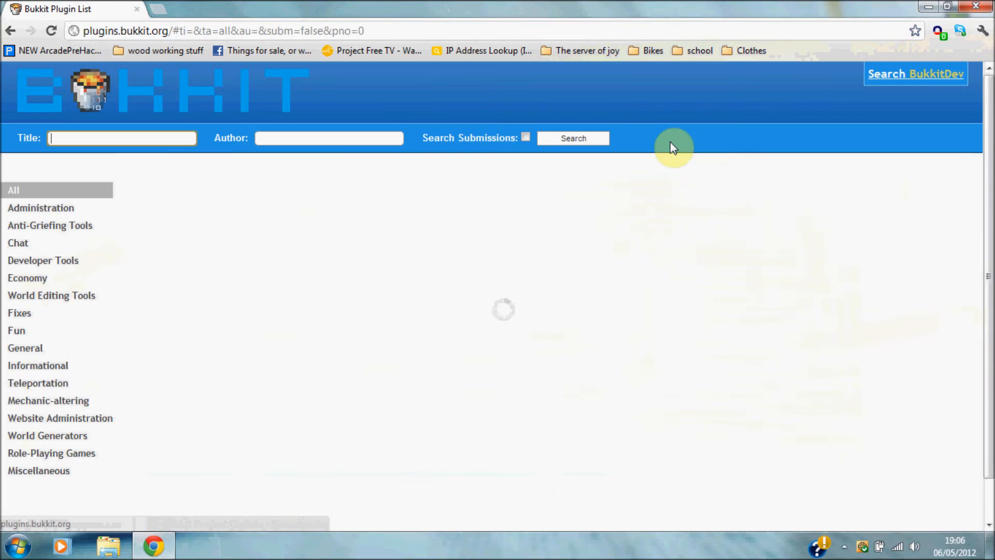
click(94, 144)
text(perm)
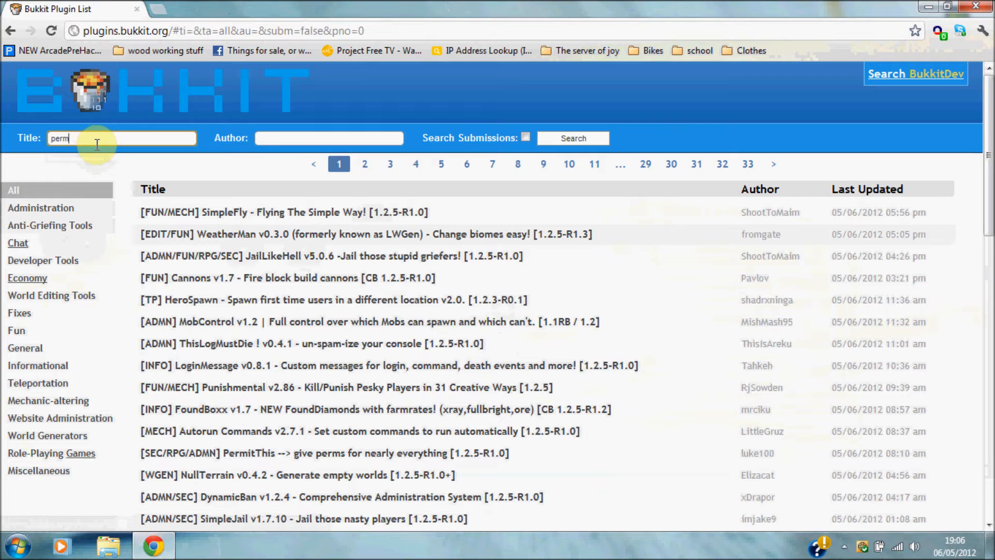
text(ission)
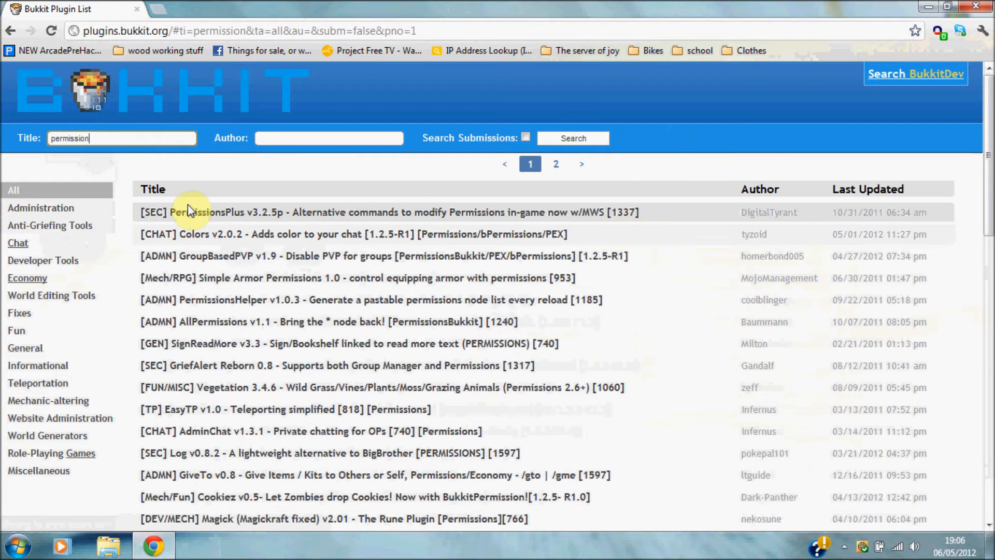
text(ex)
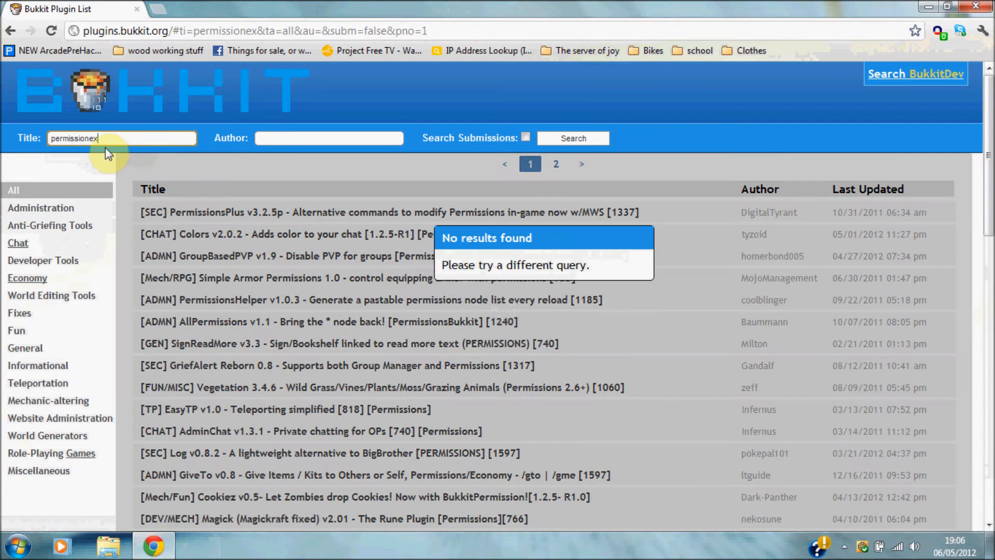
click(85, 137)
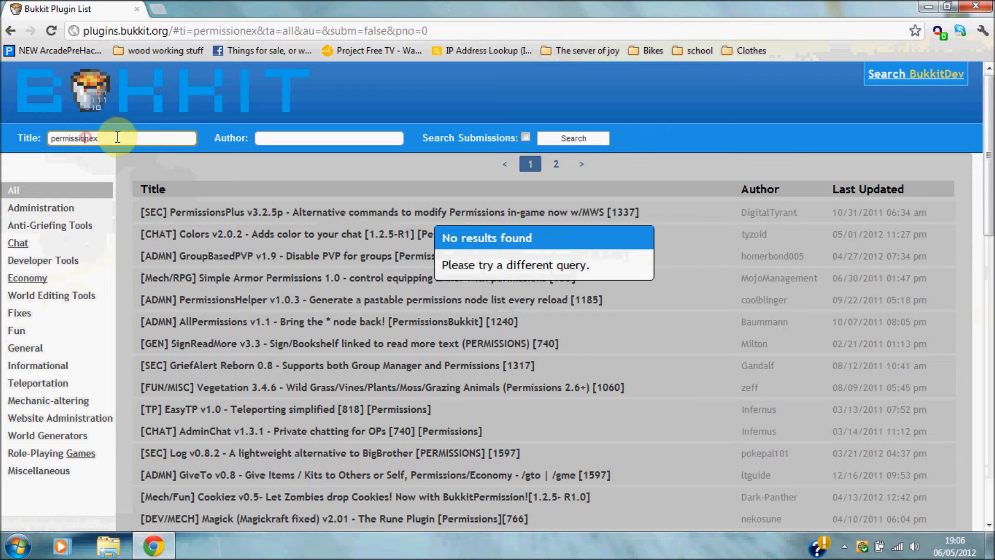
text(s)
click(250, 217)
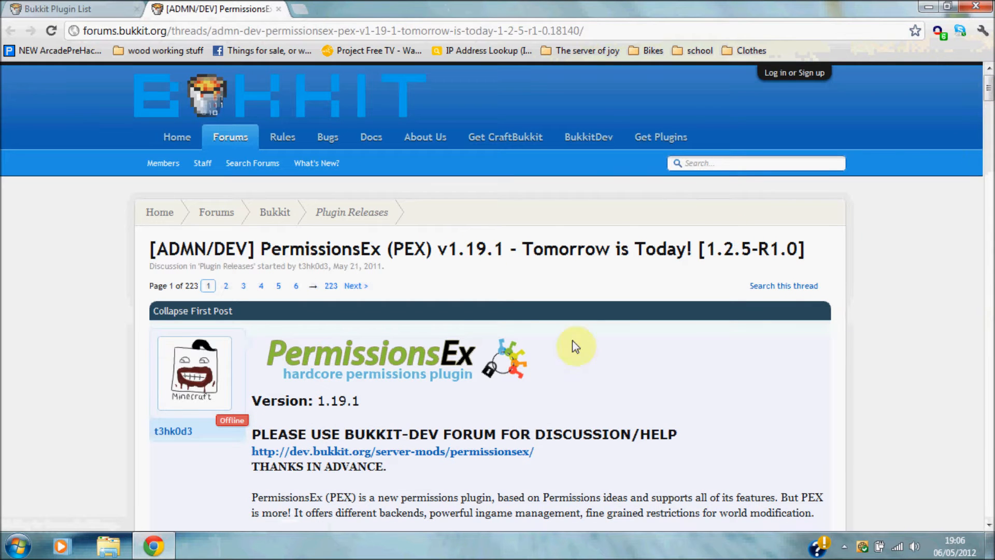
Download PermissionsEx-1.19.1-package.zip from the dev.bukkit.org project page.
click(481, 453)
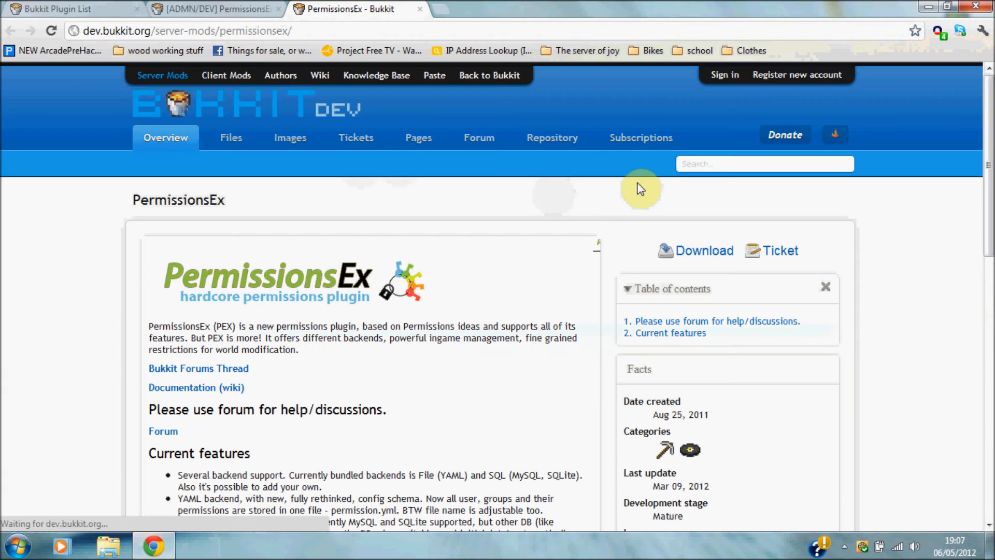
scroll(641, 190, down, 1)
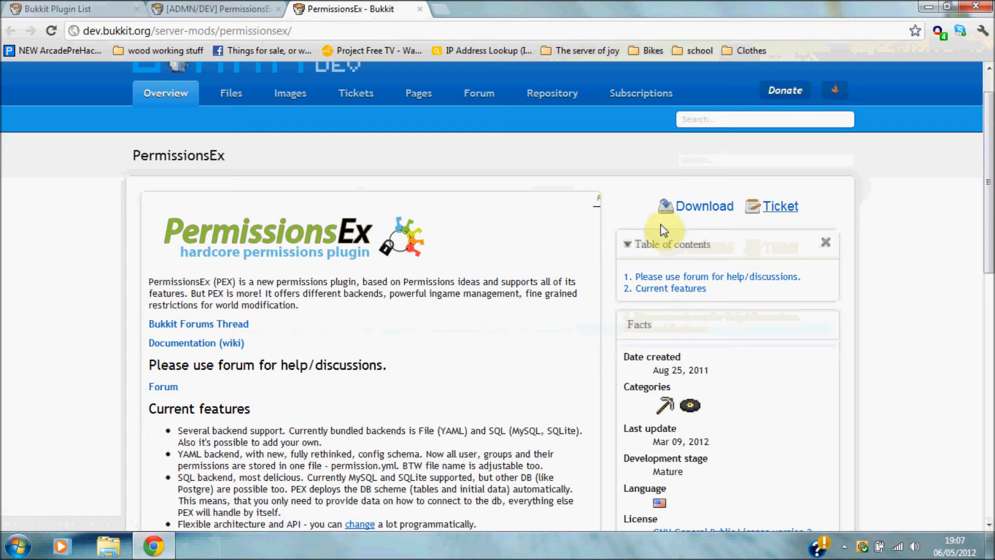
click(696, 210)
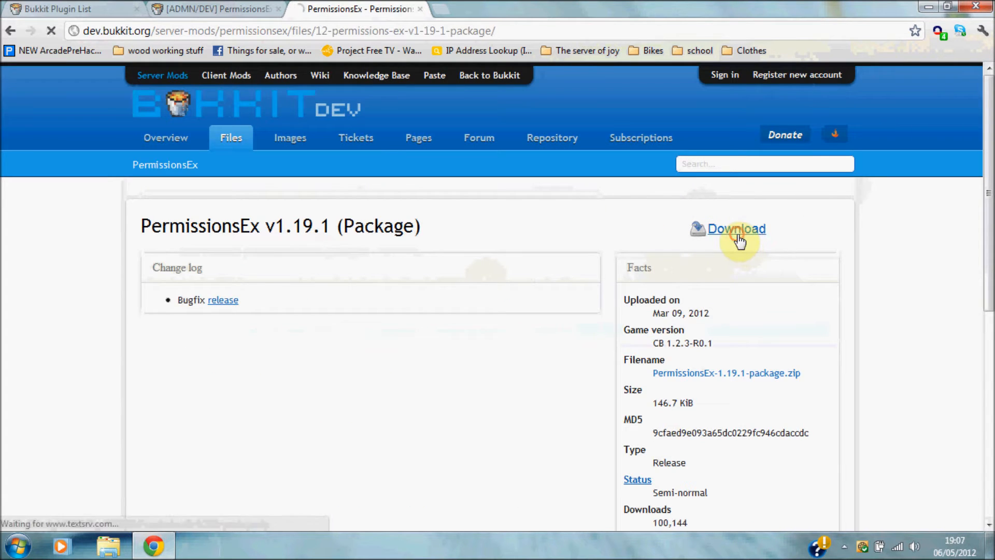
click(738, 235)
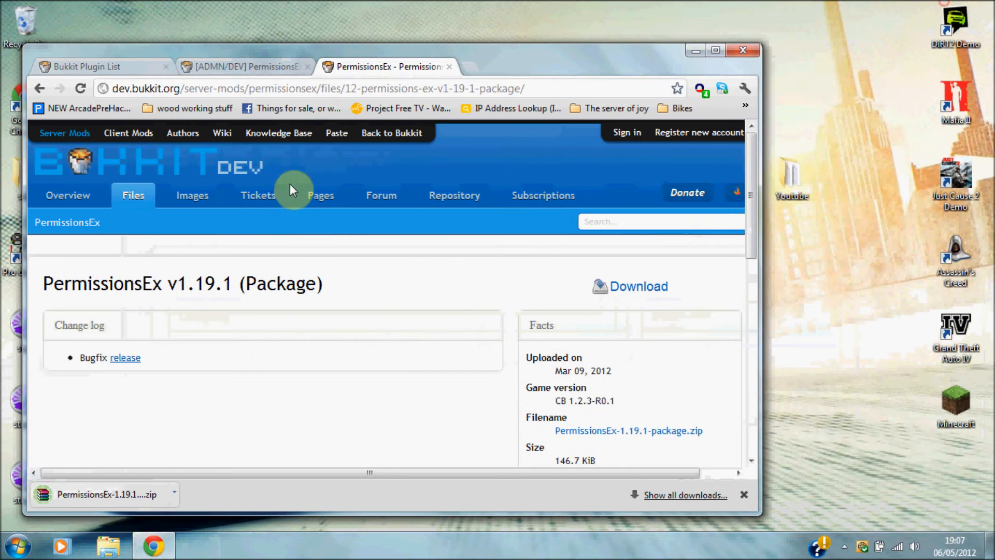
click(947, 7)
drag(532, 58, 0, 42)
Open the Youtube server folder's plugins subfolder on the right half of the screen.
click(775, 176)
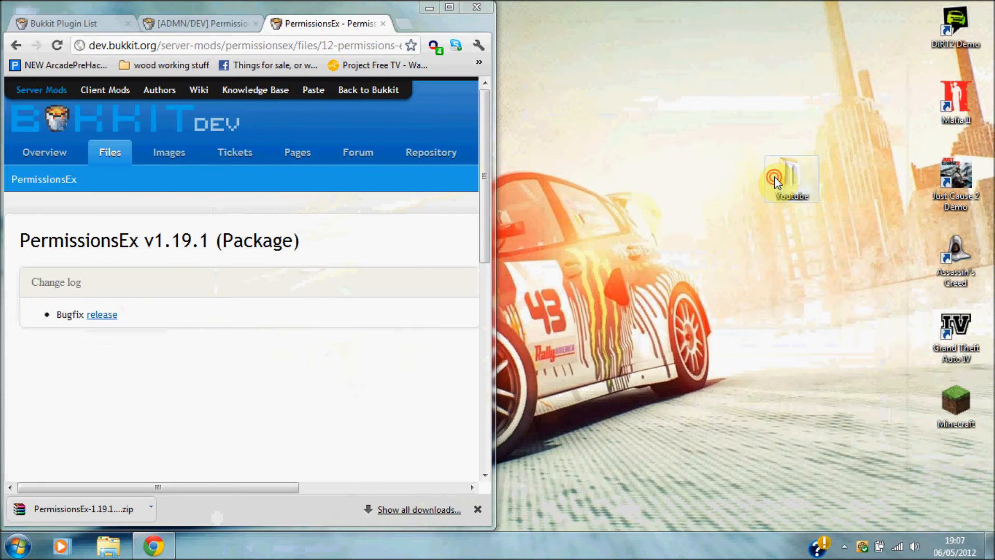
double_click(774, 176)
drag(600, 94, 994, 93)
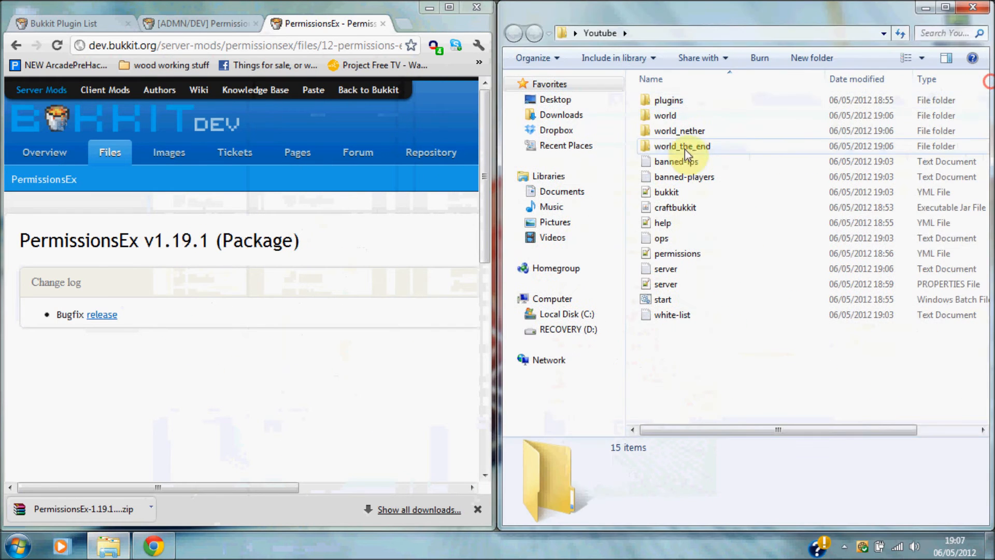
double_click(711, 101)
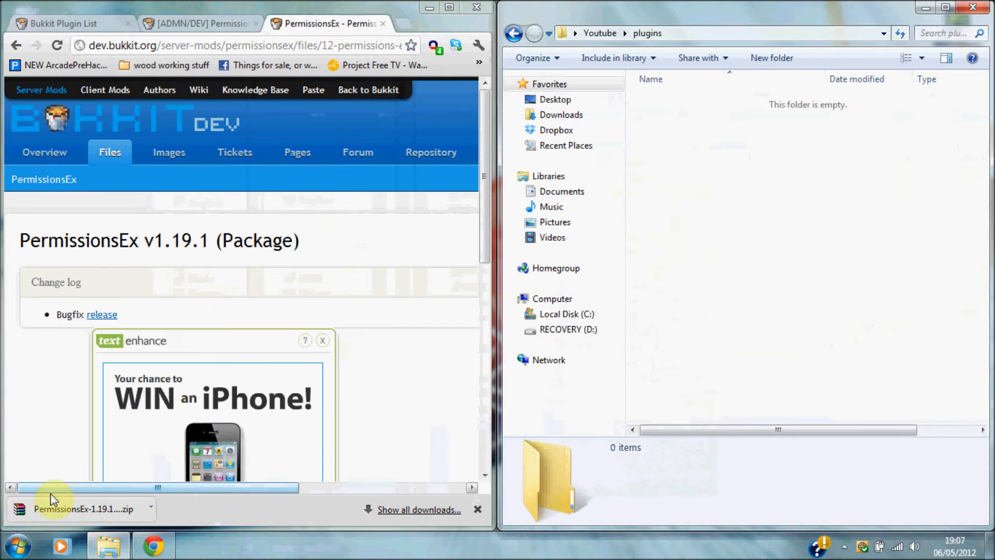
Extract ChatManager.jar, Modifyworld.jar and PermissionsEx.jar from the zip into plugins, then close WinRAR.
click(80, 509)
drag(318, 228, 254, 187)
drag(665, 46, 0, 52)
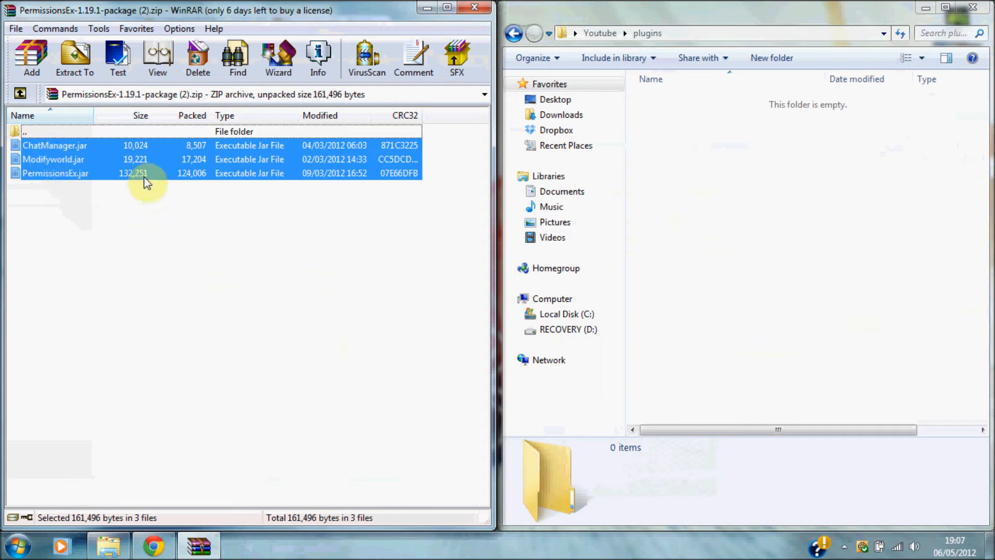
drag(147, 183, 769, 179)
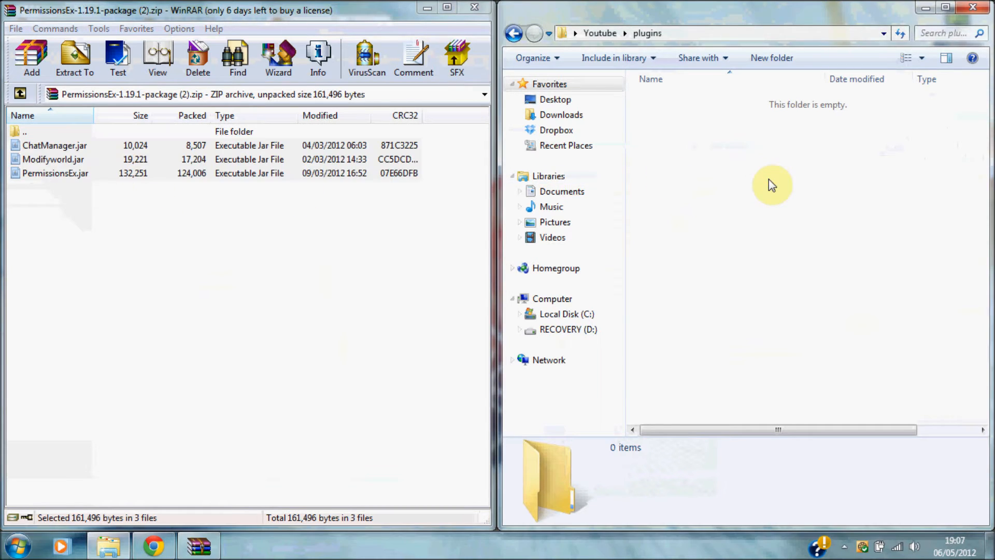
click(514, 32)
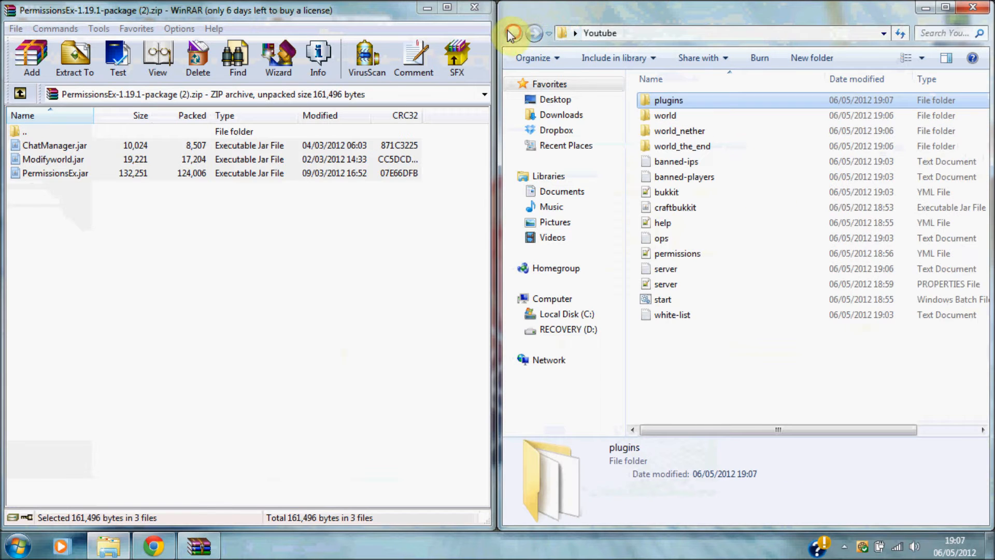
click(474, 10)
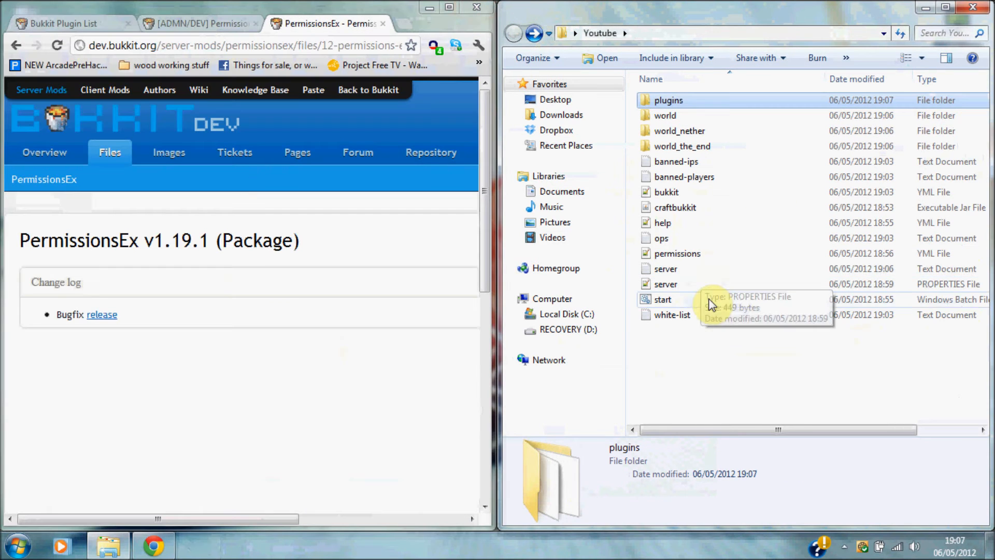
Run the server start script once, then shut it down with 'stop' and close the console.
double_click(687, 299)
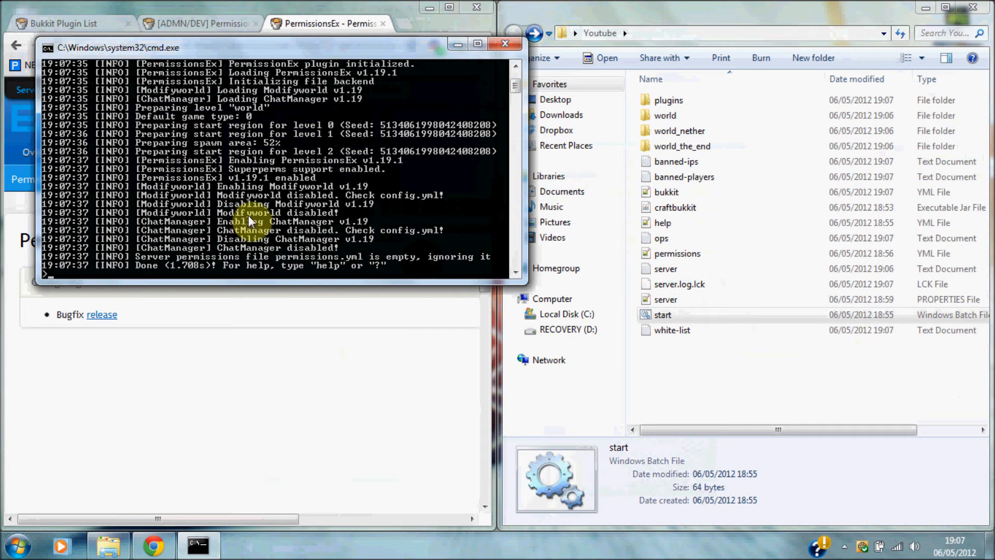
text(stop)
key(Return)
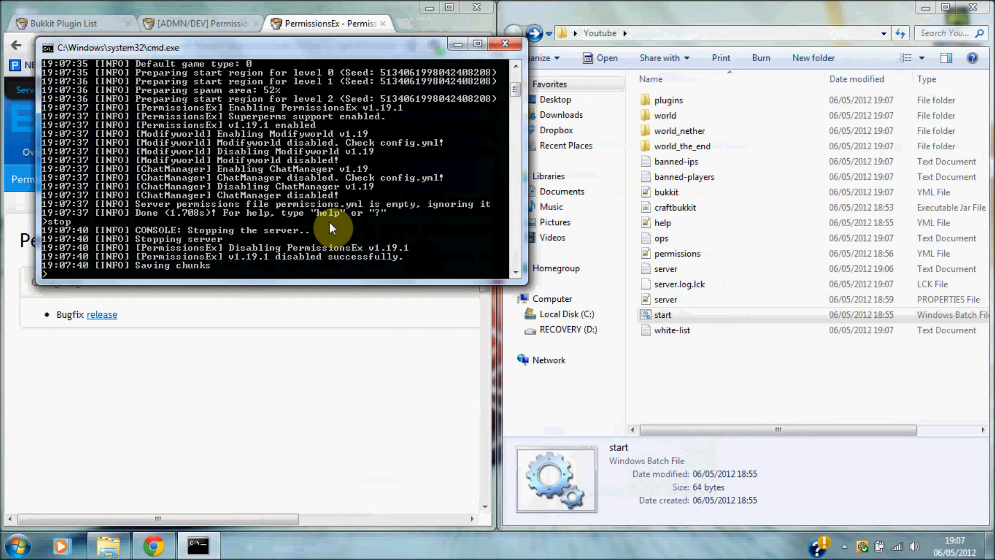
key(Return)
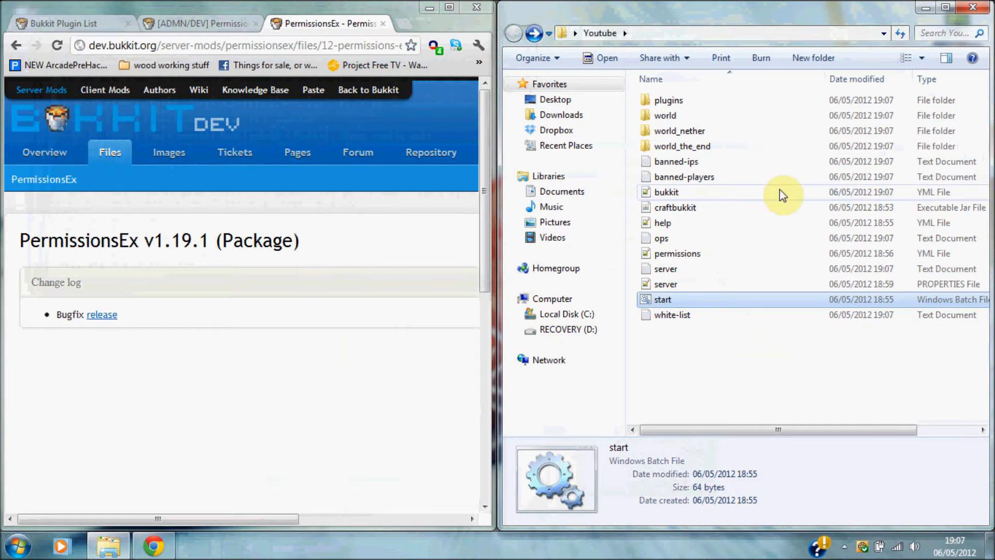
double_click(769, 106)
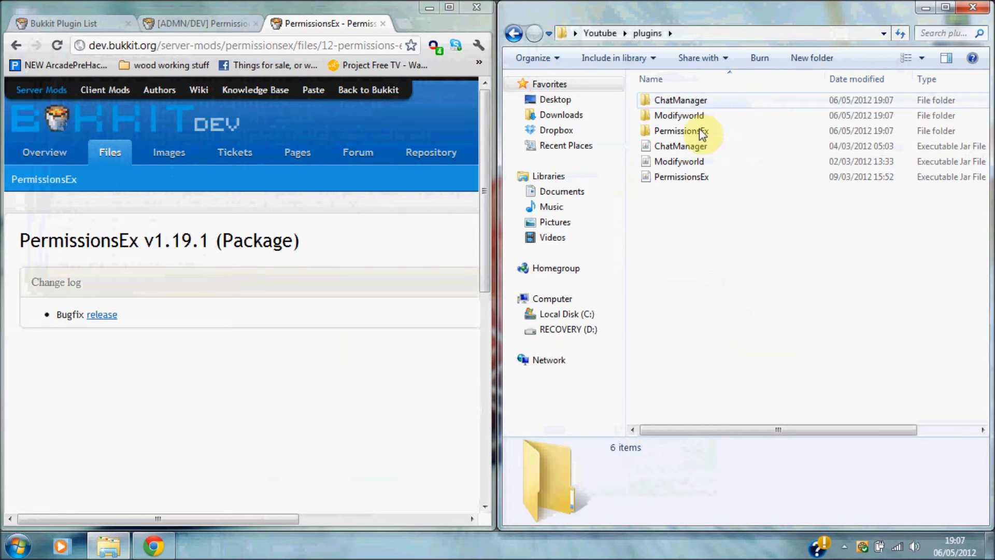
Close the PermissionsEx tabs, minimize Chrome, and open ChatManager's config.yml in Notepad++.
click(382, 23)
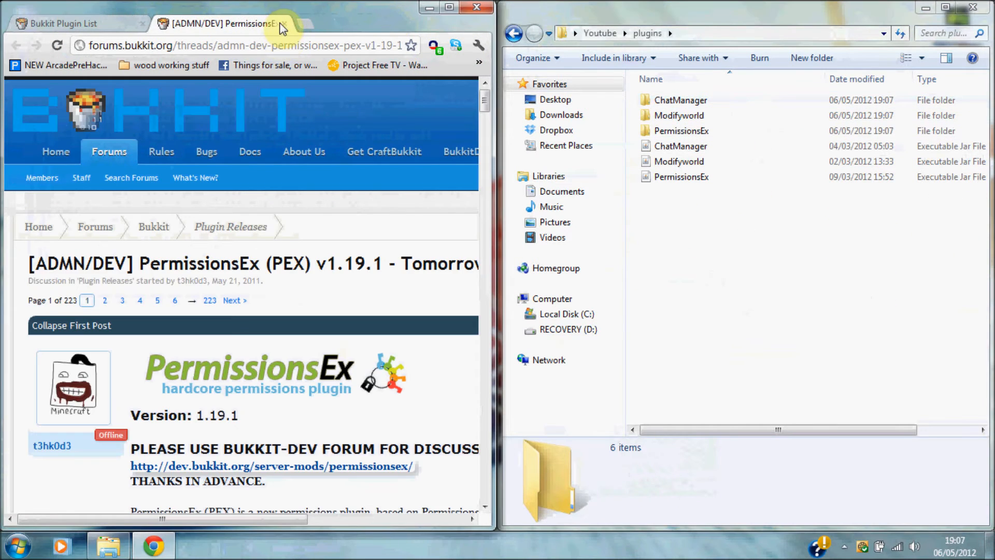
click(285, 23)
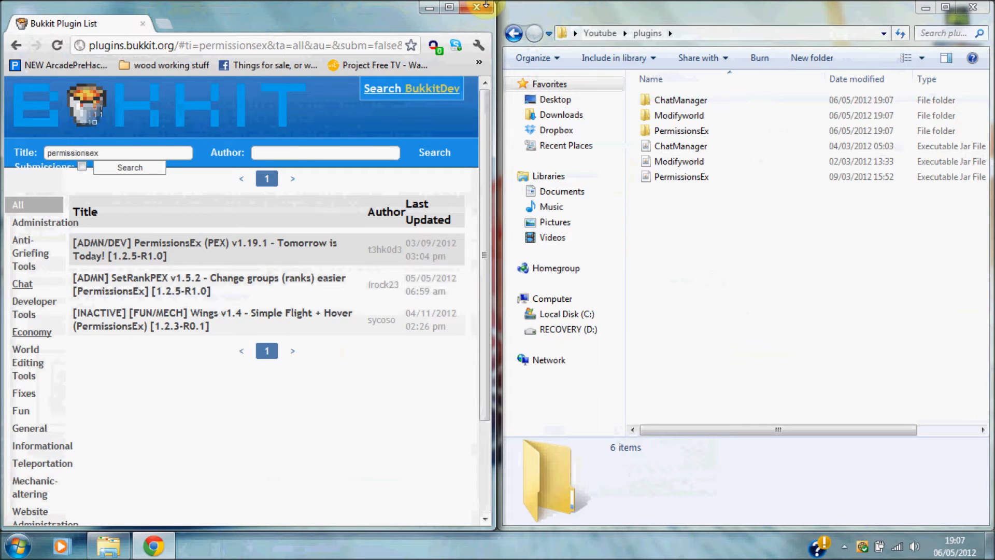
click(429, 8)
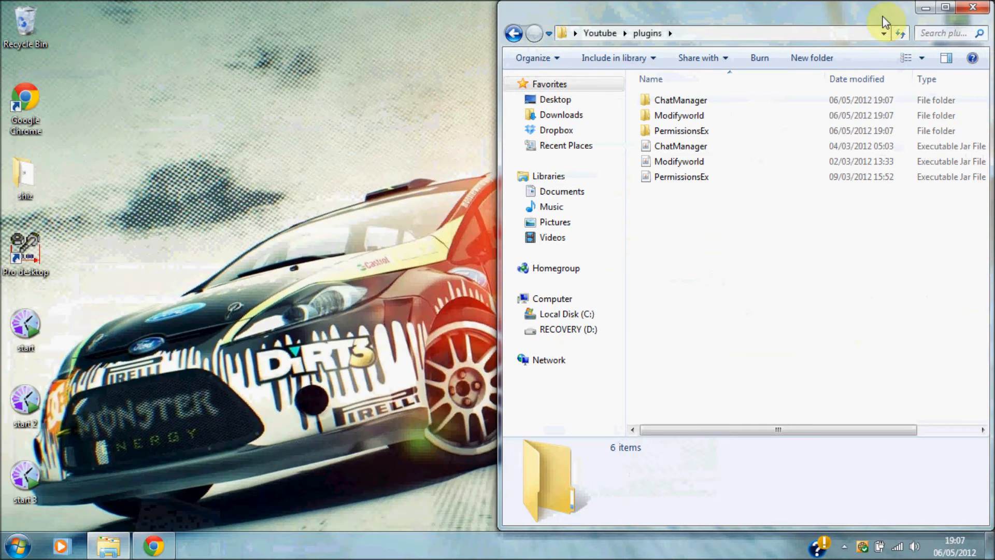
click(946, 7)
double_click(267, 95)
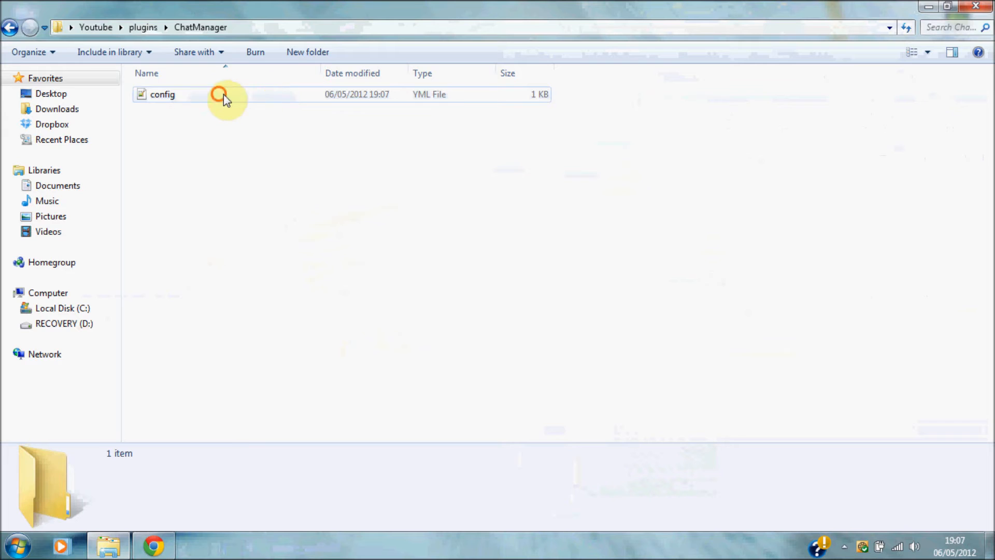
click(223, 94)
click(163, 94)
double_click(214, 98)
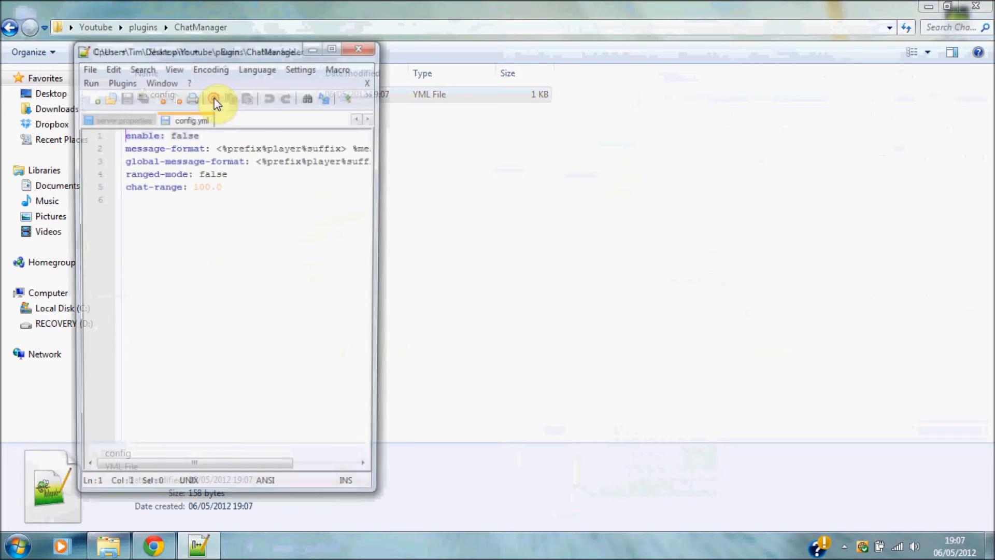
Change 'enable: false' to 'enable: true', save config.yml, and return to plugins.
click(230, 133)
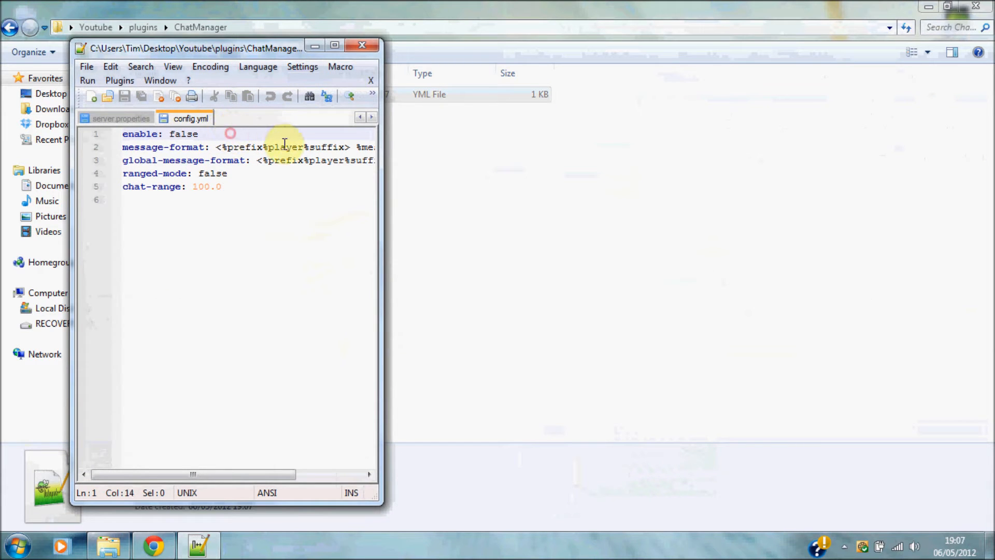
key(BackSpace)
key(BackSpace)
key(BackSpace)
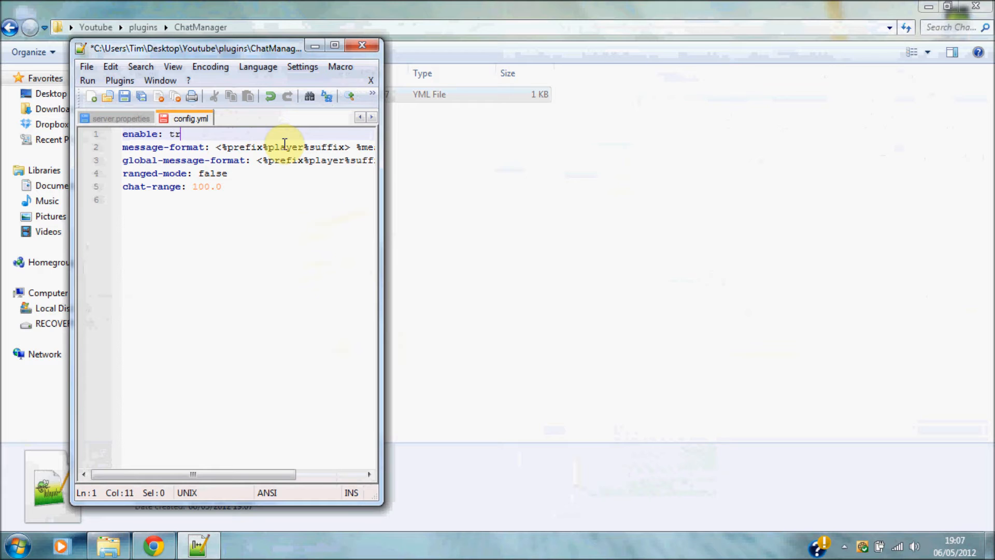
click(125, 97)
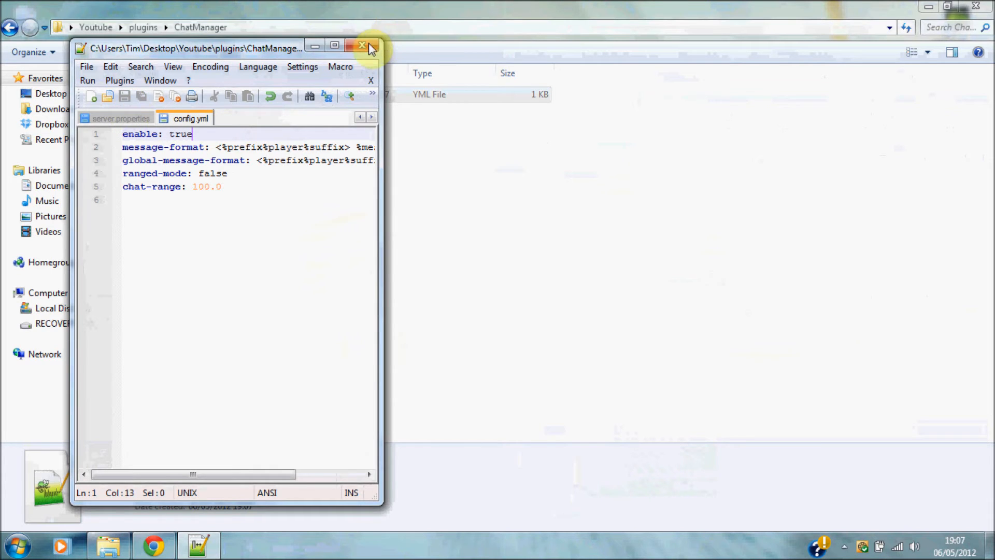
click(366, 44)
click(8, 29)
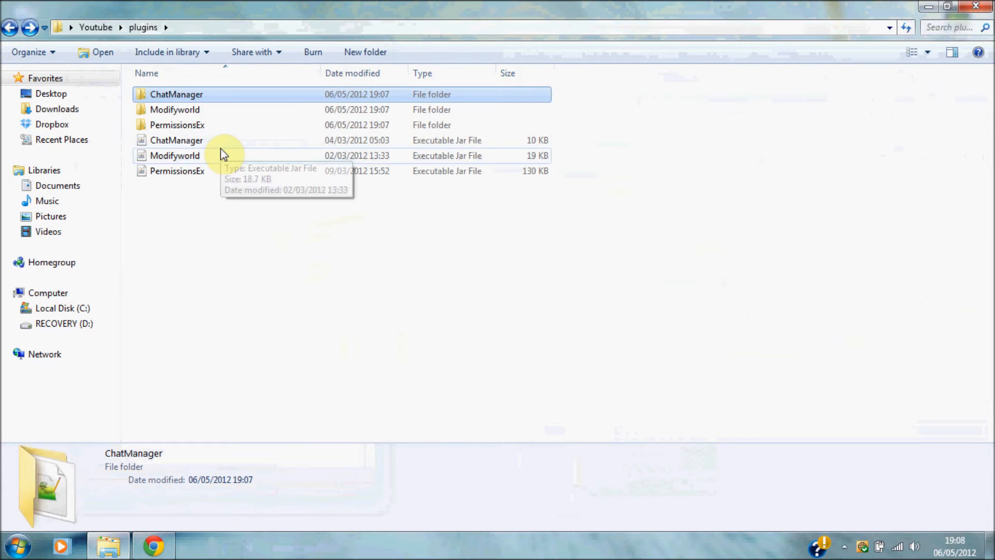
Open PermissionsEx's permissions.yml in Notepad++ and maximize the editor.
double_click(275, 125)
double_click(205, 113)
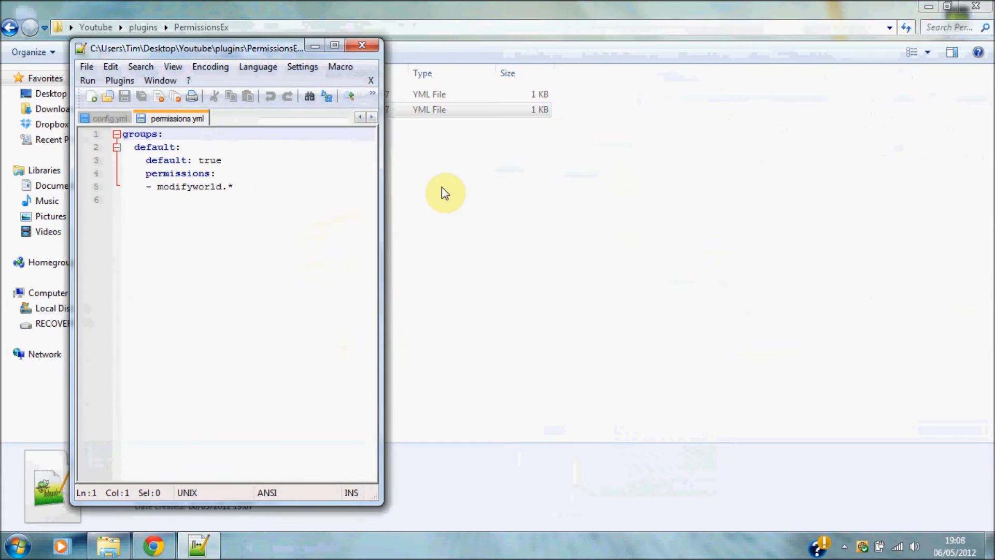
click(334, 46)
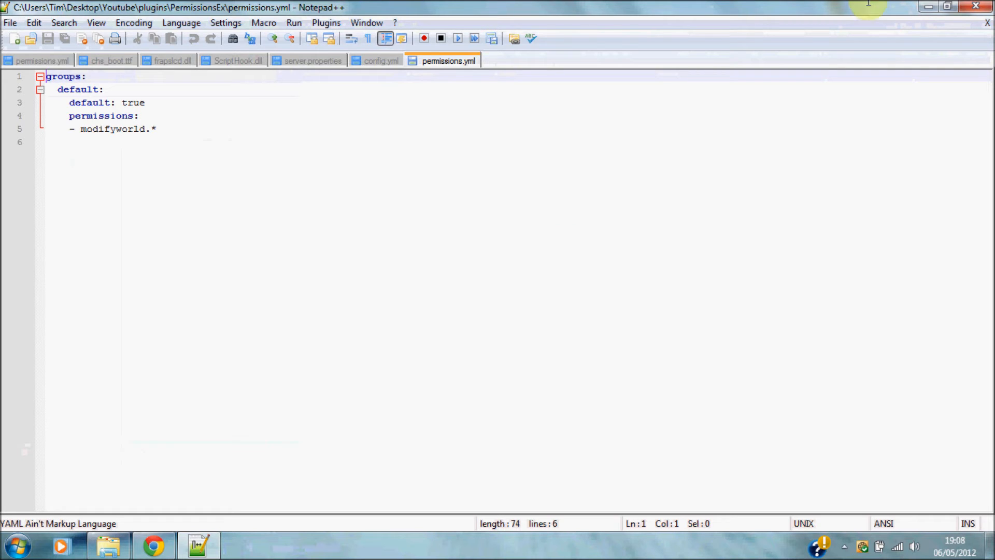
Add blank lines after '- modifyworld.*' in the default group, then minimize Notepad++.
drag(158, 129, 284, 158)
click(283, 158)
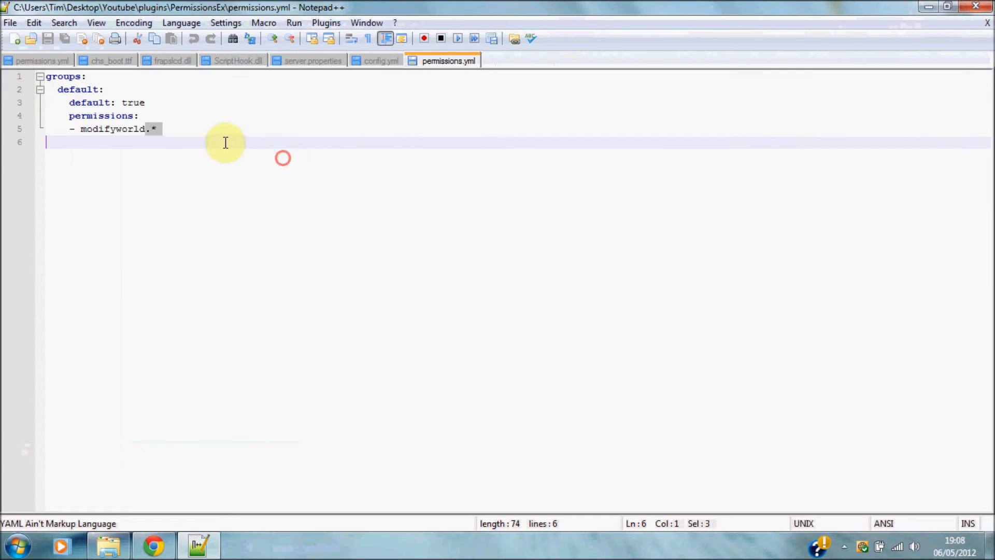
click(206, 133)
key(Return)
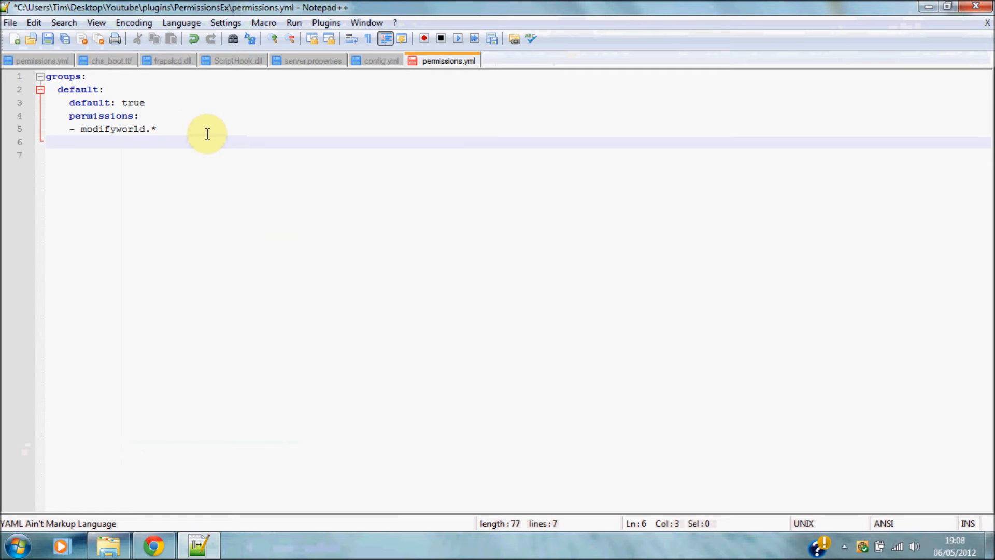
drag(57, 89, 59, 142)
click(63, 142)
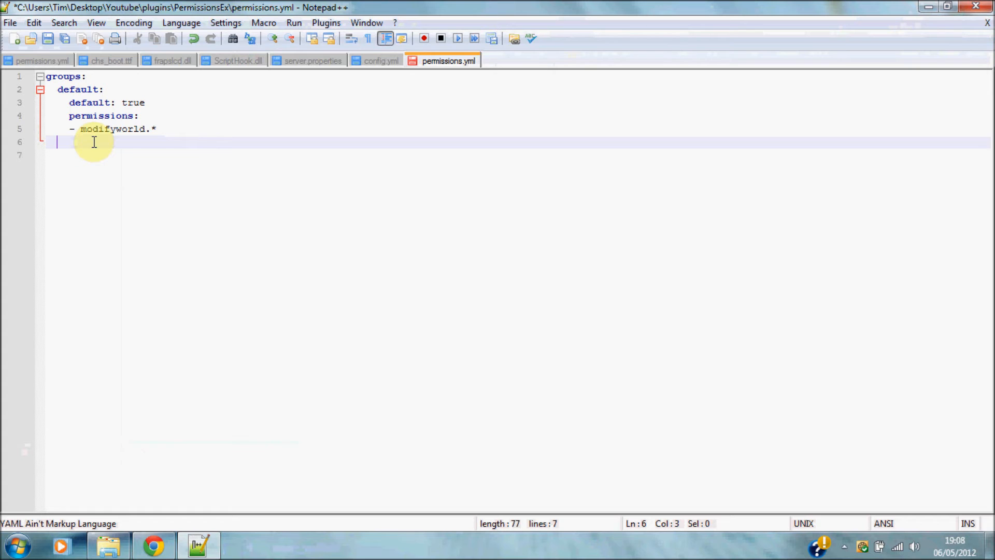
click(178, 154)
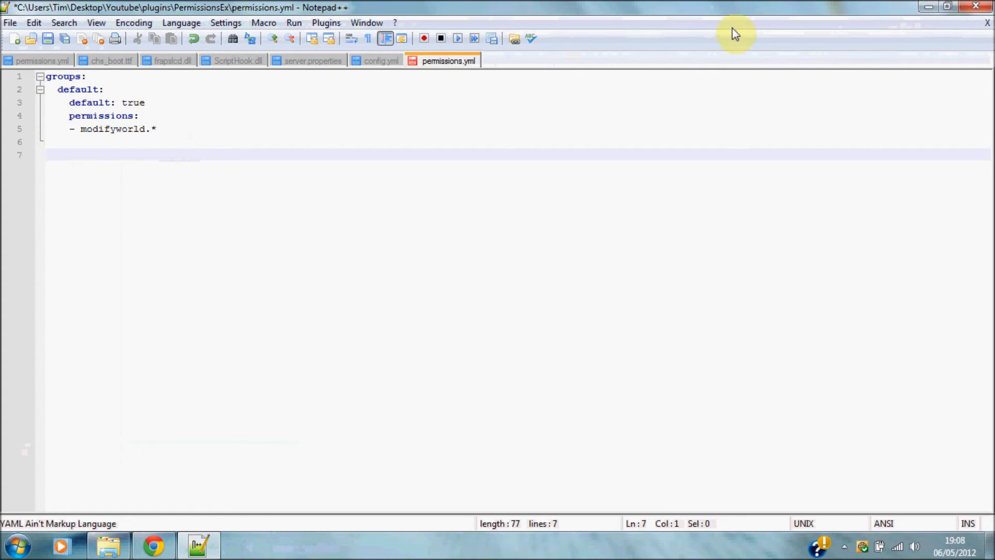
click(929, 6)
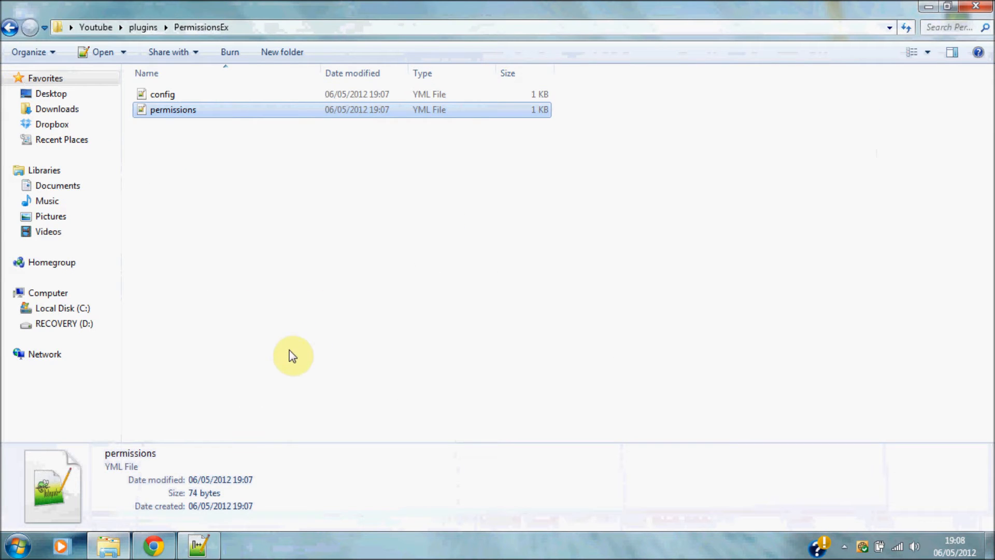
click(165, 549)
Switch Chrome to the Bukkit Permissions YAML Helper tab and scroll down to its Groups editor.
double_click(199, 11)
click(208, 9)
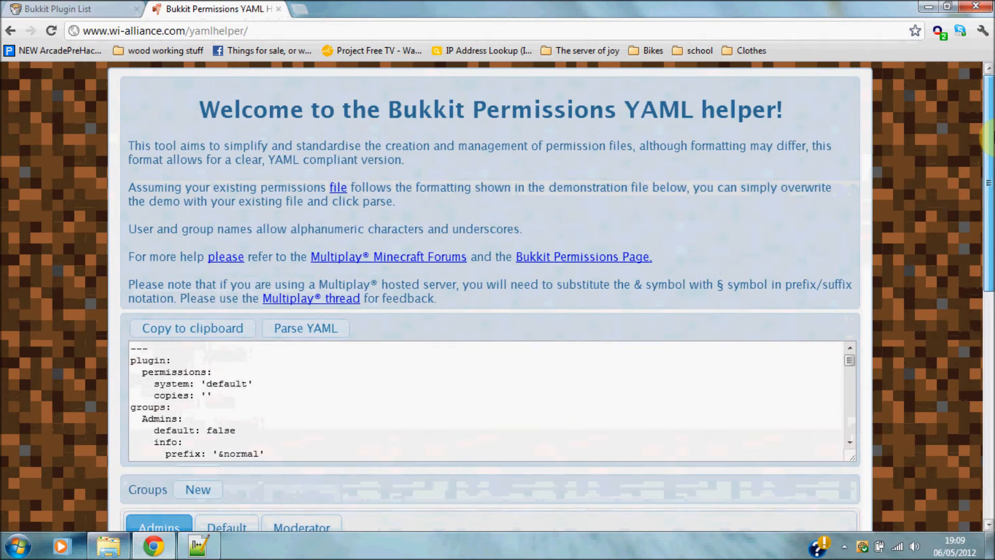
drag(988, 136, 980, 329)
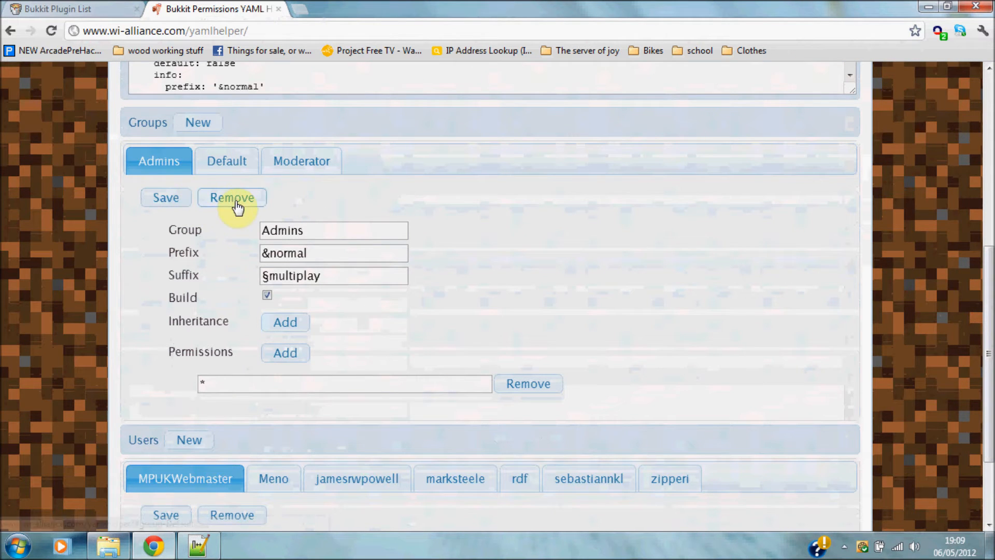
drag(991, 340, 989, 93)
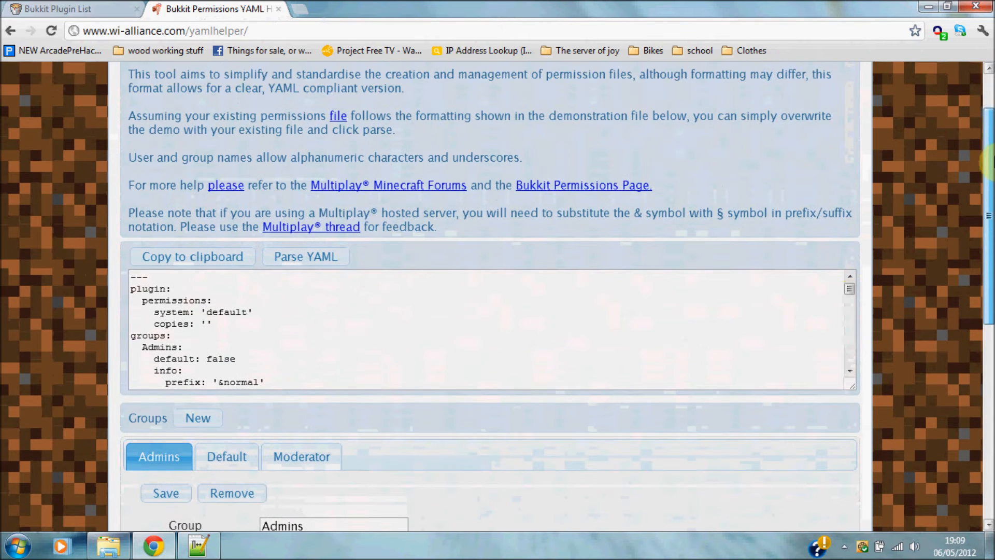
drag(853, 291, 846, 258)
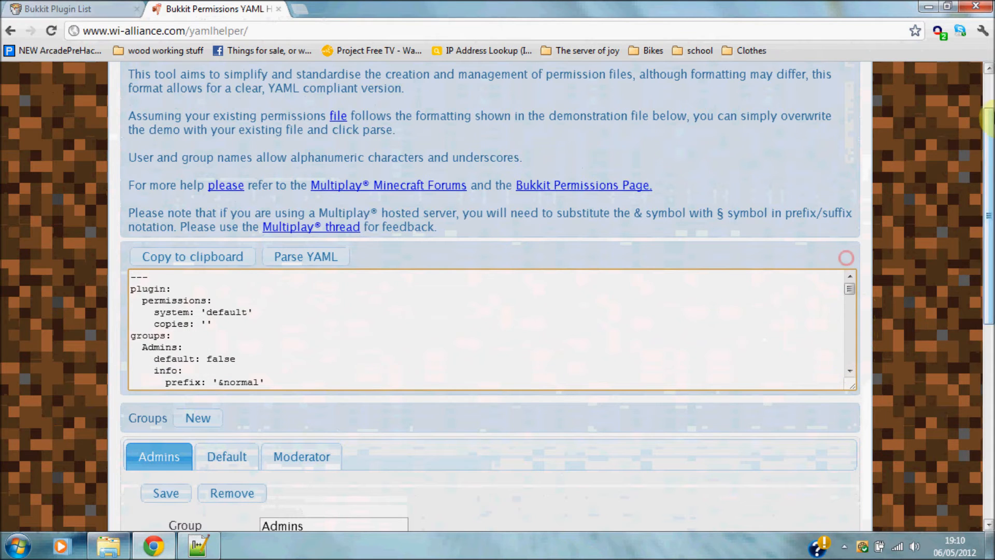
scroll(843, 249, down, 4)
click(199, 546)
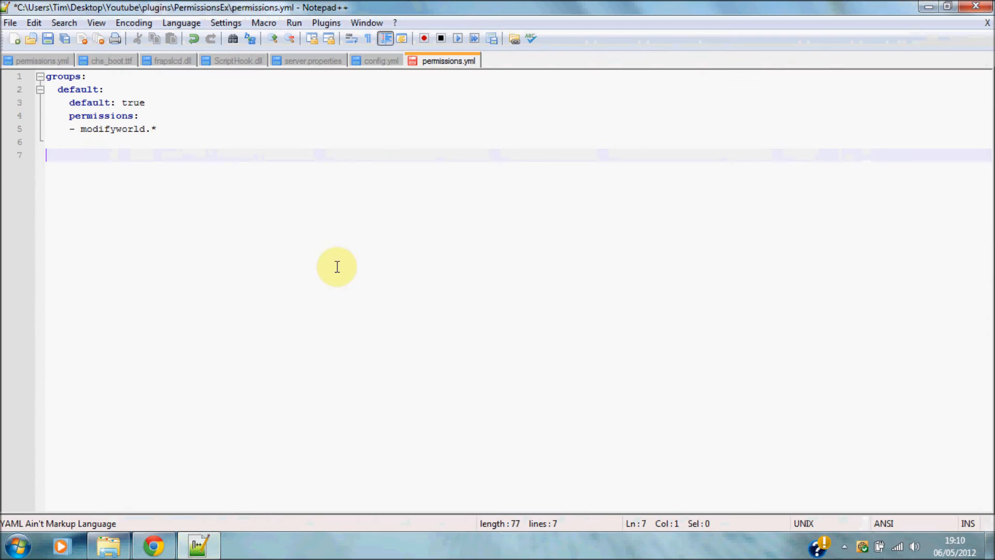
click(153, 546)
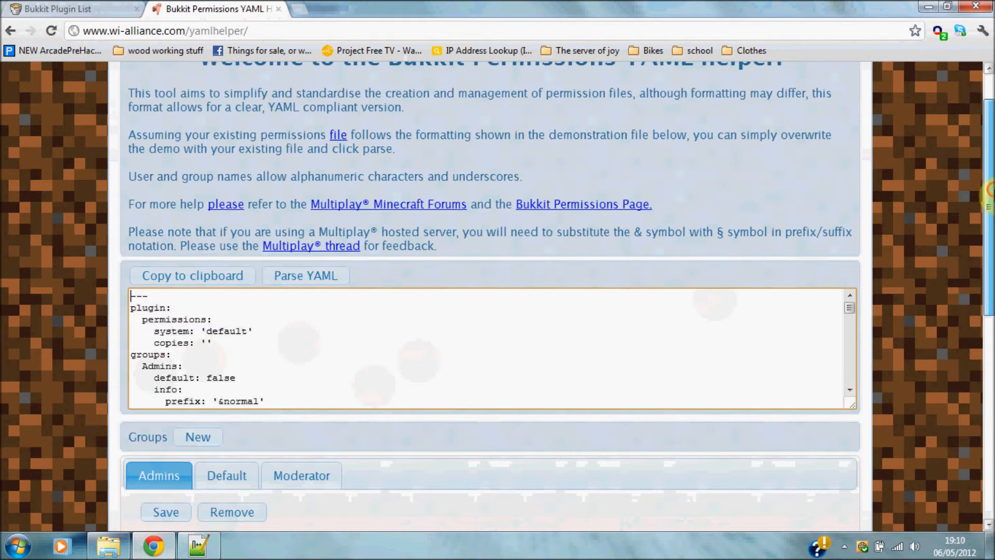
drag(988, 192, 988, 321)
click(238, 159)
Add a new group and rename it Builder.
click(209, 163)
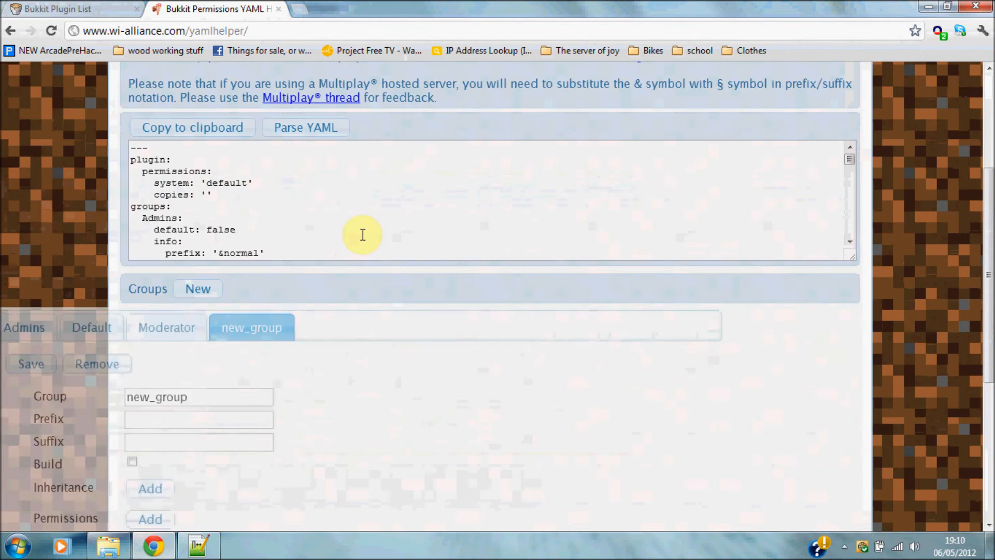
double_click(332, 398)
key(BackSpace)
text(Builder)
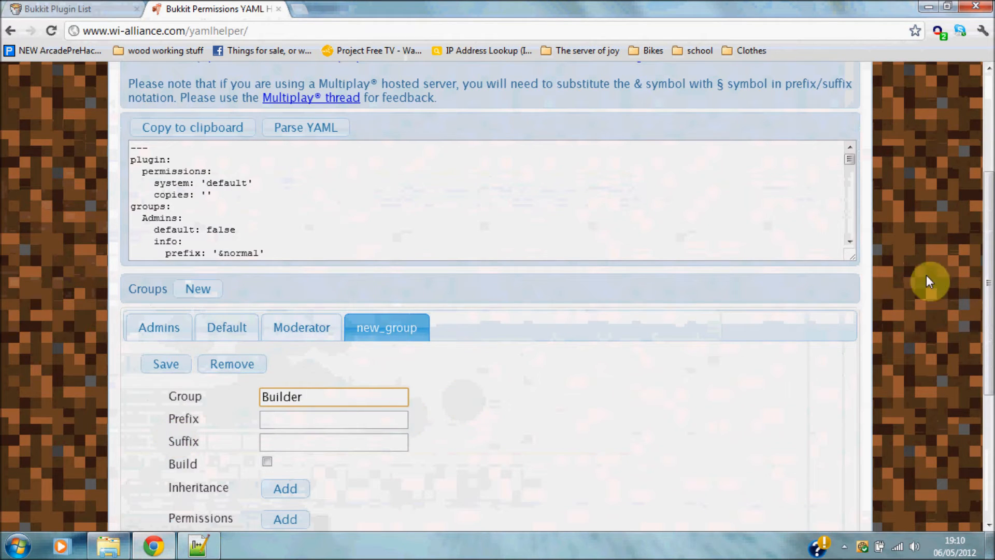
scroll(988, 314, down, 3)
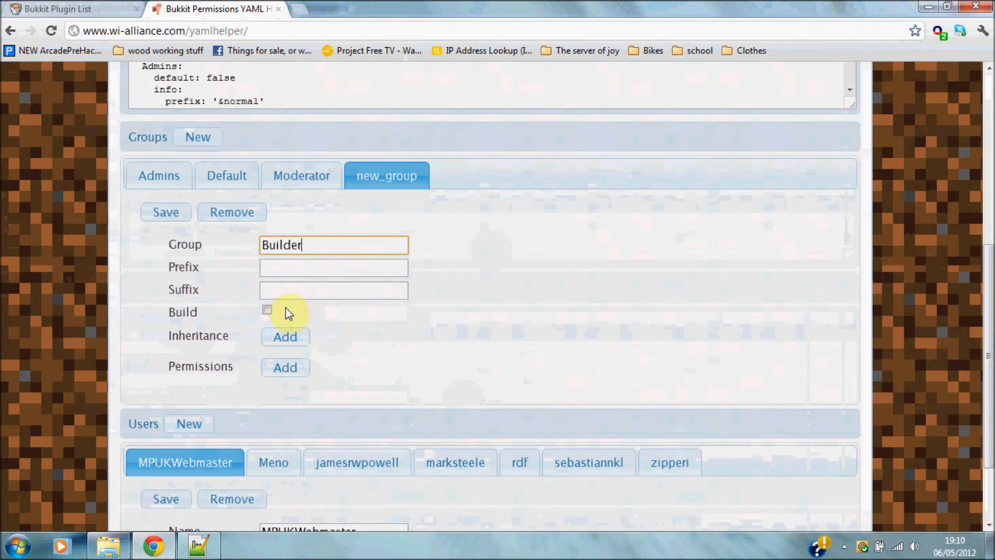
Give Builder an inheritance entry of Moderator and one empty permission entry.
click(292, 340)
drag(320, 373, 126, 373)
text(Moderator)
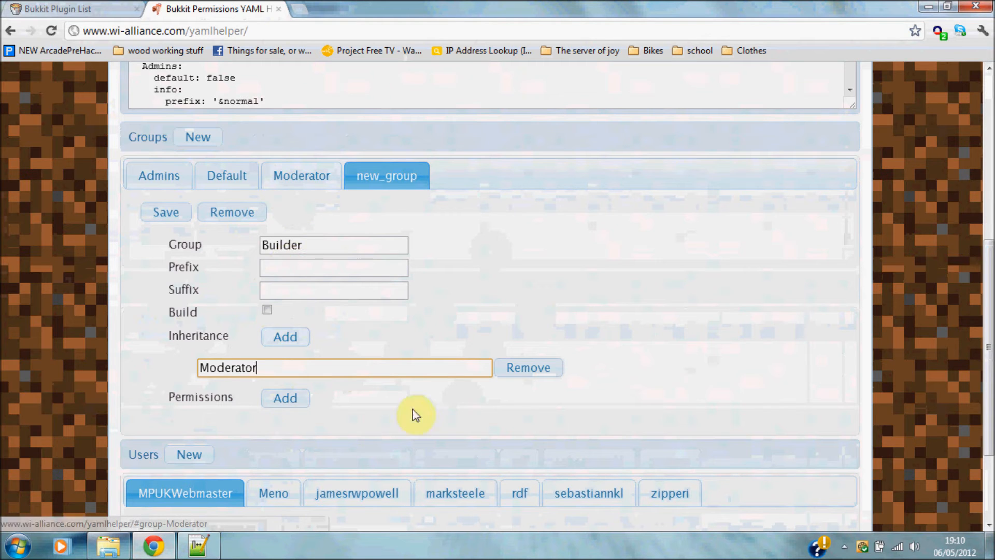
click(287, 403)
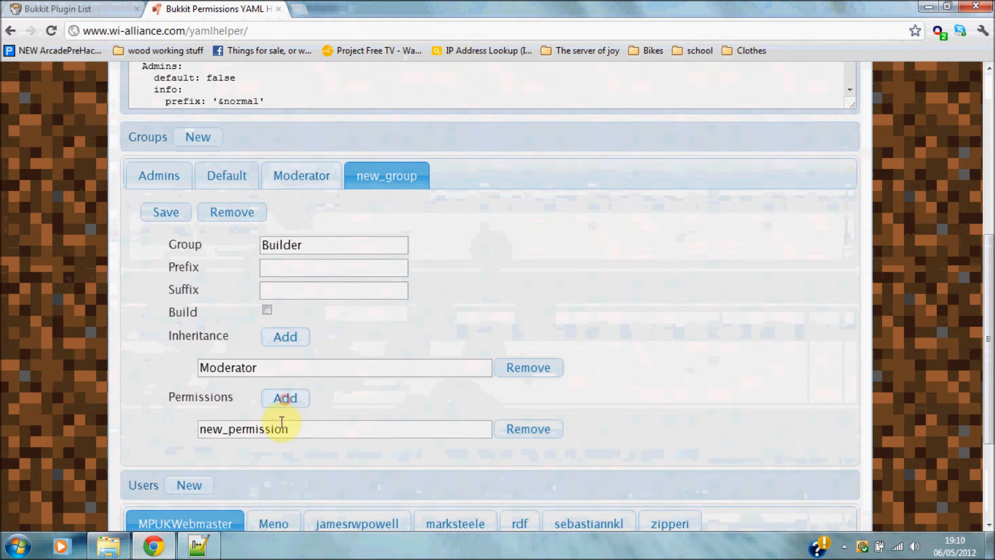
double_click(296, 426)
key(BackSpace)
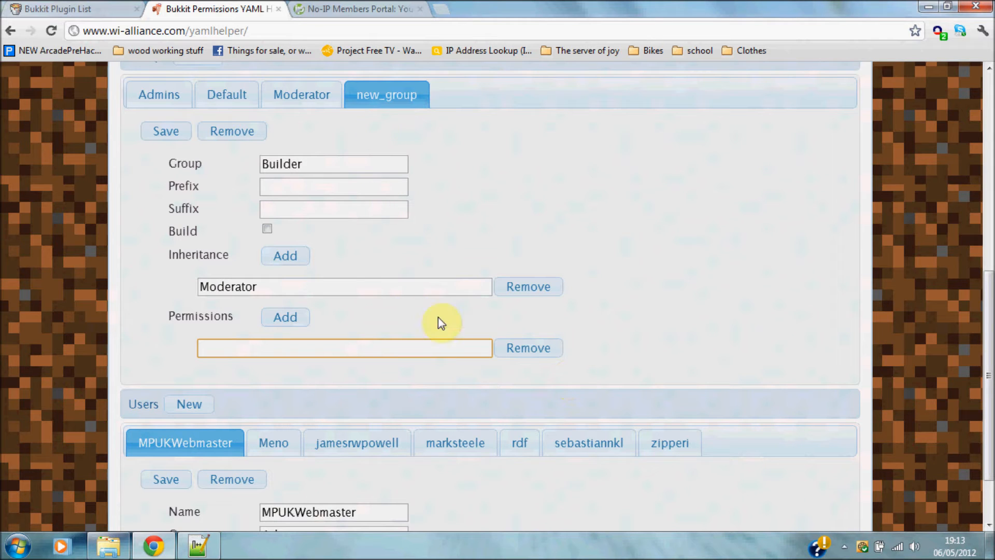
Remove new_group's empty permission row, then blank the Admins prefix and suffix and save.
click(549, 354)
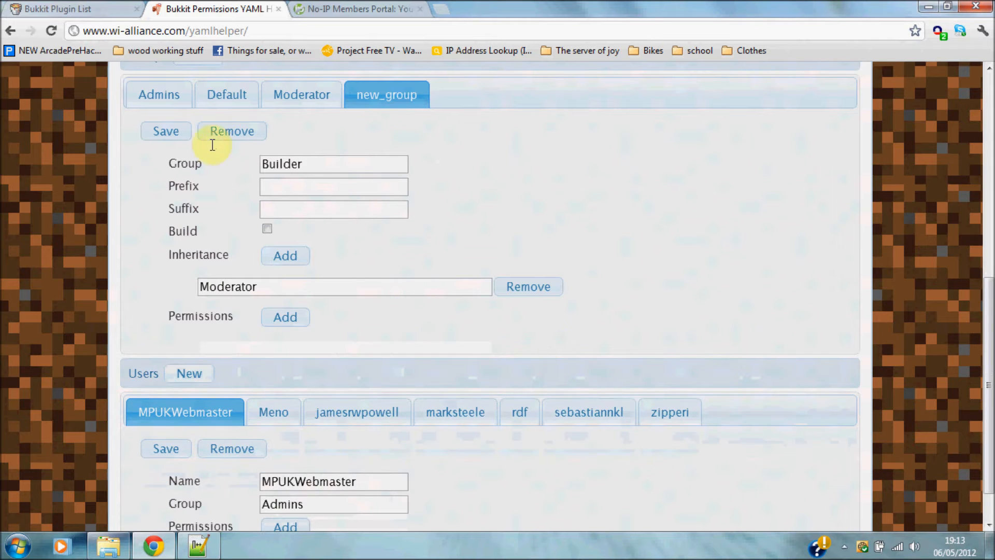
click(175, 102)
drag(236, 314, 198, 317)
click(237, 320)
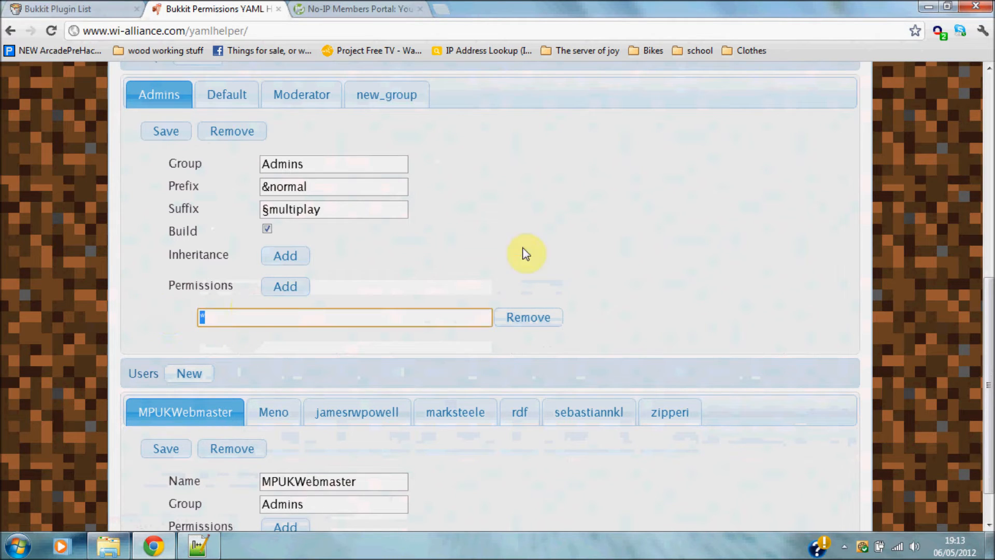
click(223, 322)
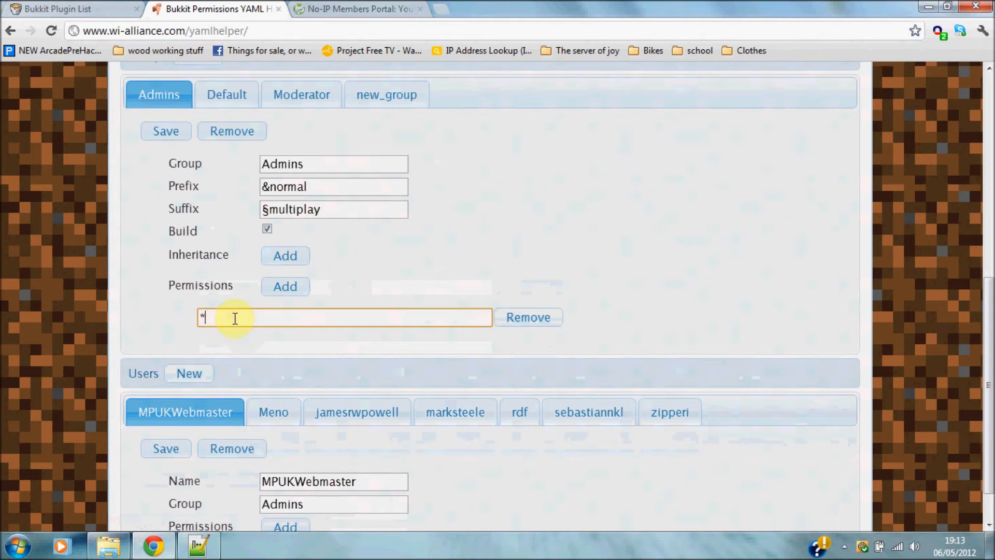
drag(335, 193, 178, 196)
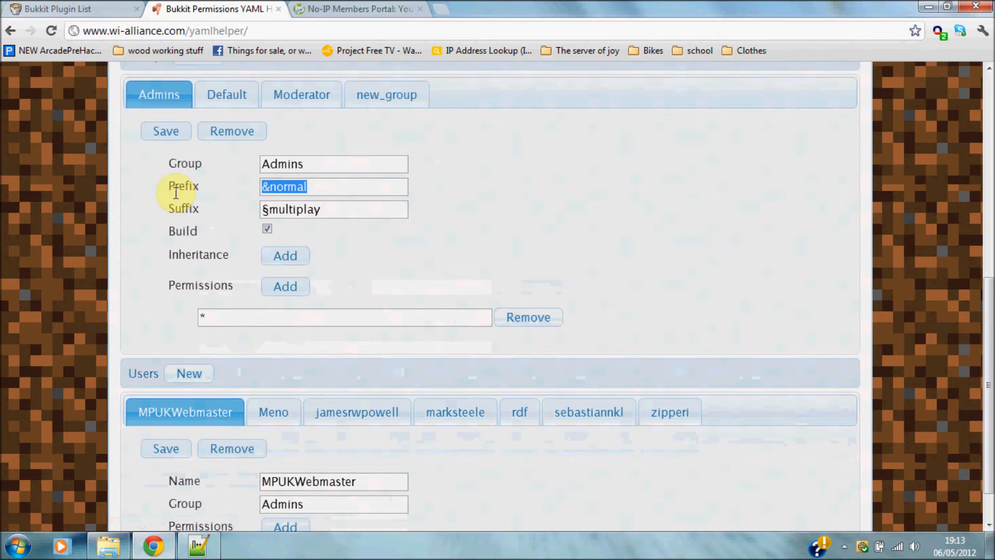
key(BackSpace)
drag(366, 210, 178, 231)
key(BackSpace)
click(222, 110)
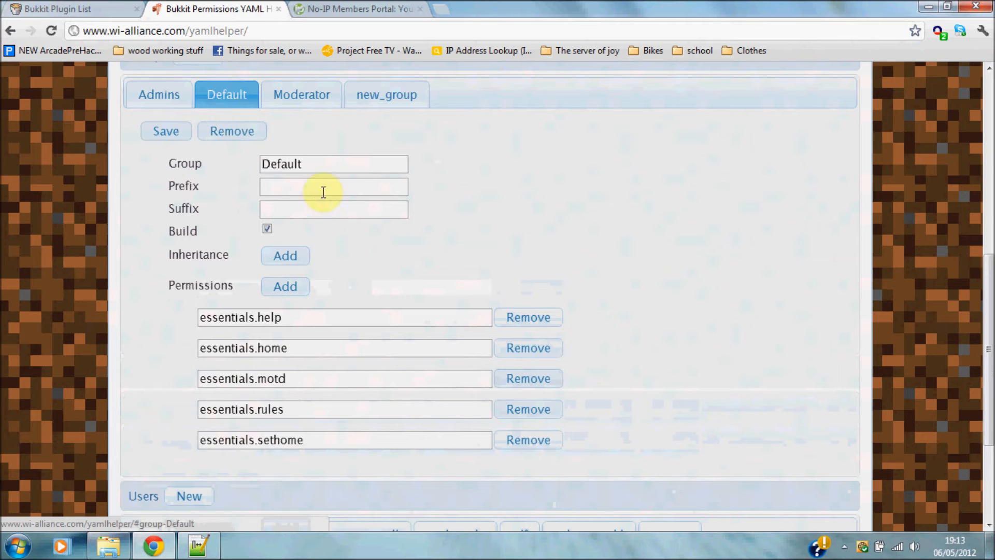
click(157, 98)
click(164, 125)
Review the Default and Moderator groups and remove the sample webmaster user.
click(220, 109)
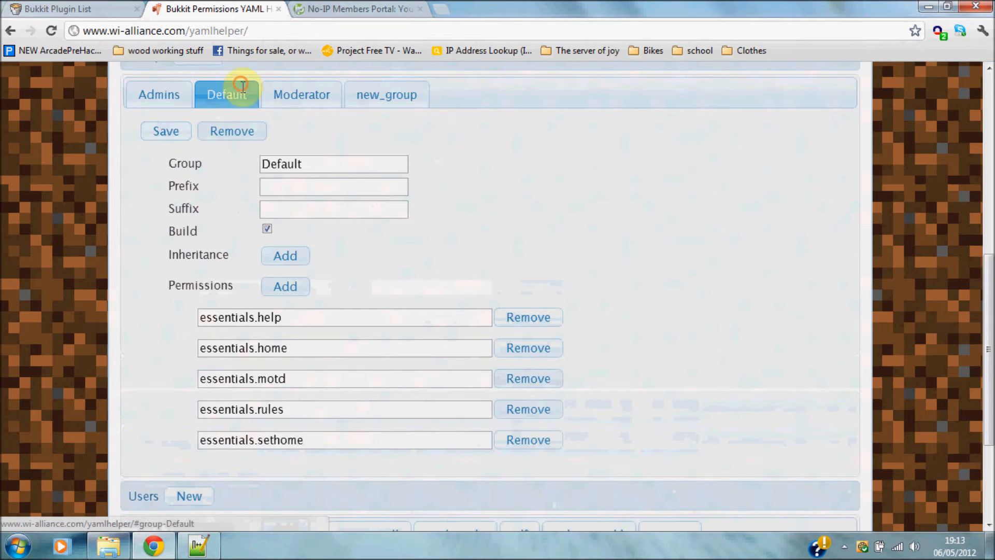
click(304, 100)
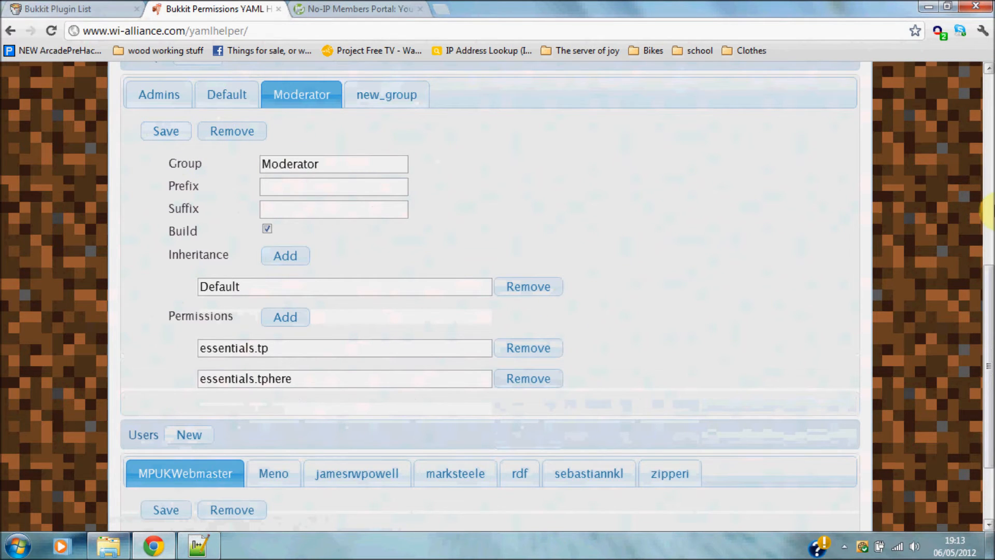
drag(989, 389, 989, 441)
click(224, 401)
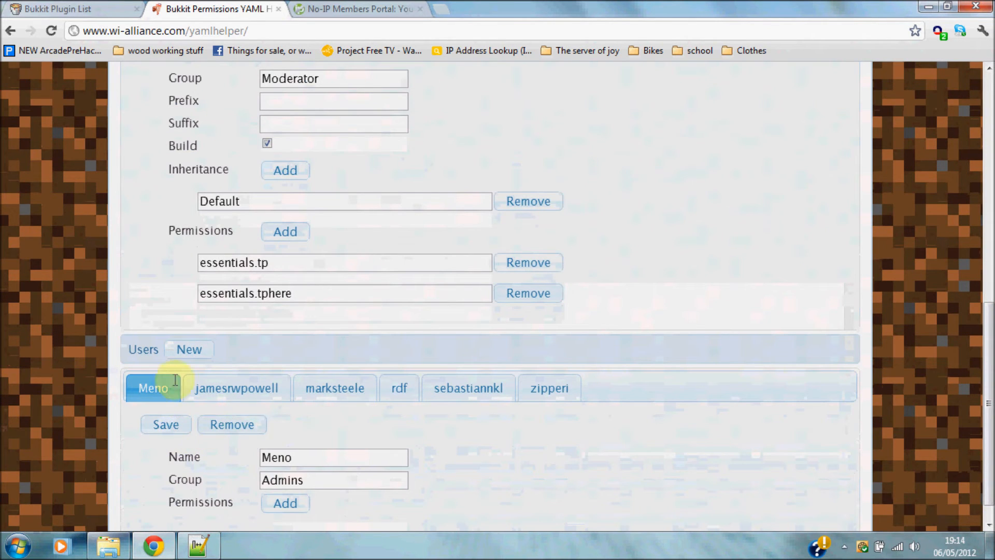
scroll(193, 349, up, 3)
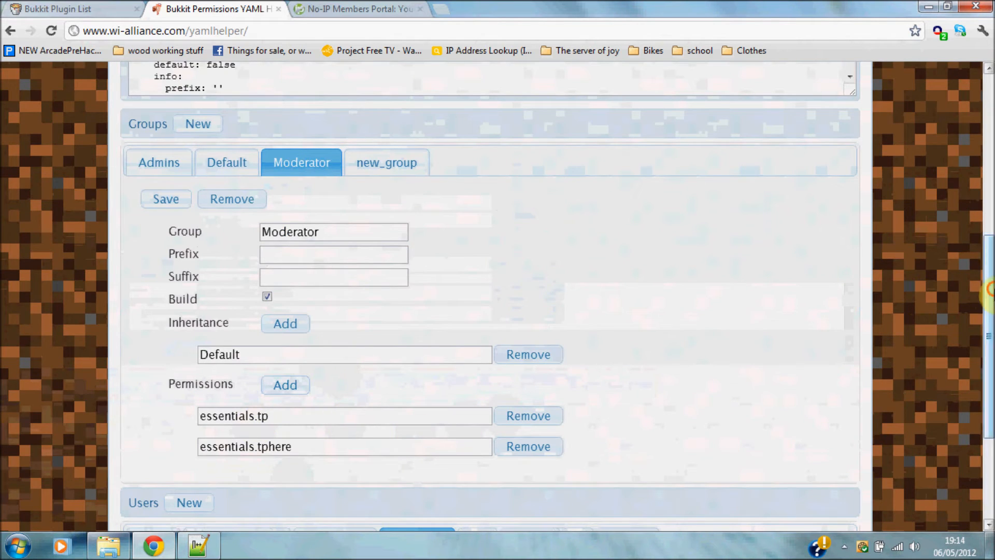
scroll(394, 407, down, 3)
Rename new_user to the player's own username, assign group Admin, and save the user.
double_click(334, 431)
key(BackSpace)
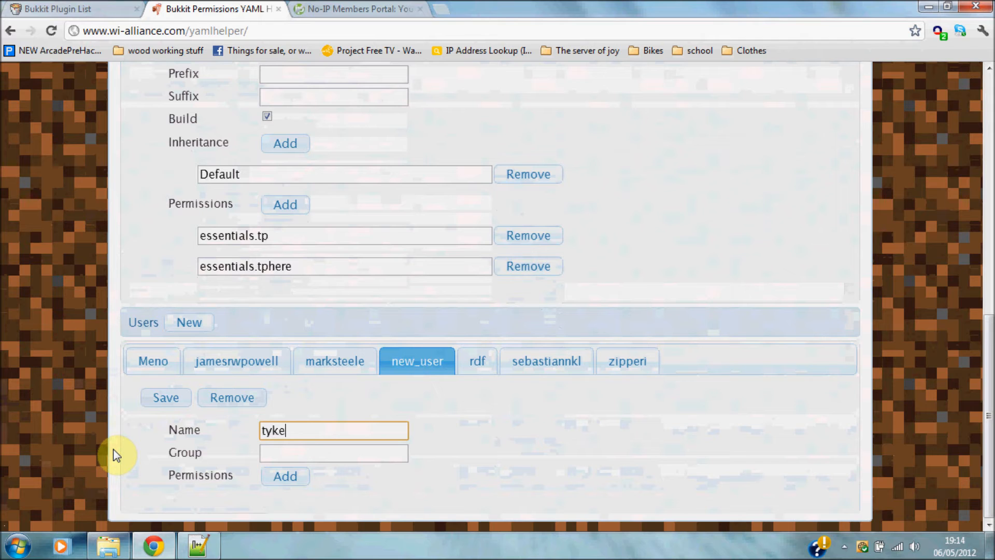
click(304, 453)
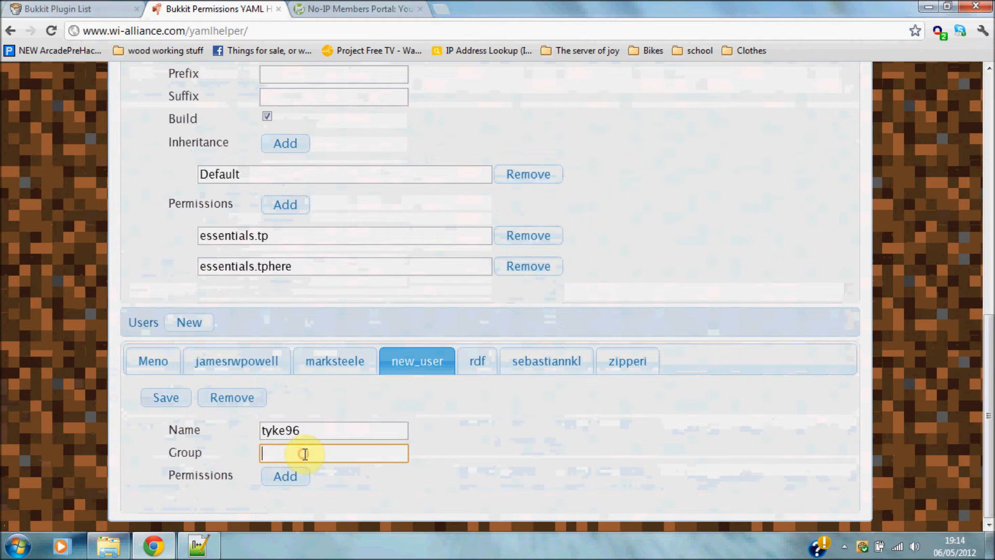
click(178, 402)
drag(989, 370, 989, 148)
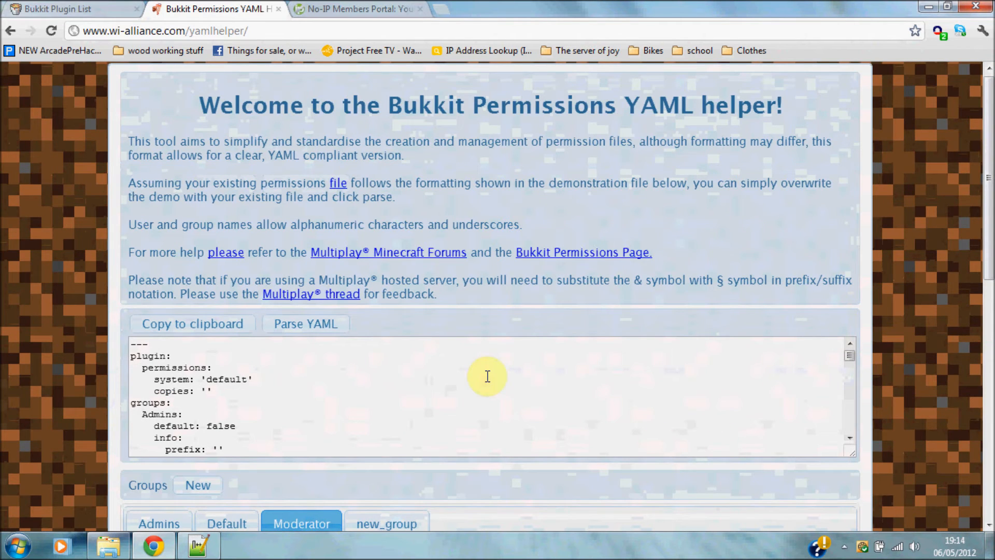
Replace permissions.yml's contents with the YAML generated by the helper.
drag(133, 344, 281, 486)
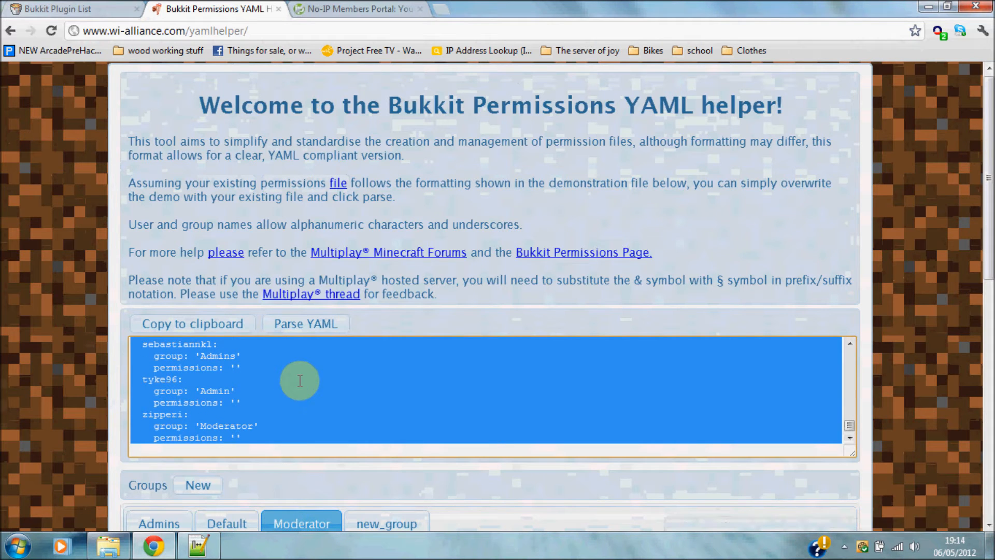
click(199, 546)
key(ctrl+a)
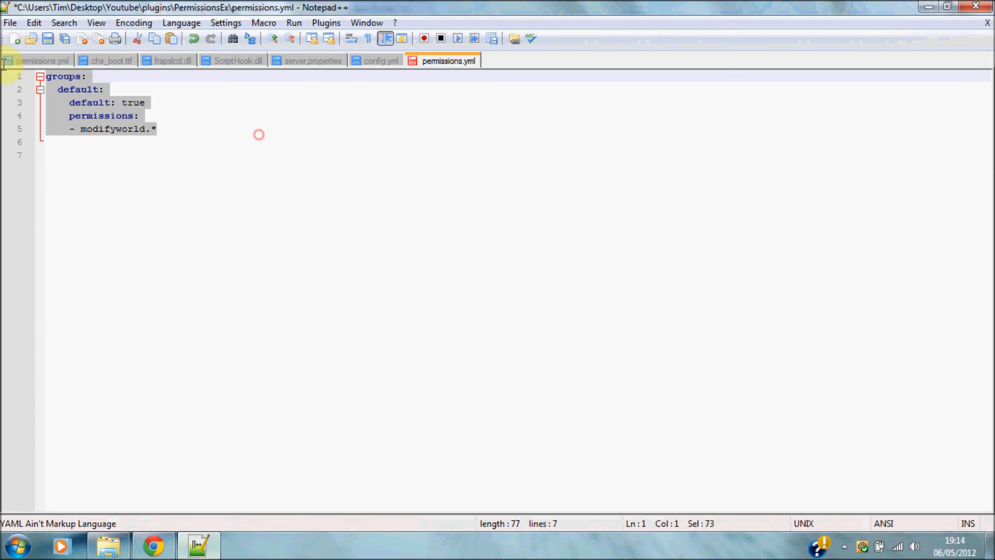
key(Delete)
key(ctrl+v)
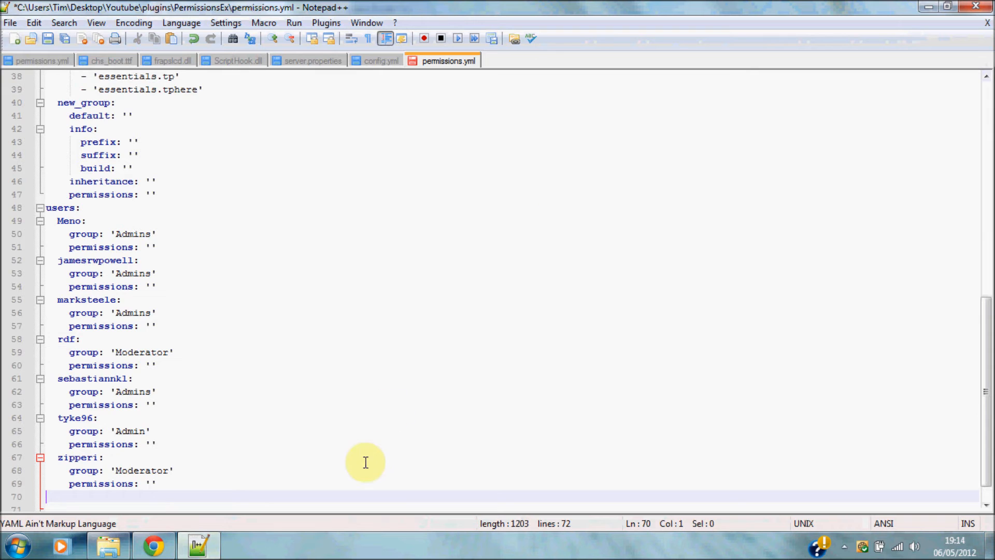
Delete the sample user entries, leaving the new admin user with group Admin.
drag(58, 220, 170, 402)
key(Delete)
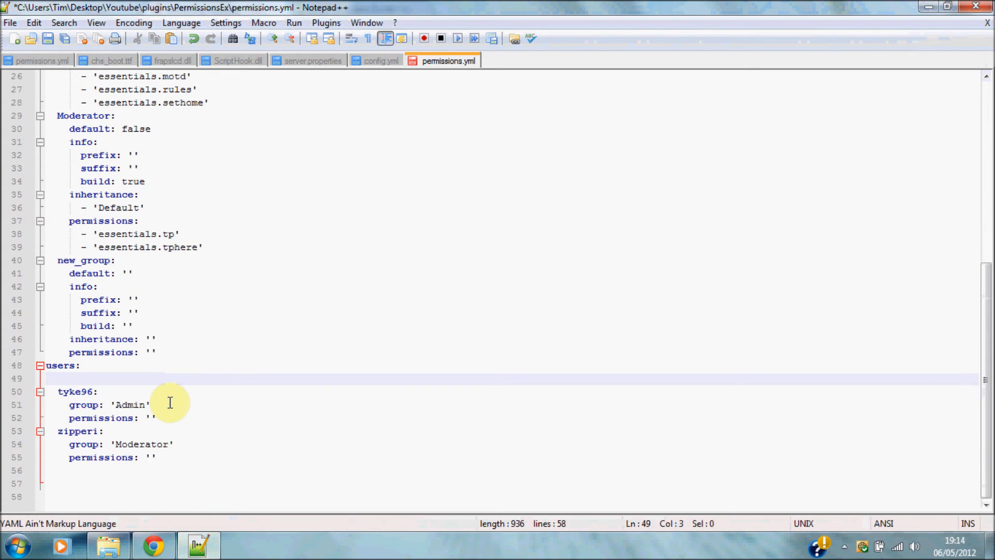
key(Delete)
drag(190, 470, 53, 432)
key(Delete)
key(BackSpace)
key(BackSpace)
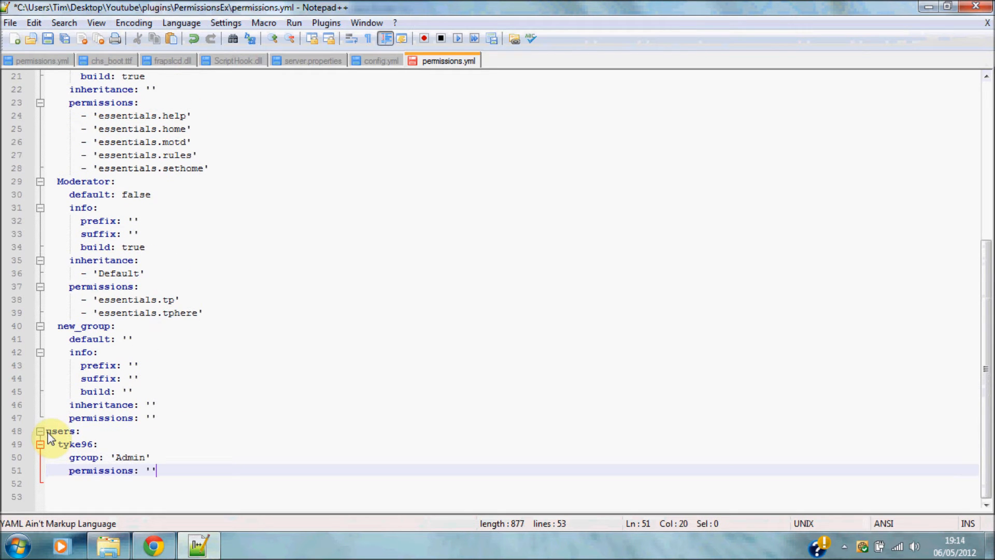
drag(111, 457, 284, 455)
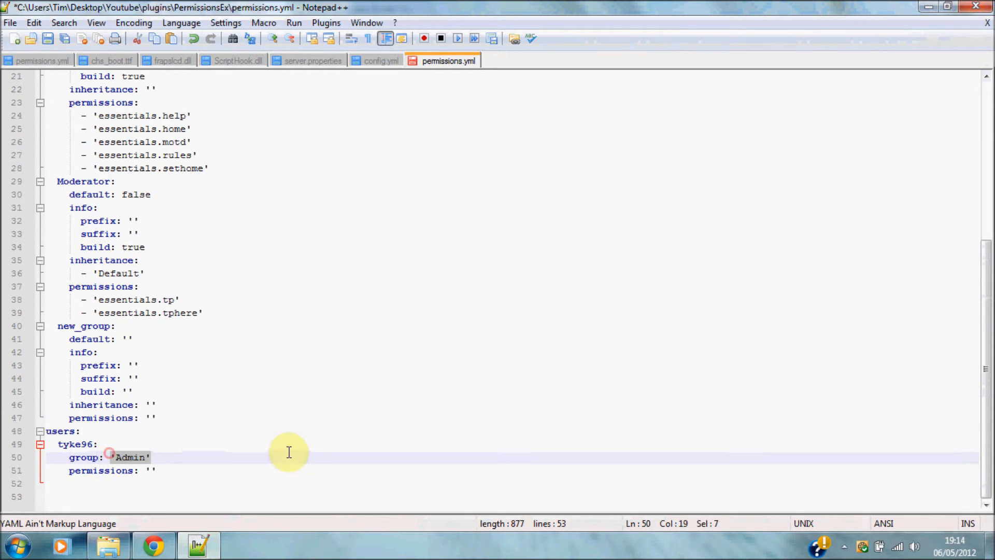
click(432, 388)
Check the Admins group's default, prefix and suffix lines in the pasted YAML.
drag(984, 358, 984, 118)
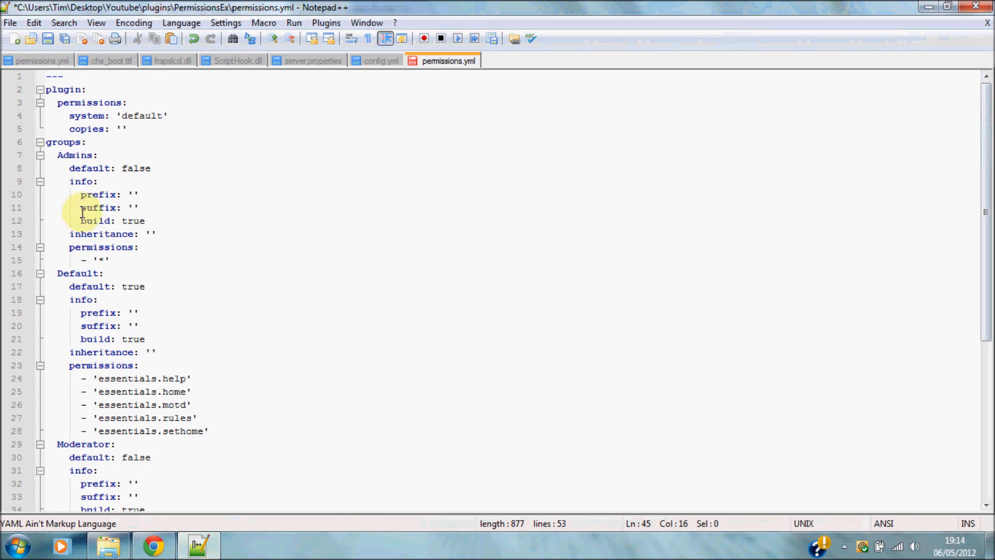
drag(86, 254, 124, 256)
click(291, 206)
click(987, 185)
mouse_move(987, 184)
mouse_down()
mouse_move(989, 233)
mouse_move(989, 183)
mouse_up()
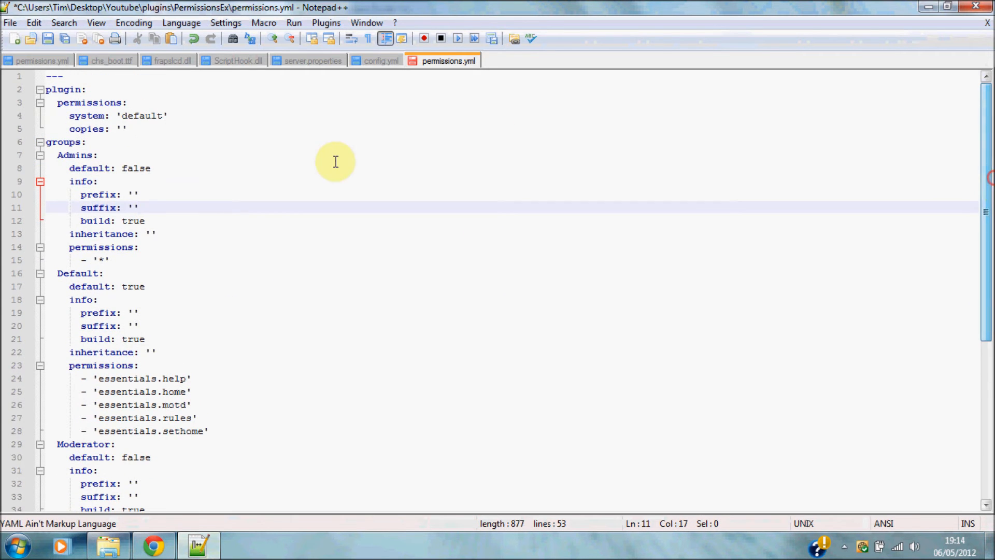
click(97, 174)
click(300, 197)
drag(984, 202, 988, 273)
drag(64, 183, 188, 179)
click(178, 184)
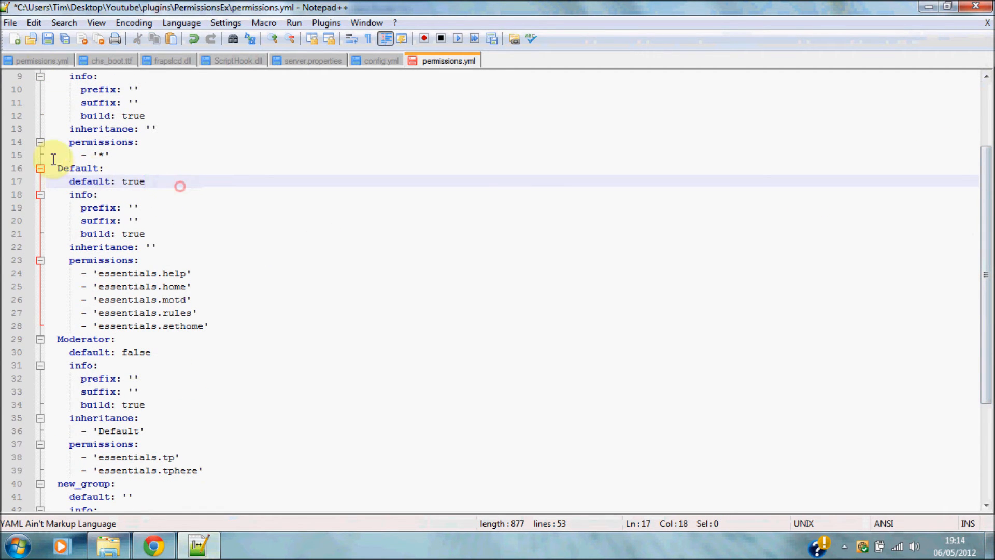
Review the Default group's permissions, including essentials.sethome, and the Moderator group block.
drag(56, 167, 236, 332)
click(273, 220)
drag(985, 184, 943, 266)
drag(93, 115, 216, 178)
click(244, 176)
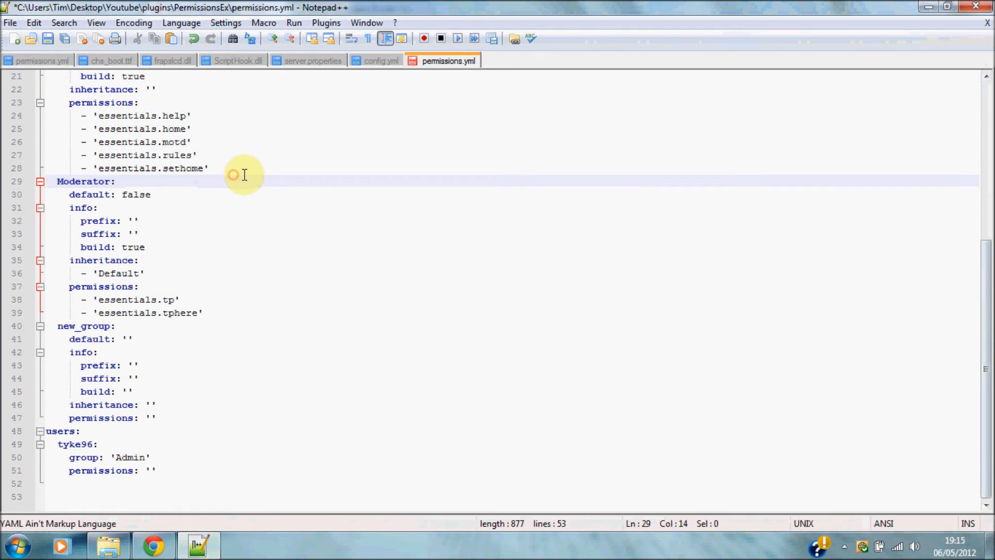
click(247, 174)
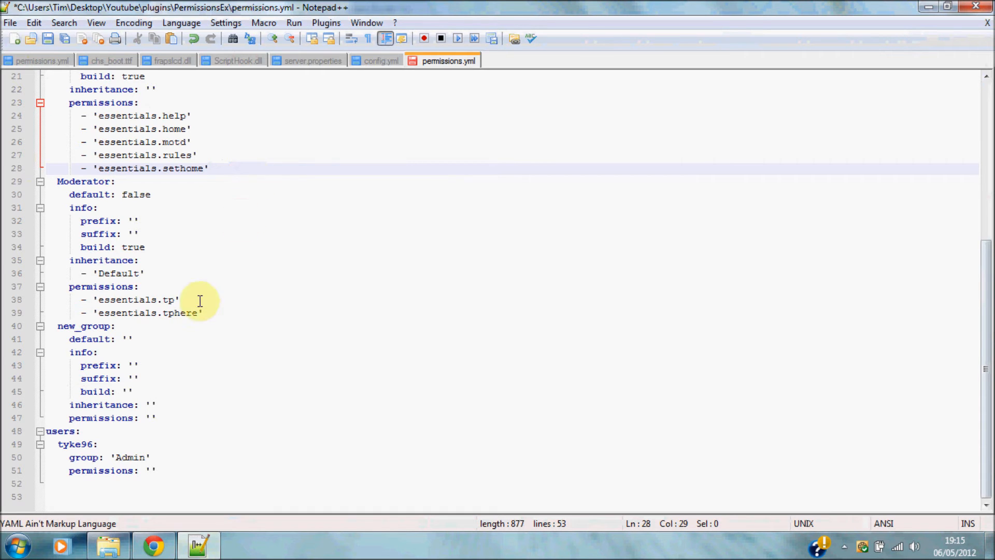
drag(57, 181, 257, 313)
click(332, 276)
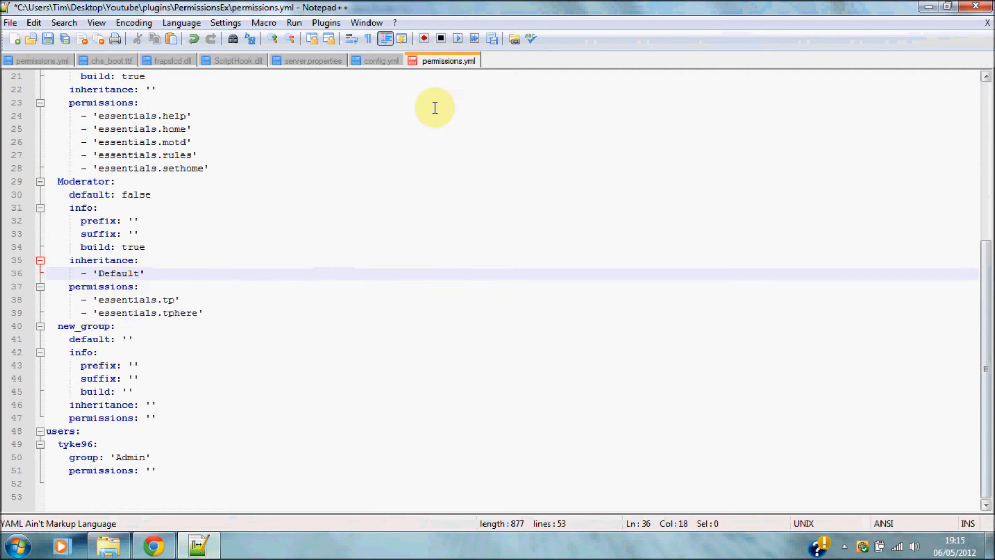
Delete the unused new_group block and save permissions.yml.
drag(49, 327, 179, 421)
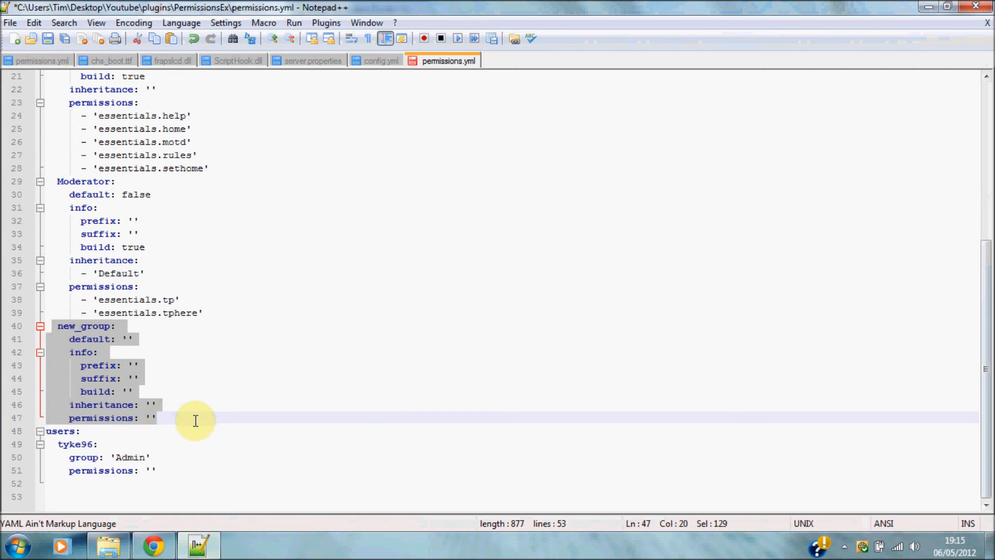
key(Delete)
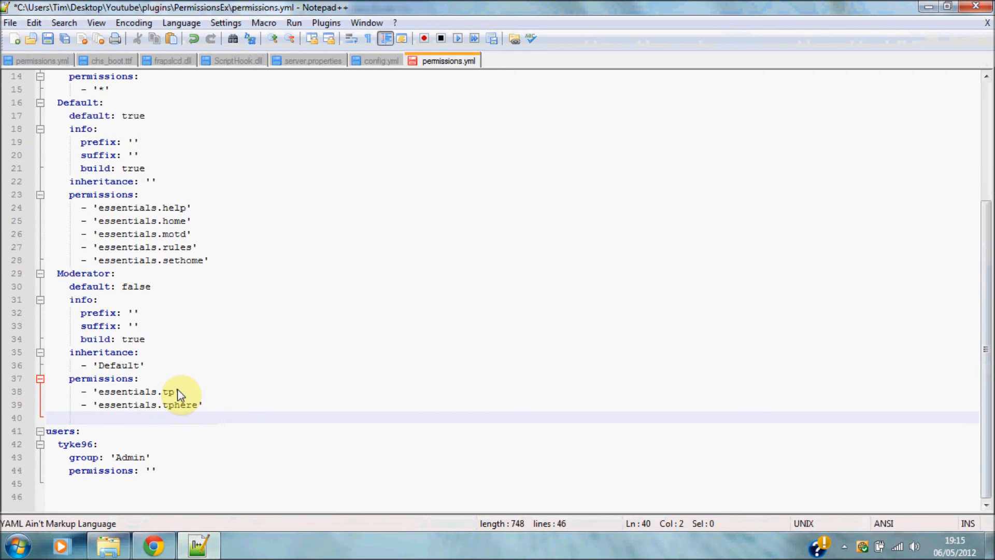
key(BackSpace)
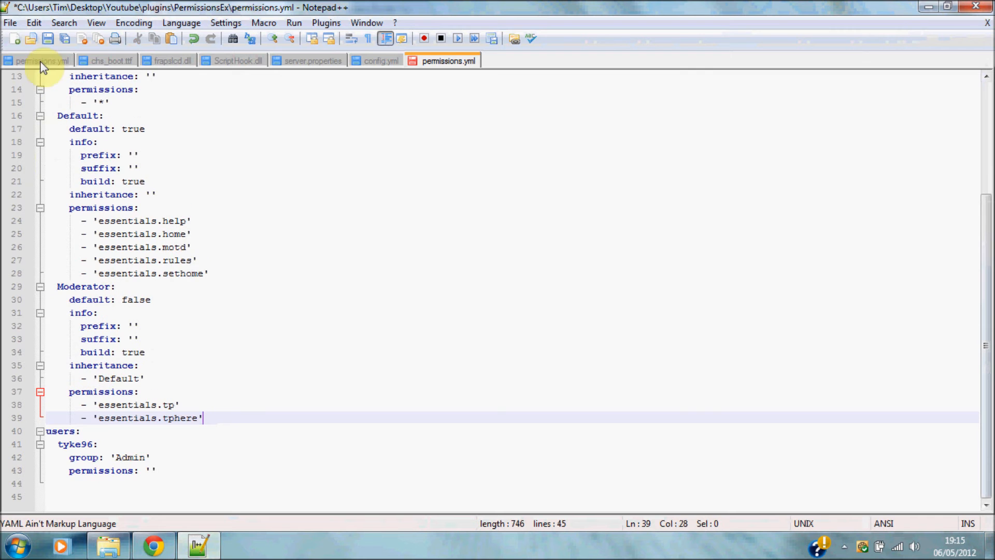
click(48, 40)
Close Notepad++ and the YAML helper browser tab.
click(976, 6)
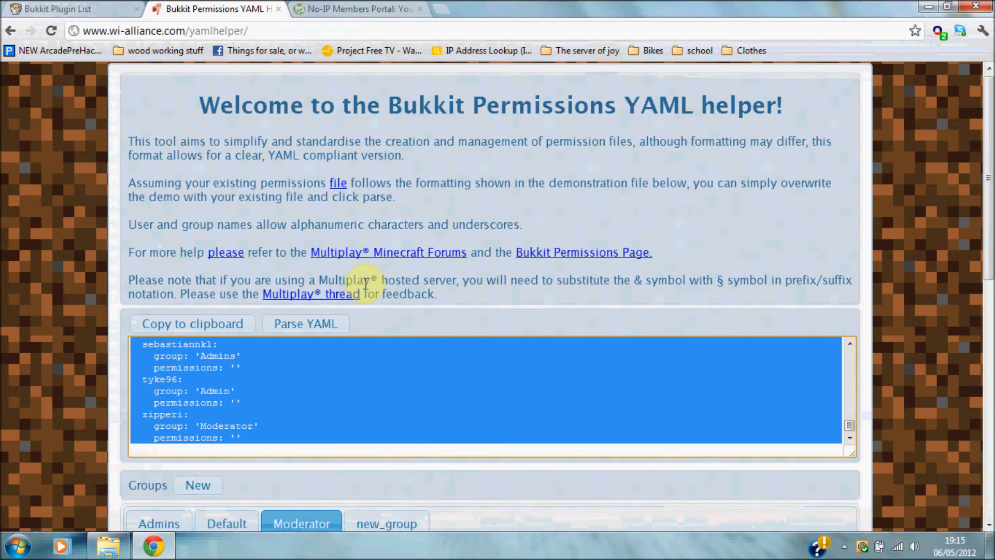
click(280, 9)
click(928, 6)
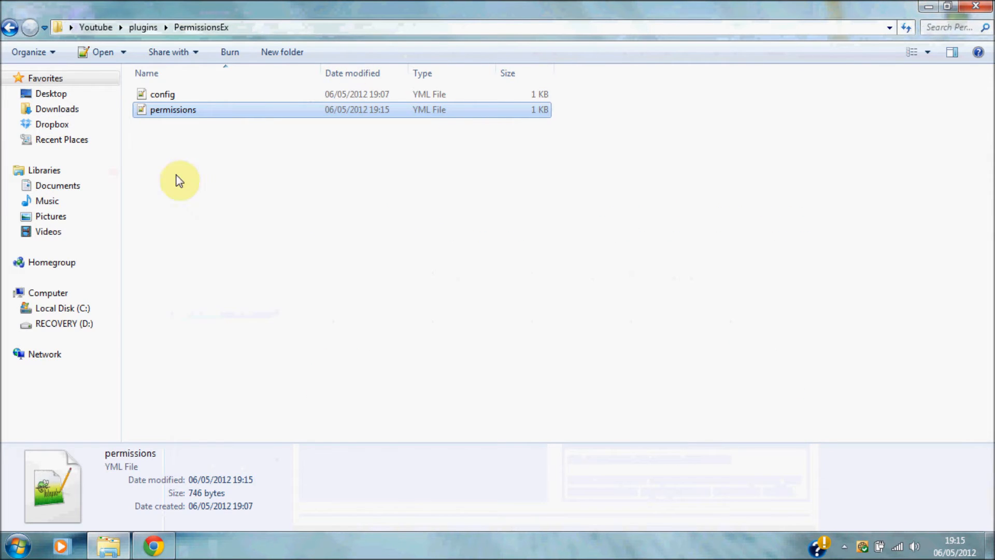
Start the server from the Youtube folder's start file, close Explorer, and launch Minecraft.
click(96, 27)
double_click(207, 294)
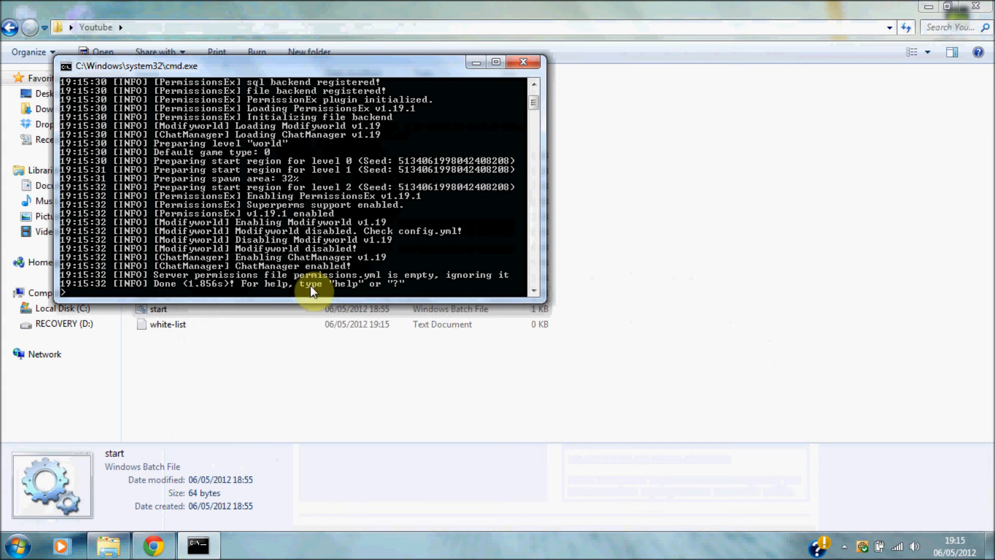
click(929, 6)
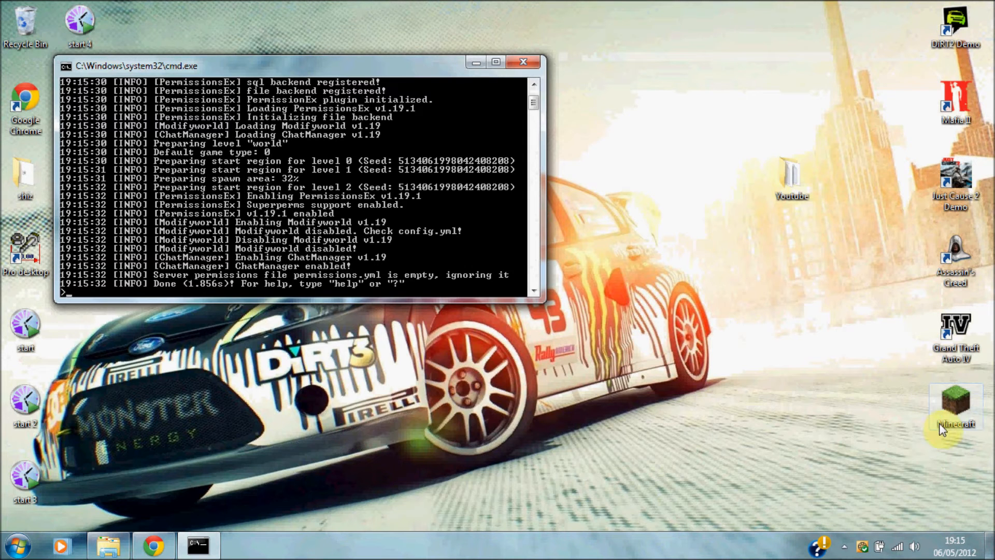
double_click(974, 413)
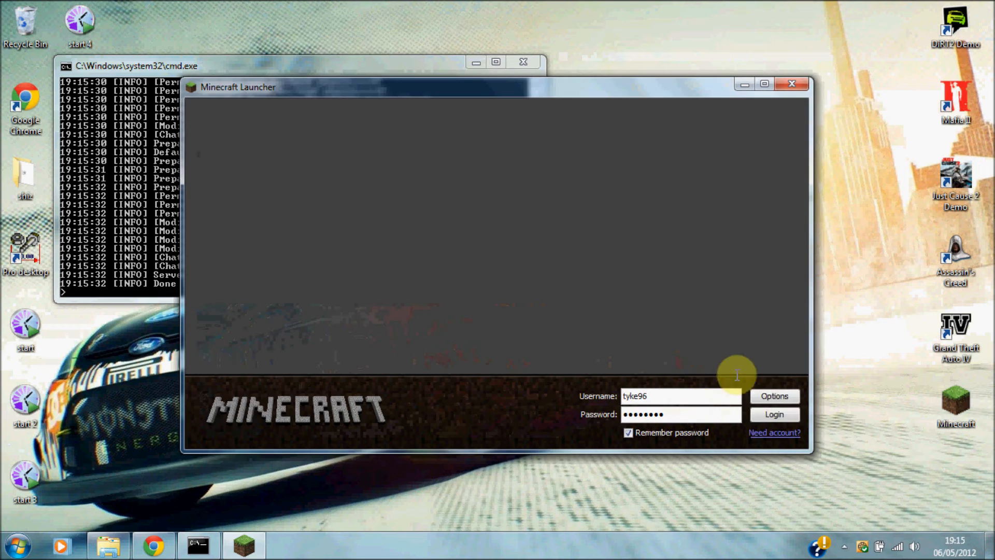
Log in to Minecraft, join the Youtbe multiplayer server, and maximize the game window.
click(776, 415)
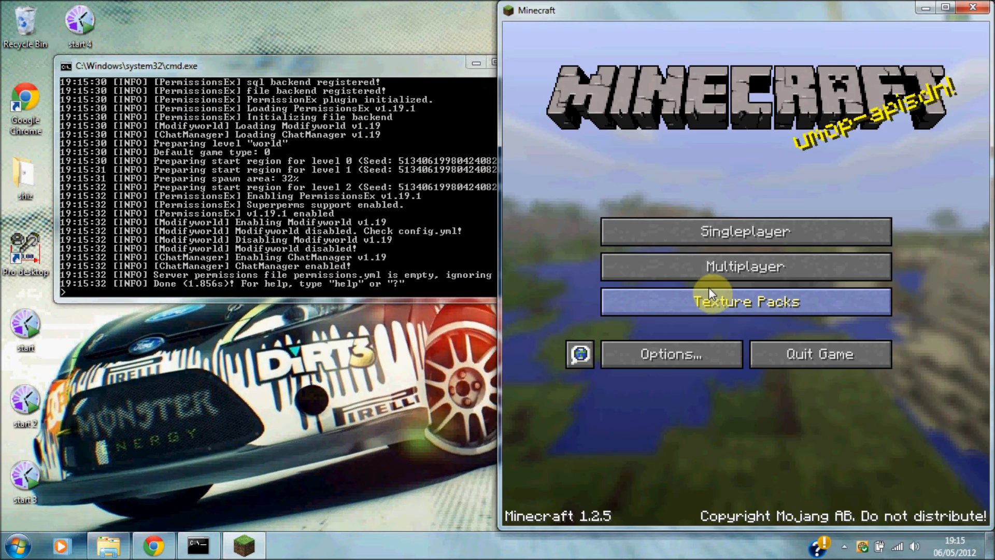
click(735, 236)
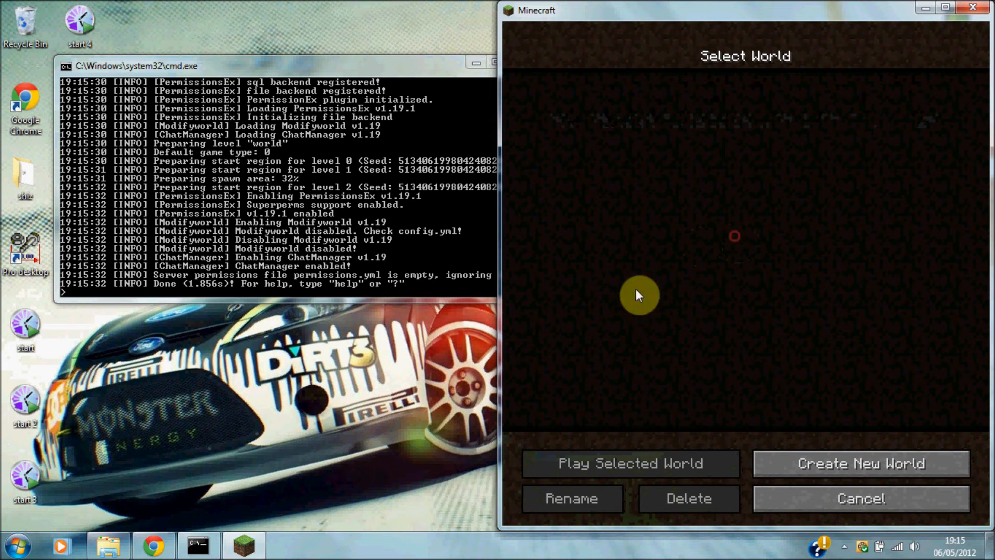
click(839, 506)
click(741, 270)
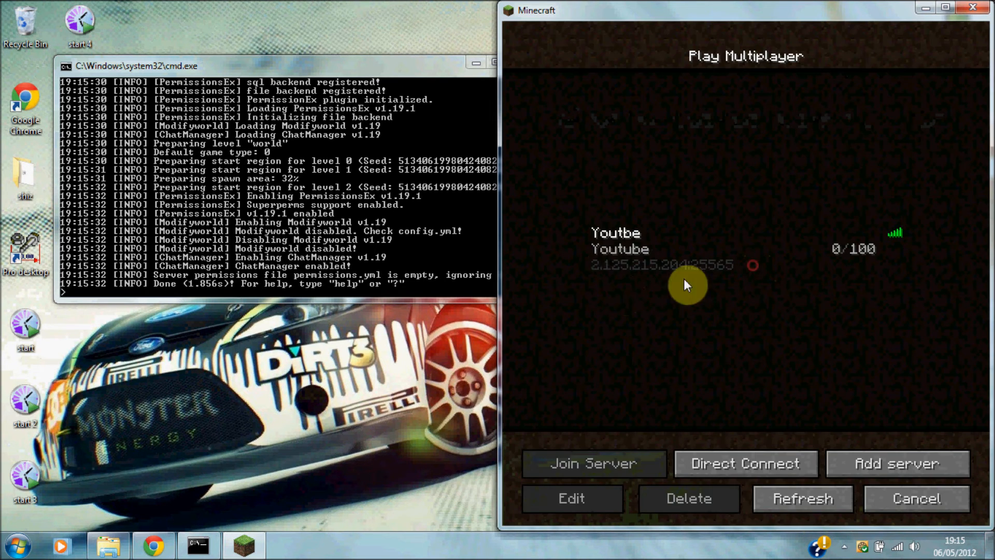
click(602, 244)
click(581, 469)
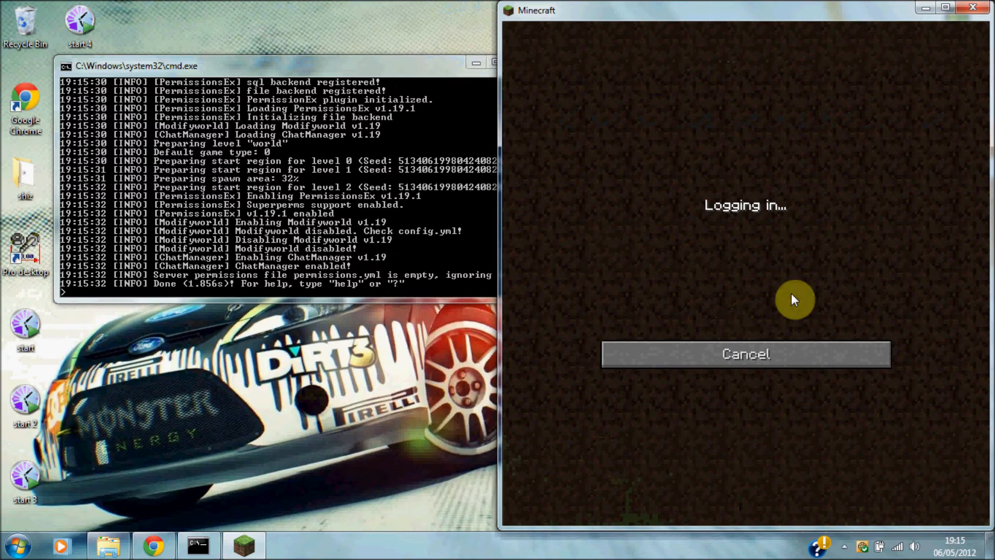
click(942, 11)
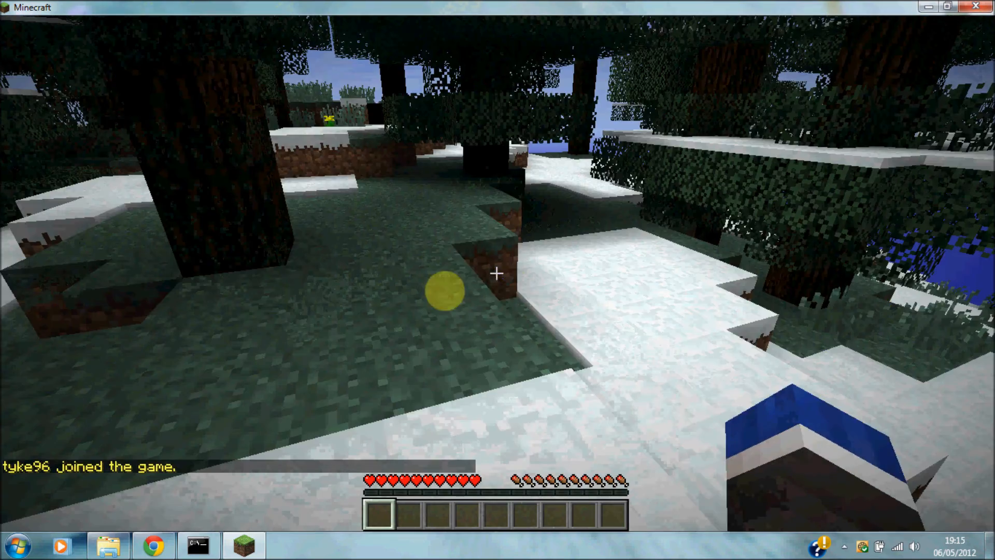
Run /plugins and /pex to list the three plugins and PermissionsEx version 1.19.1.
key(w)
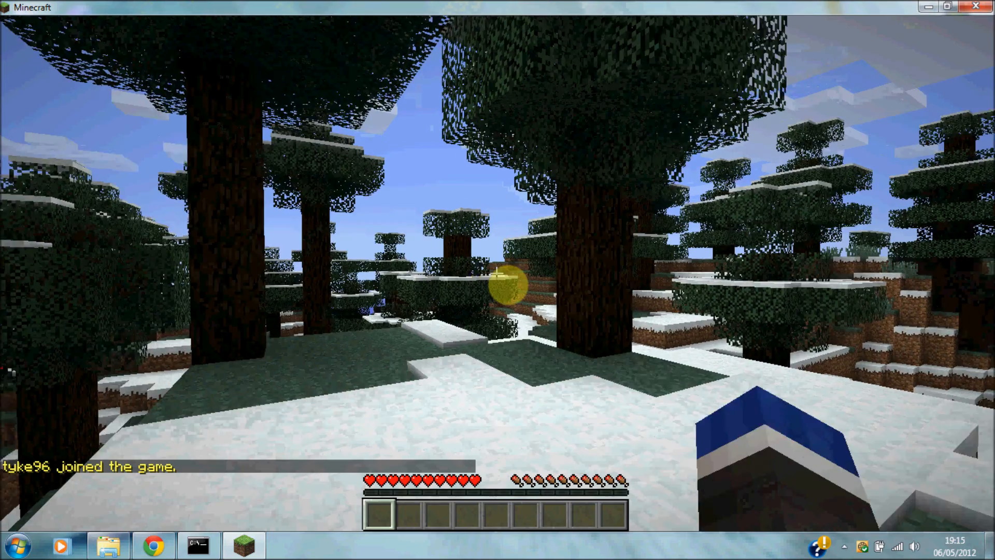
key(slash)
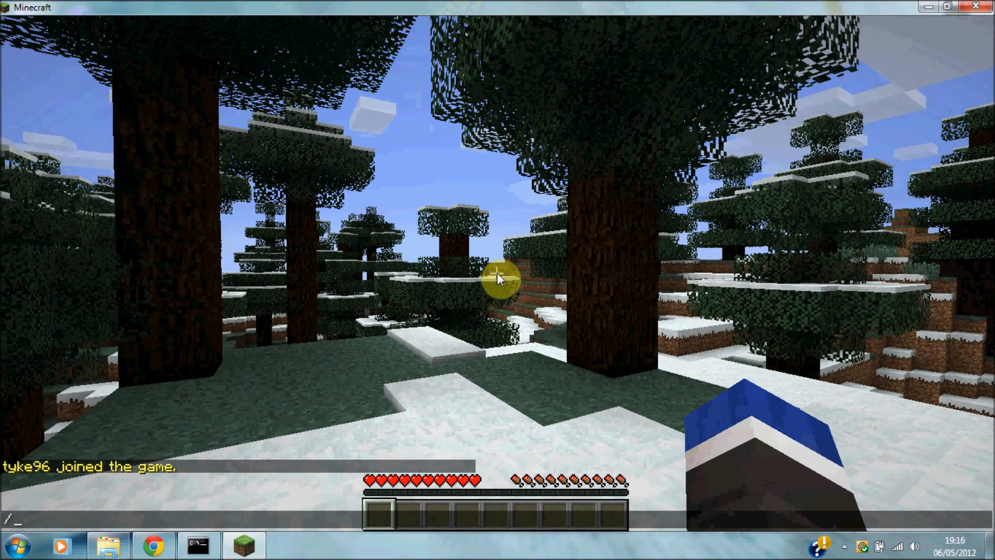
text(plugins)
key(Return)
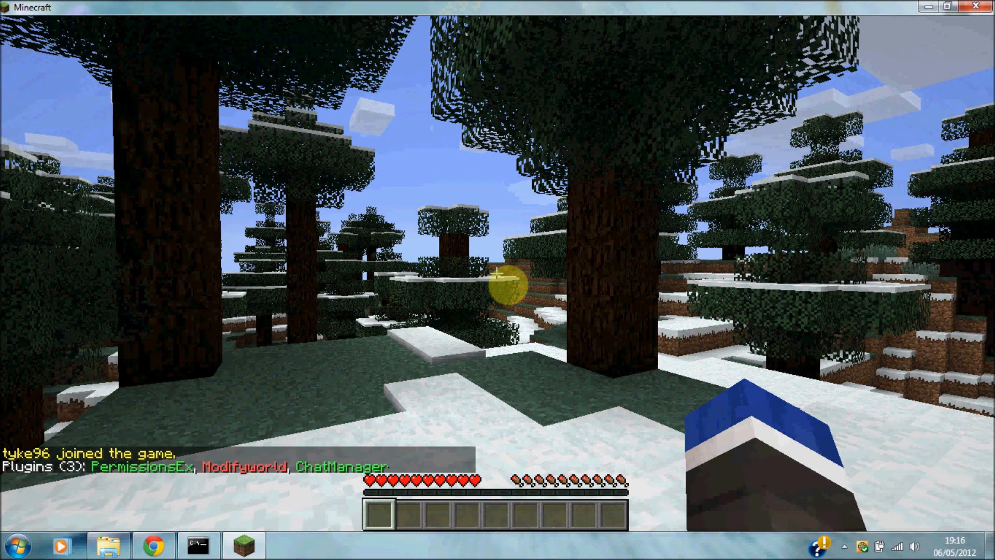
key(t)
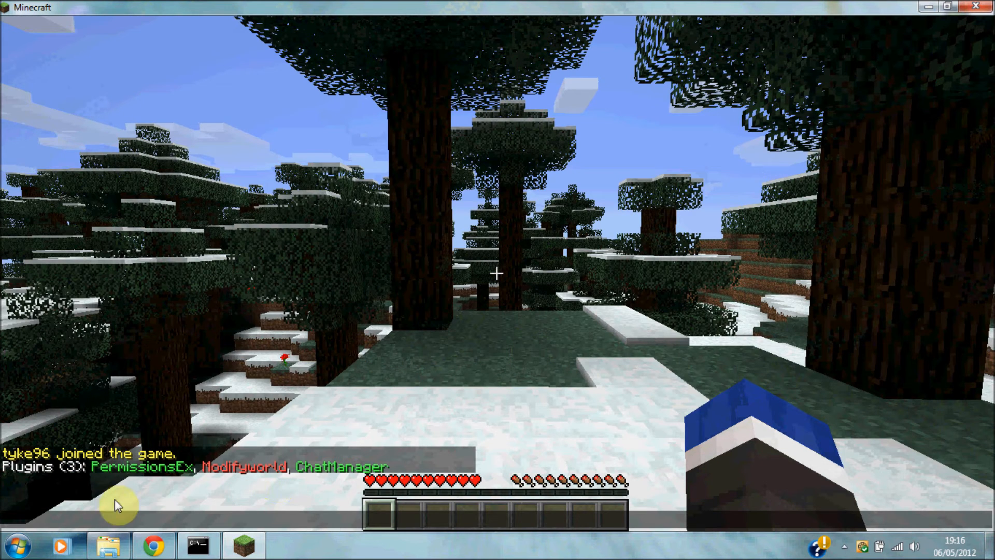
text(/pex)
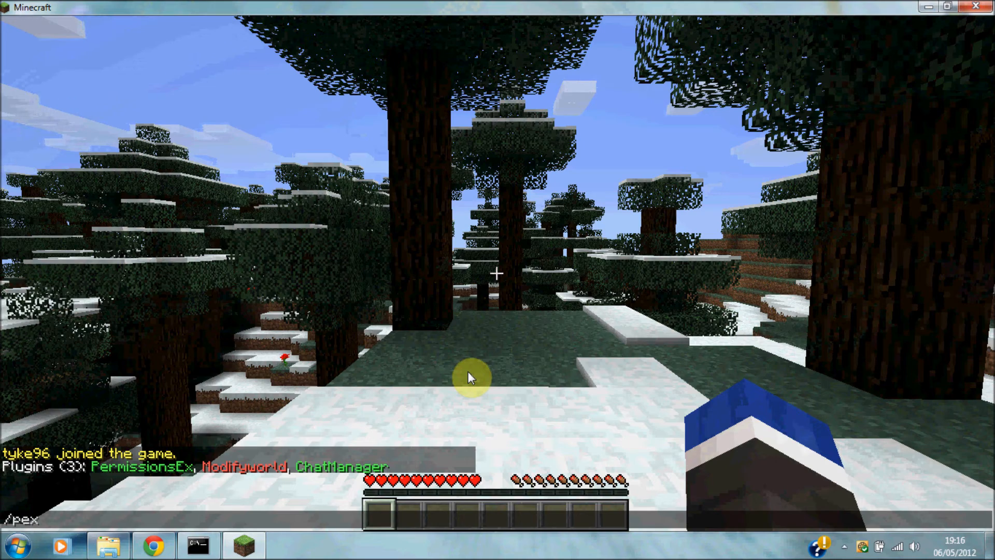
key(Return)
Try /pex he, which returns a syntax error, then begin typing /pex group Admins prefix.
key(t)
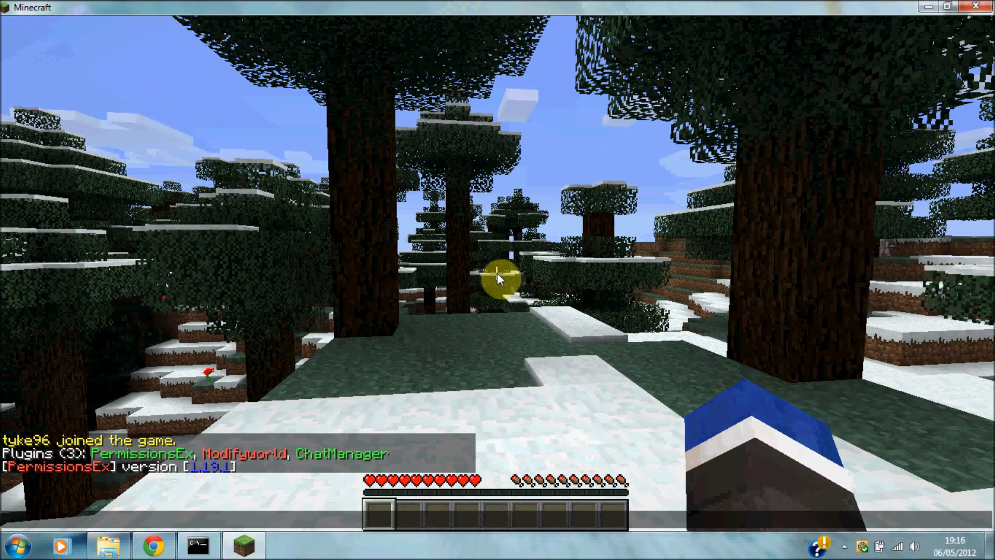
text(/pex he)
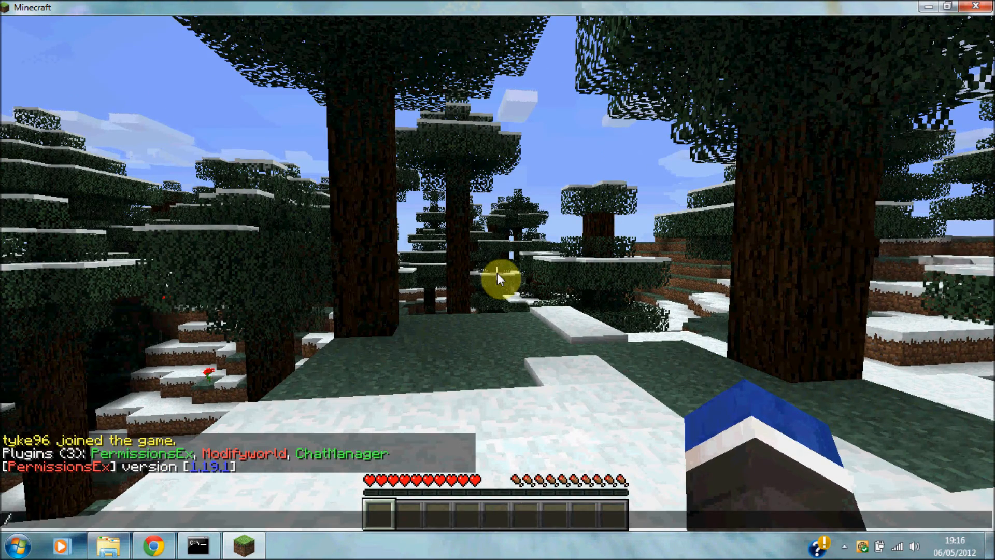
key(Return)
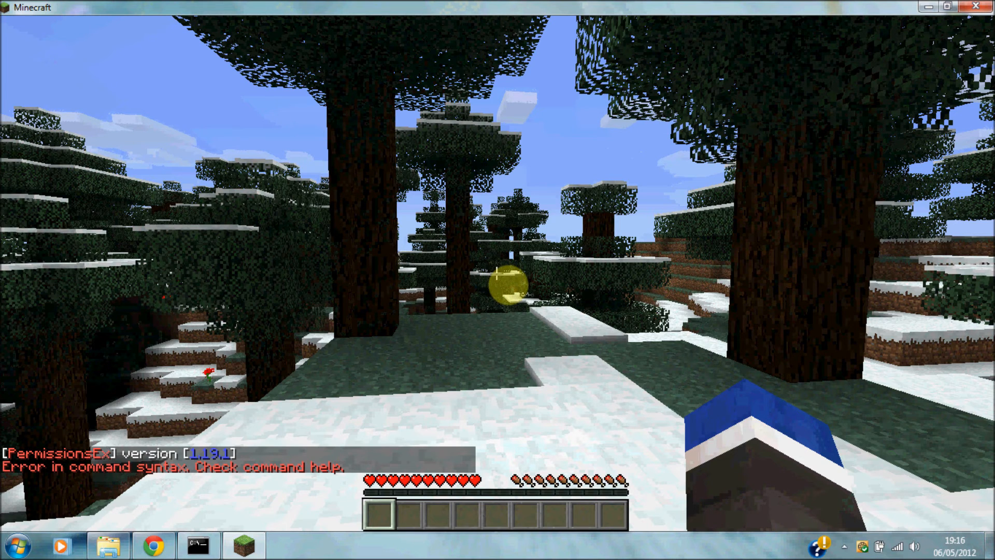
key(t)
text(/)
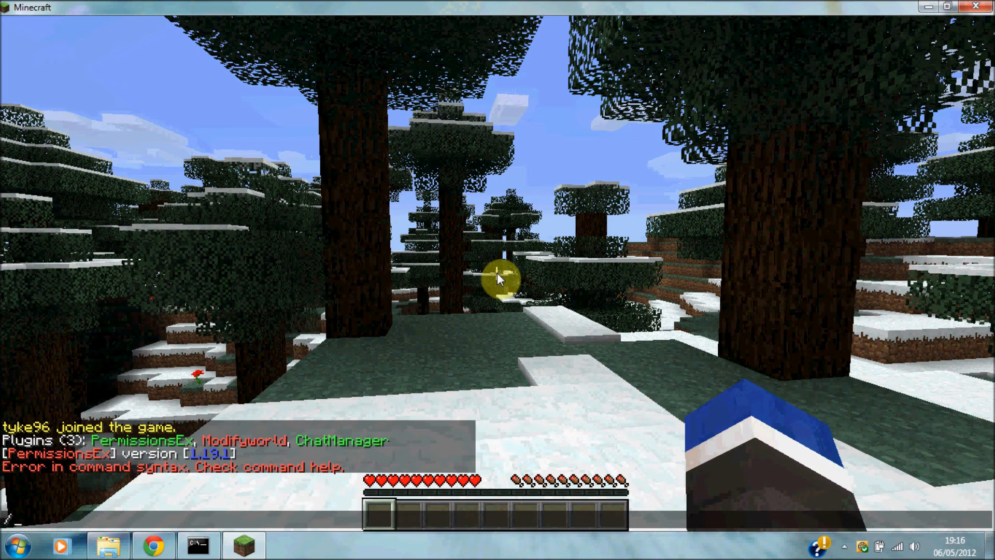
text(pex group)
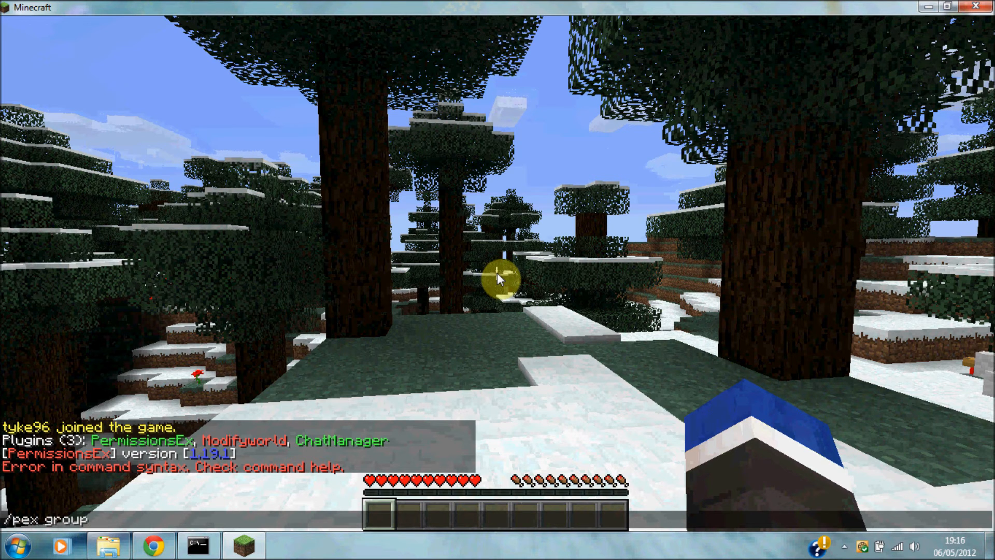
text( Admins)
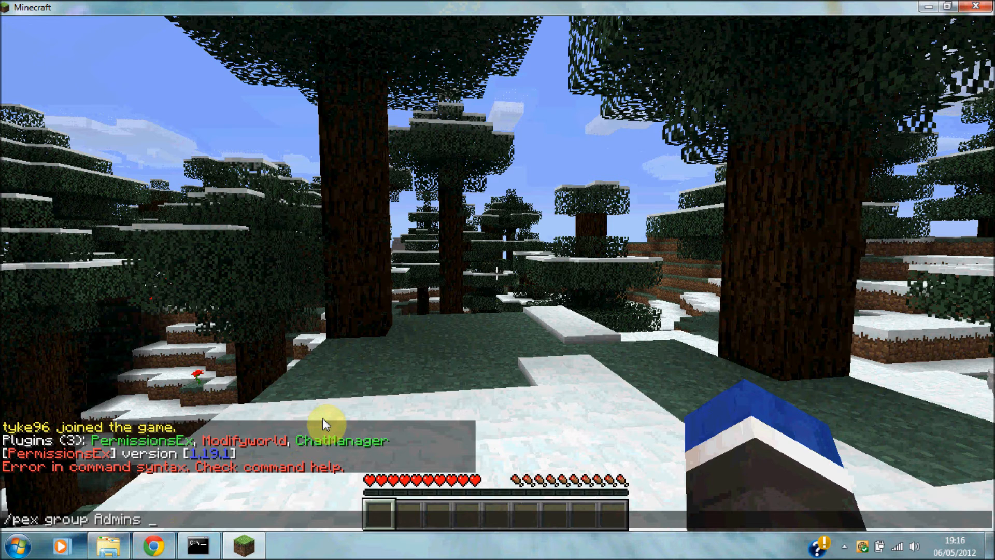
text( prefix)
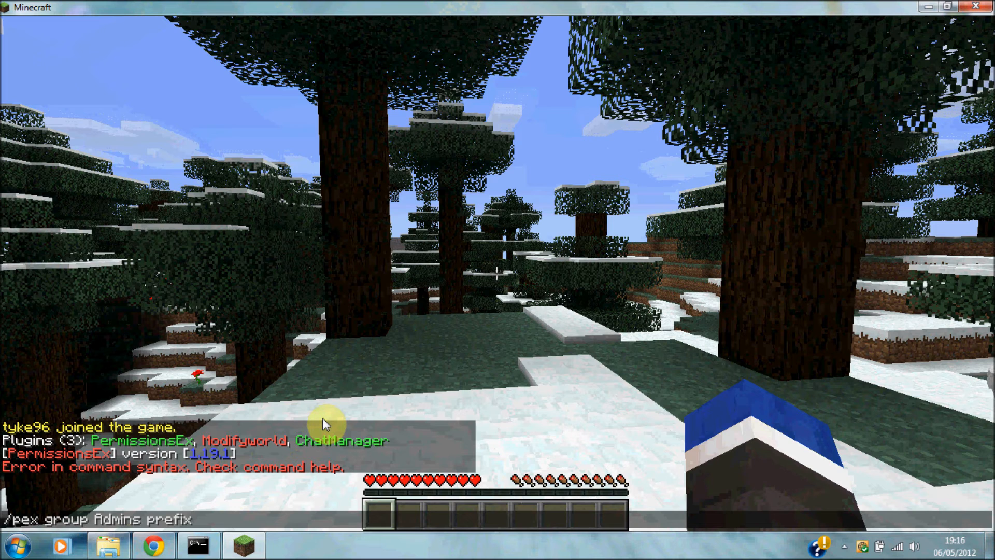
text( ")
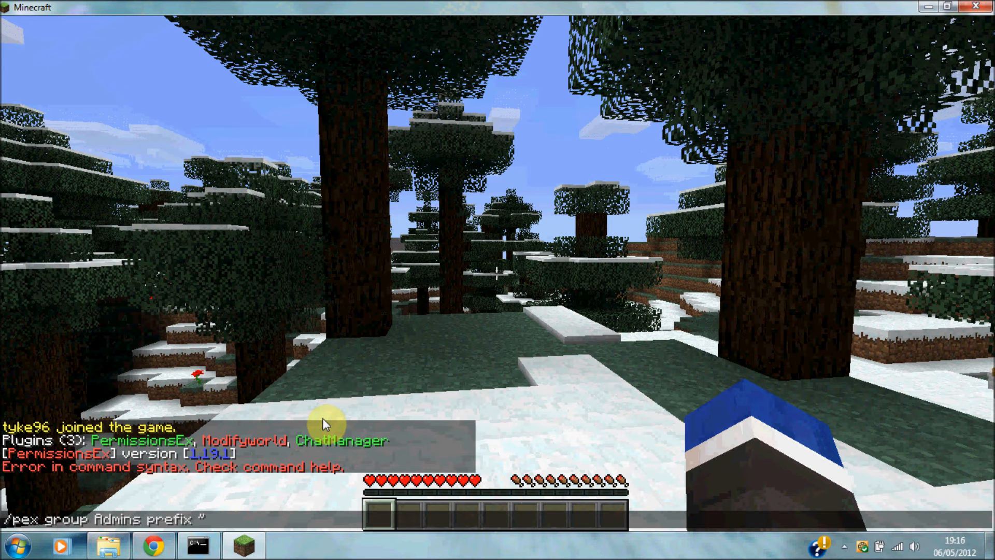
Complete and send the Admins group prefix as "&c(Admins)&f".
text(&c)
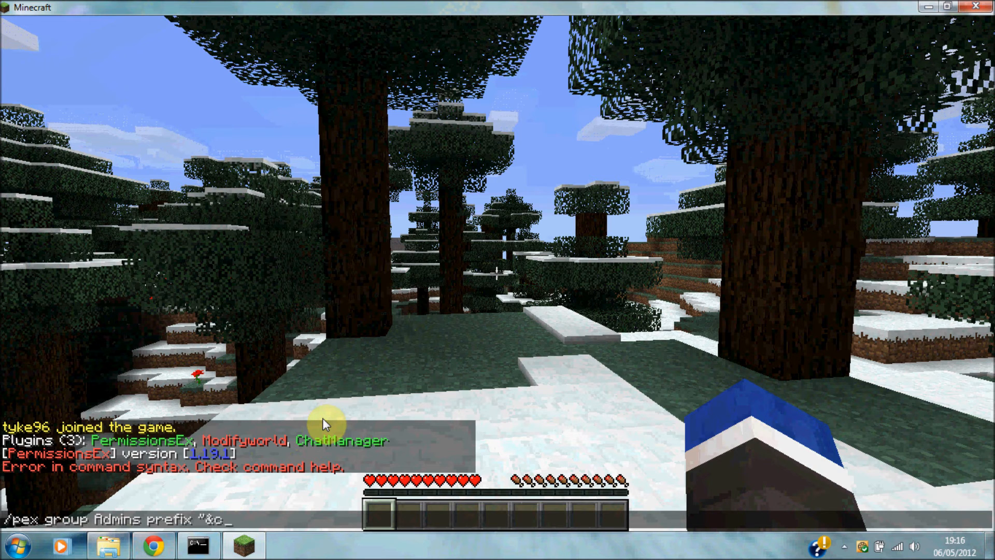
text(C)
key(BackSpace)
text(Adm)
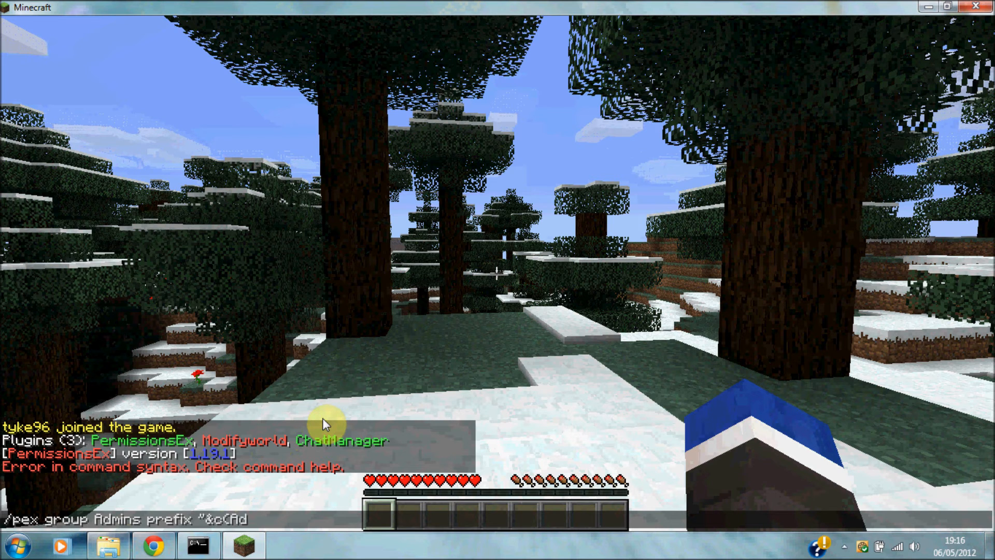
text(ins)
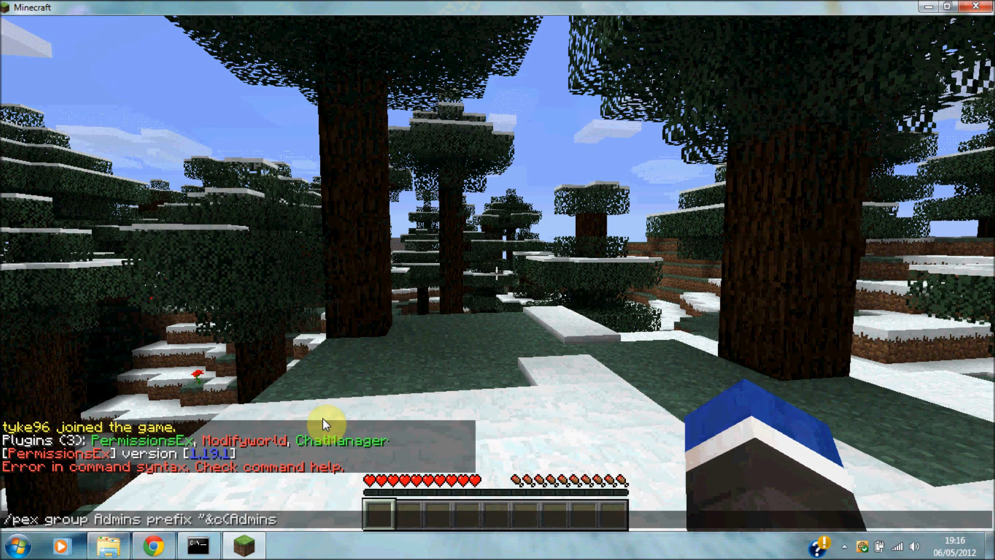
text()&f)
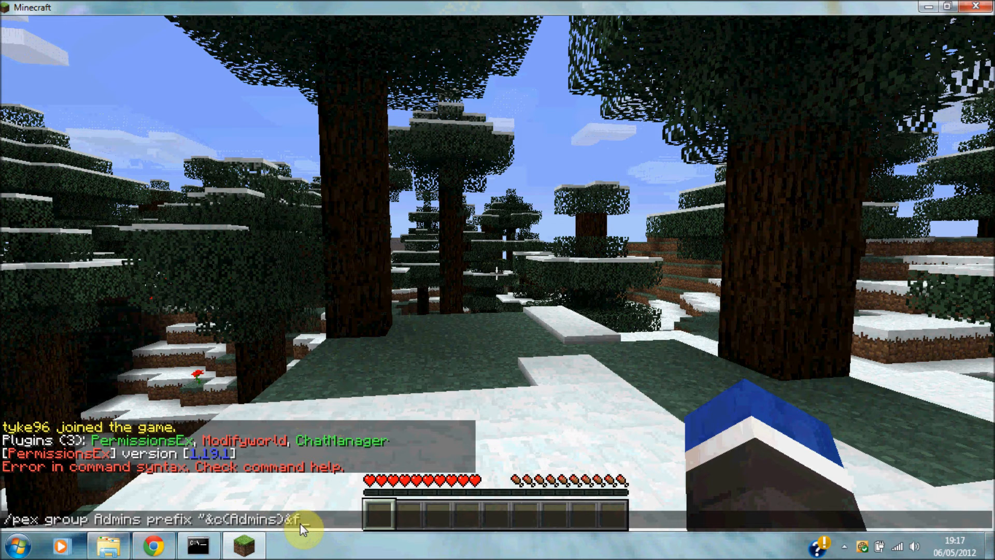
text())
key(Return)
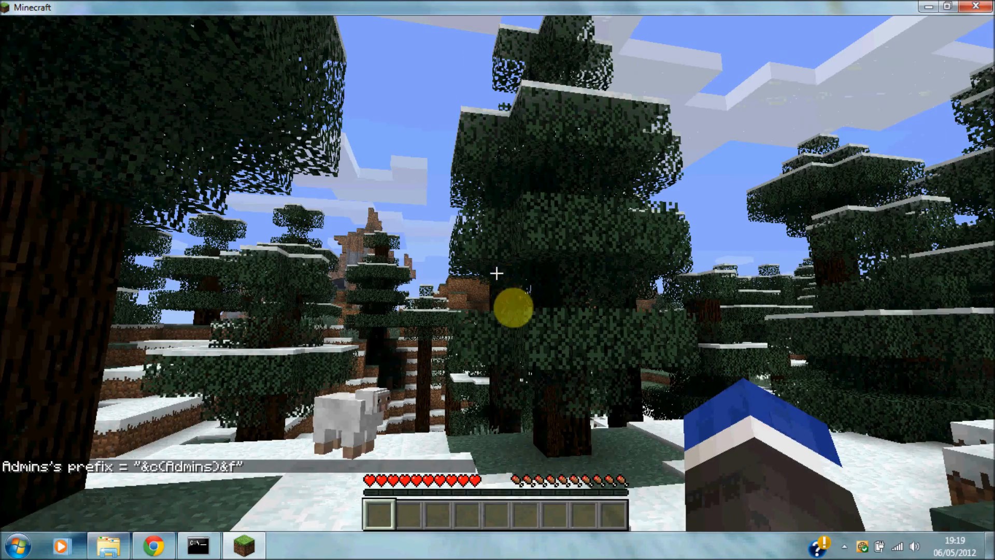
Send 'hello' in chat to confirm the red (Admins) prefix before the player's name.
text(the)
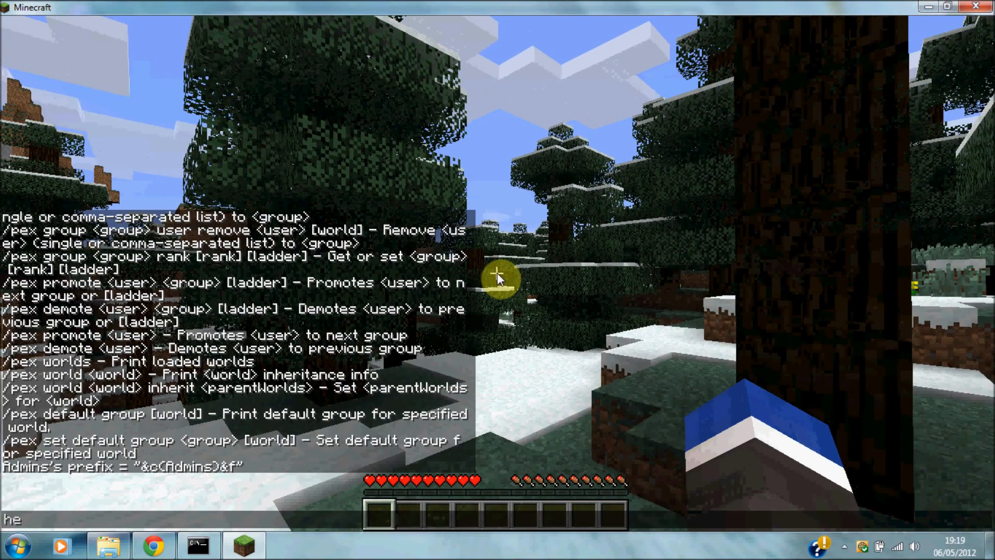
text(llo)
key(Return)
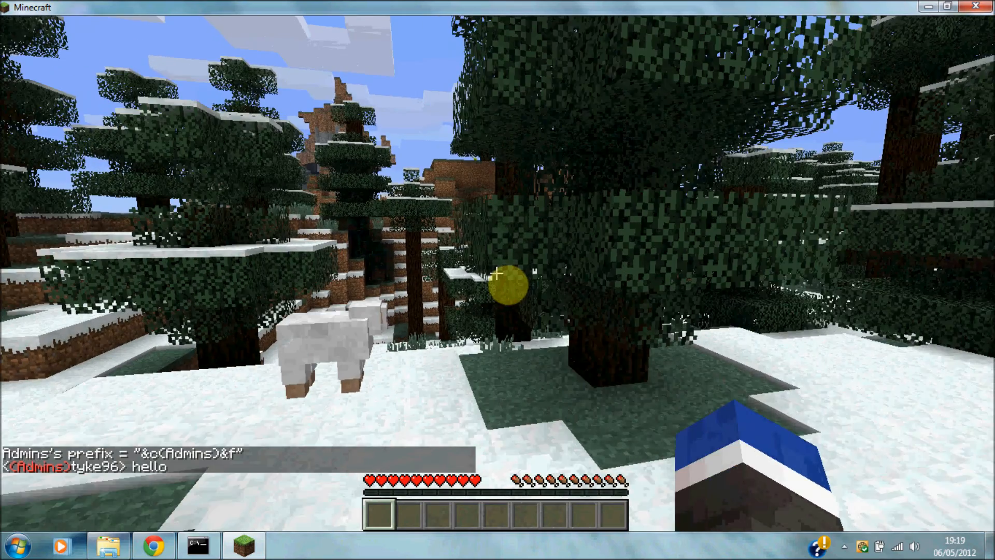
key(e)
key(e)
key(t)
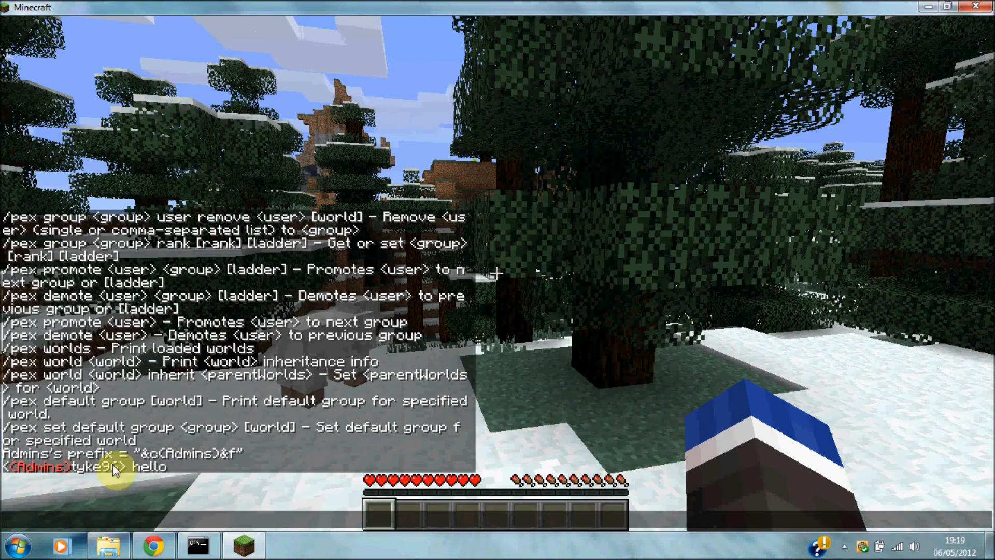
key(Escape)
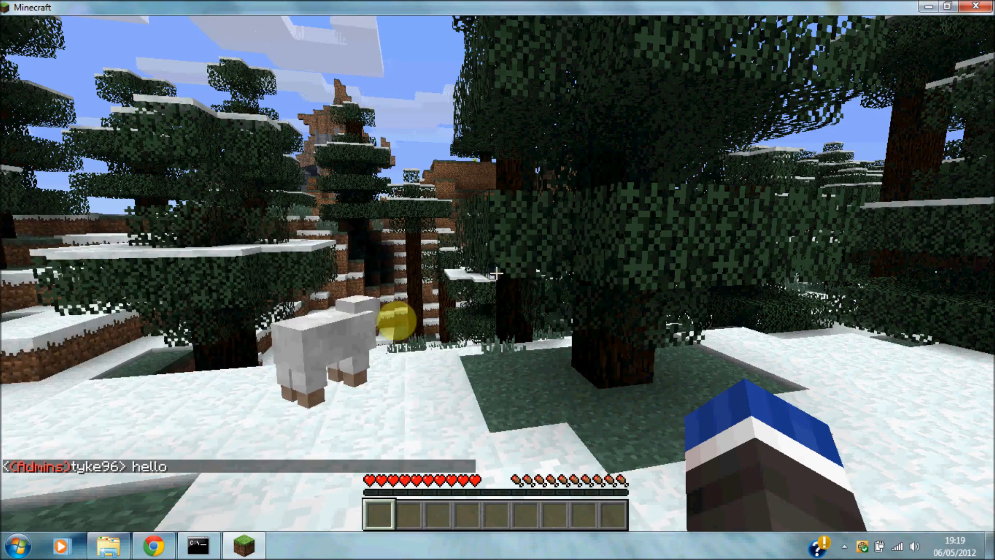
key(w)
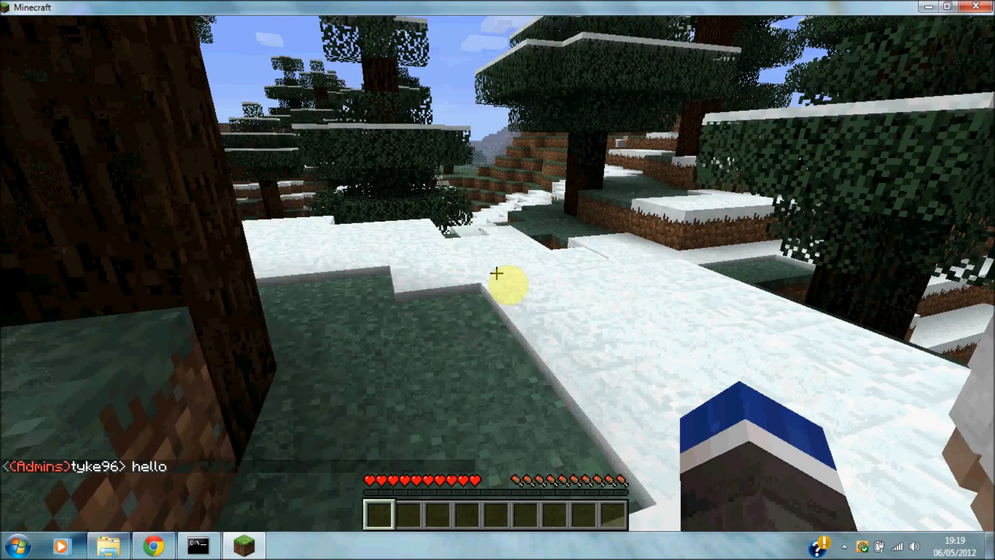
key(w)
key(w)
key(w)
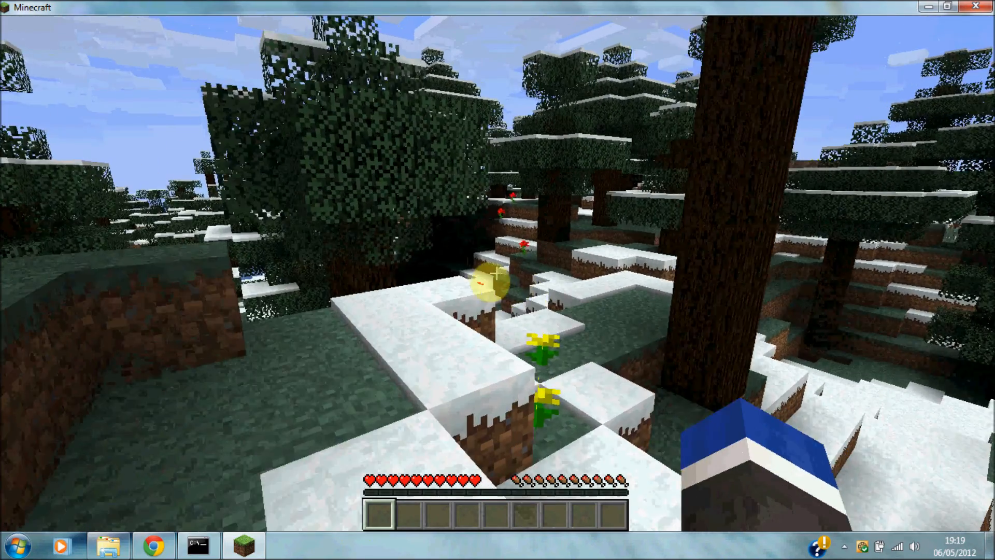
Run /pex and reopen chat to read the PermissionsEx command help list.
key(t)
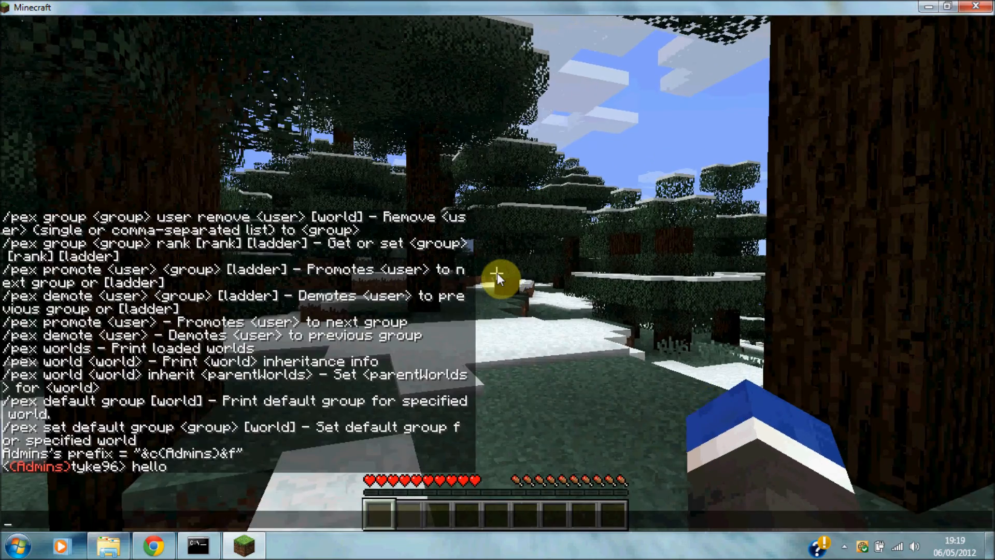
text(/pex)
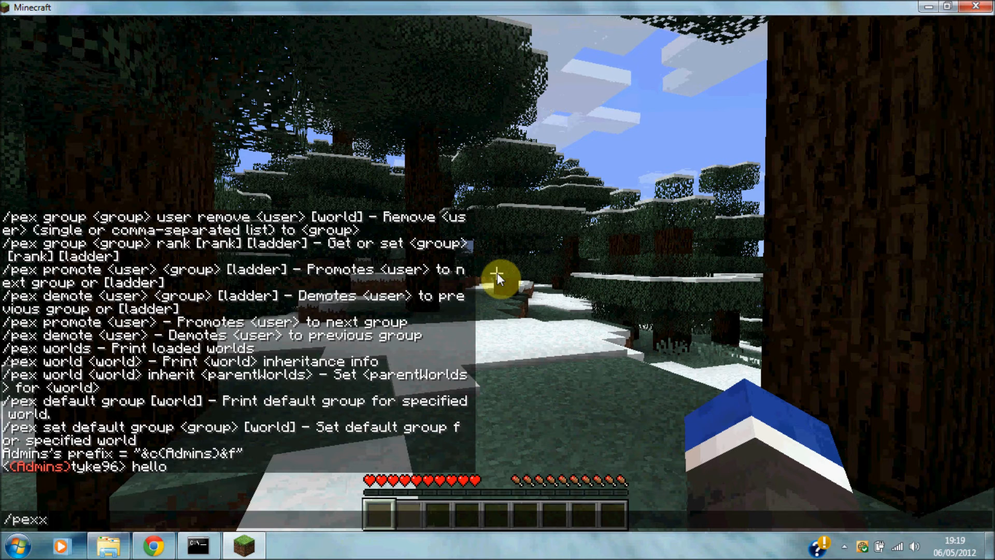
key(Return)
key(t)
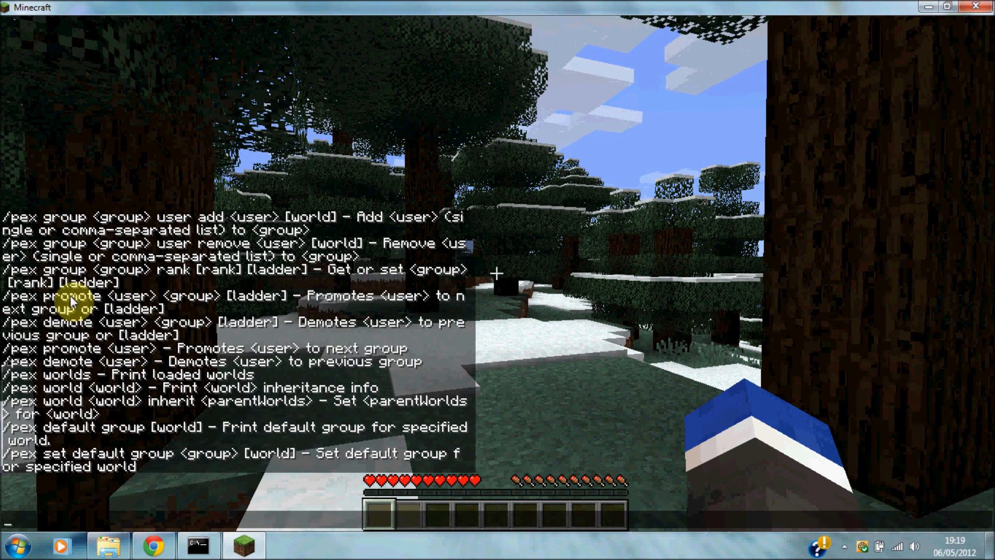
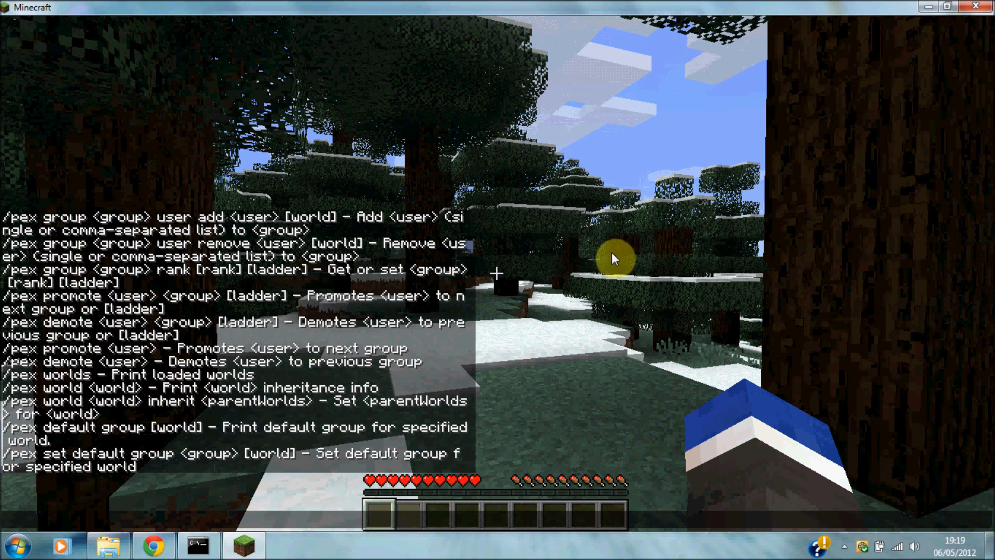
Leave the game world and select the Youtbe server (0/100) in the multiplayer list.
key(Escape)
key(Escape)
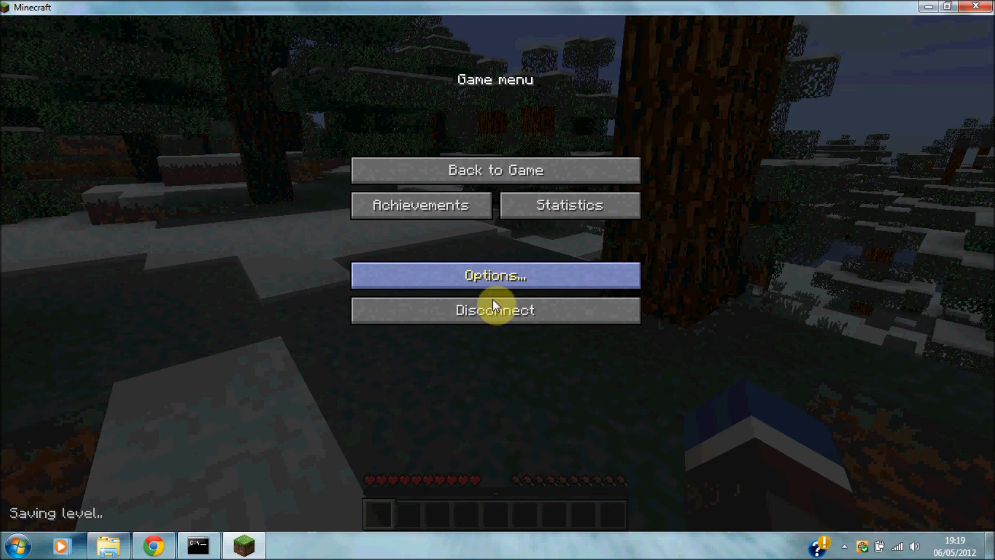
click(518, 311)
click(495, 262)
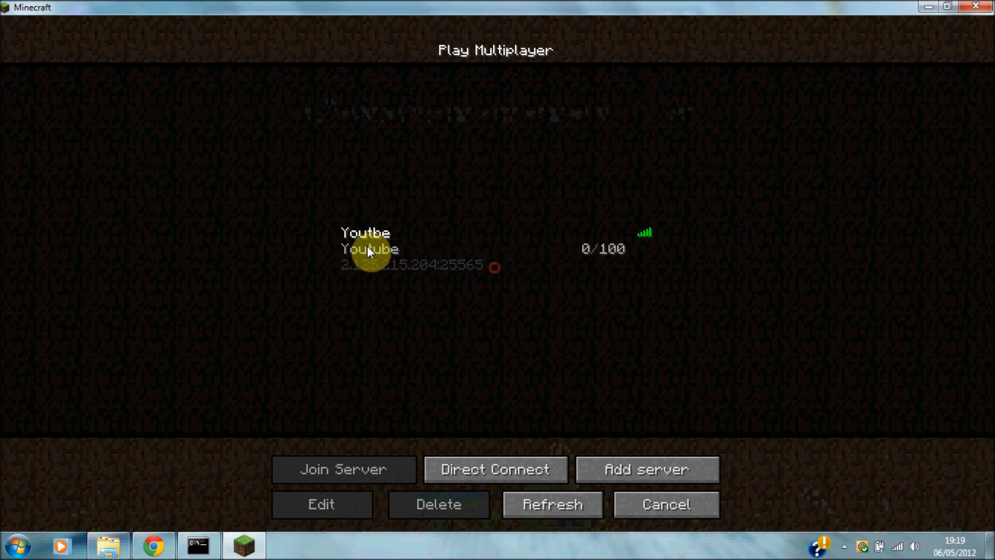
click(359, 253)
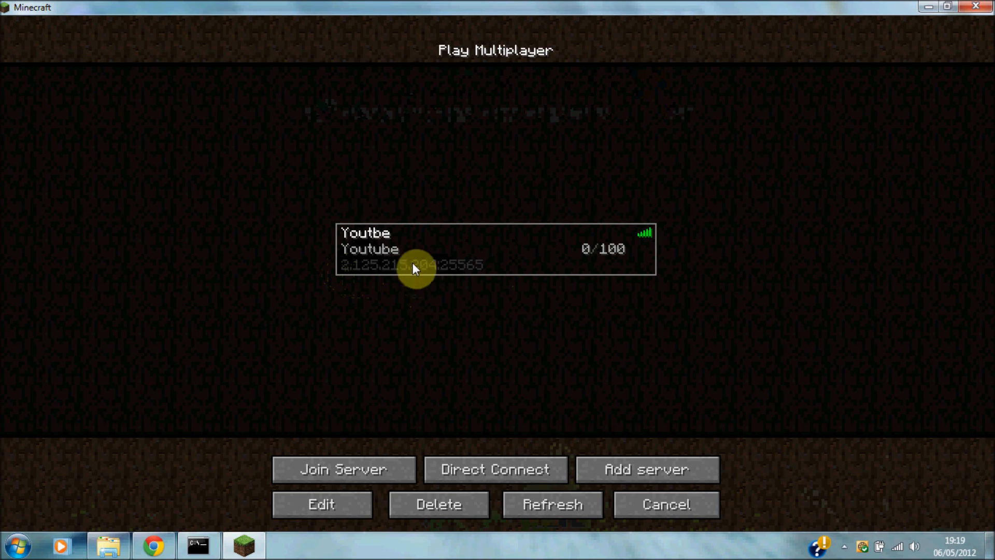
Run ipconfig in Command Prompt to find the local IPv4 address 192.168.0.3.
click(17, 546)
text(cm)
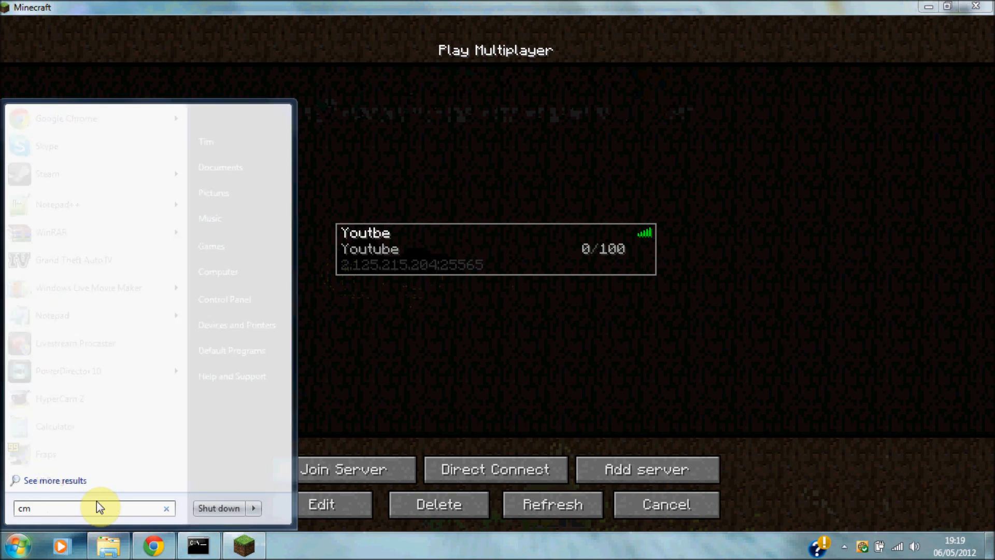
text(d)
click(42, 139)
click(367, 113)
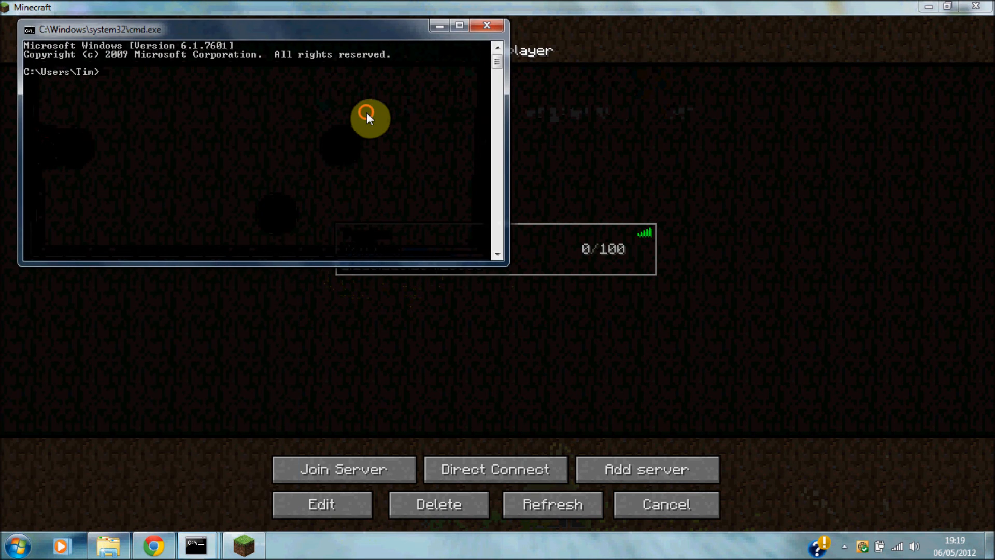
text(ip con)
key(BackSpace)
key(BackSpace)
key(BackSpace)
key(BackSpace)
text(config)
key(Return)
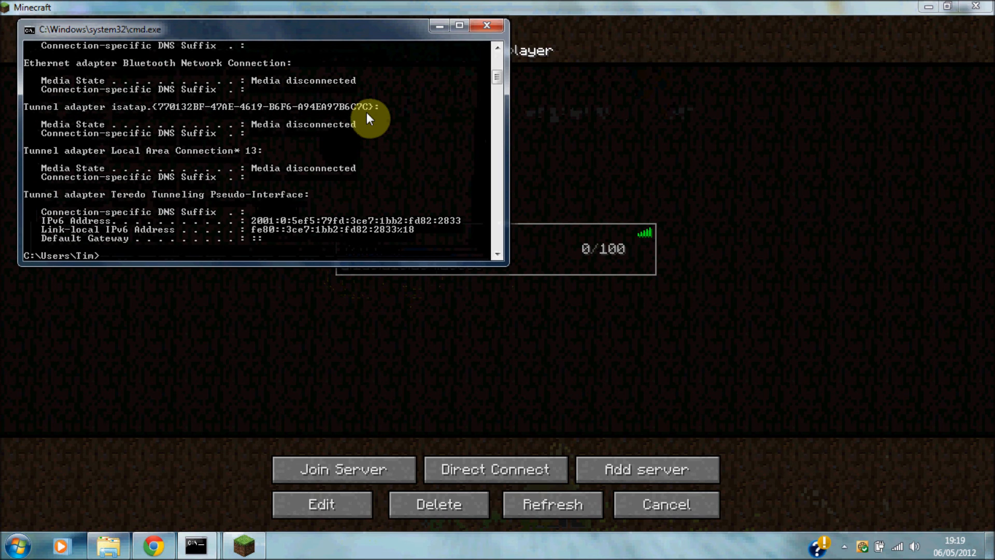
scroll(496, 77, up, 8)
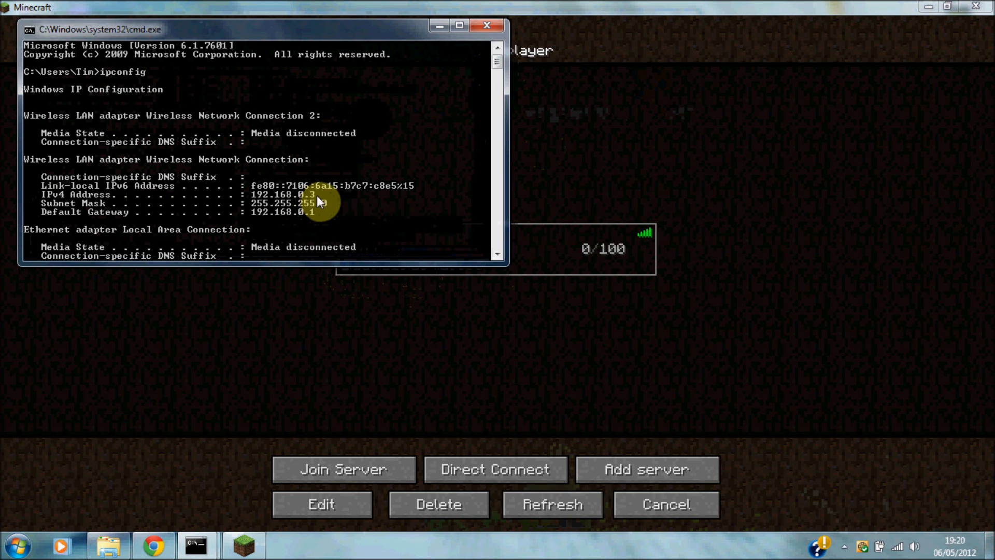
Switch between Chrome, Minecraft and the network details, ending on the No-IP members page.
click(154, 545)
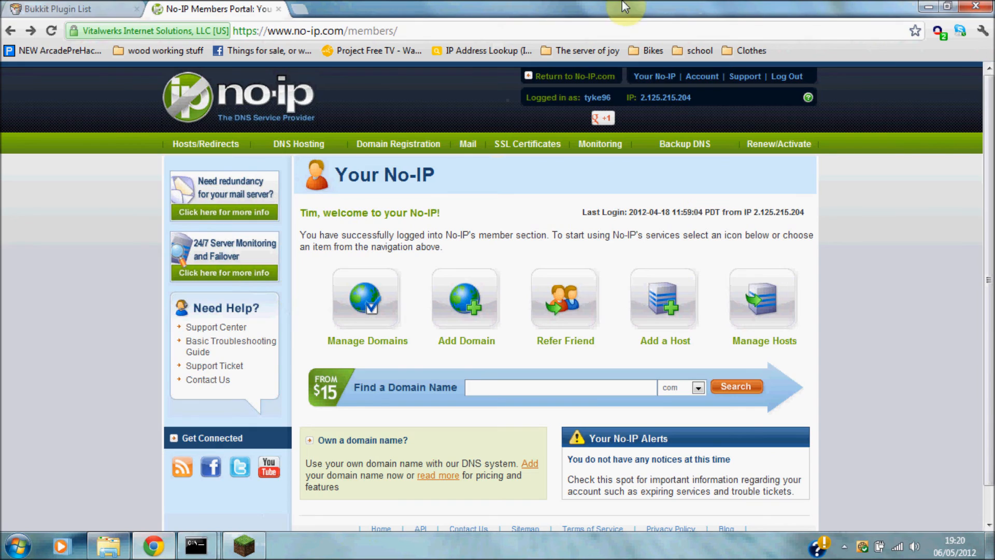
click(928, 6)
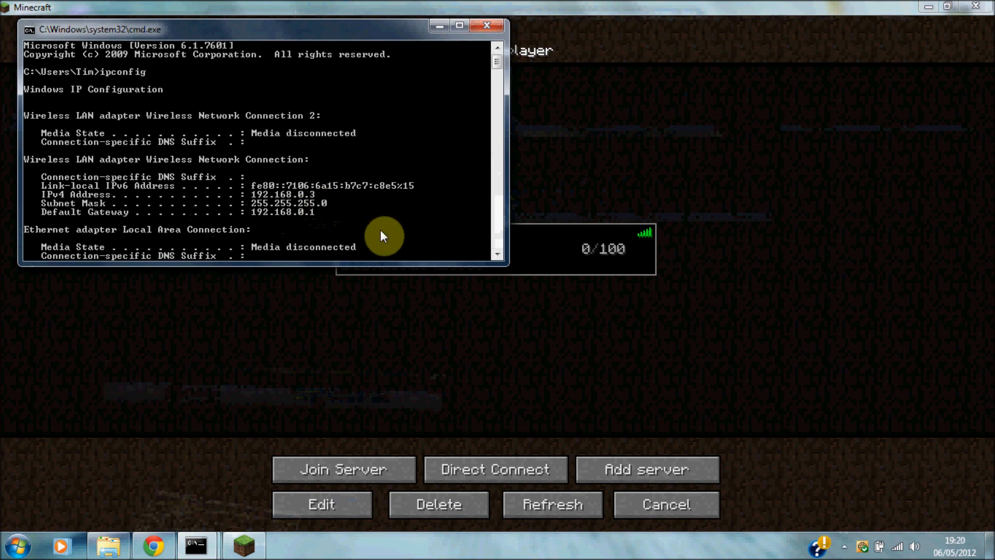
click(642, 371)
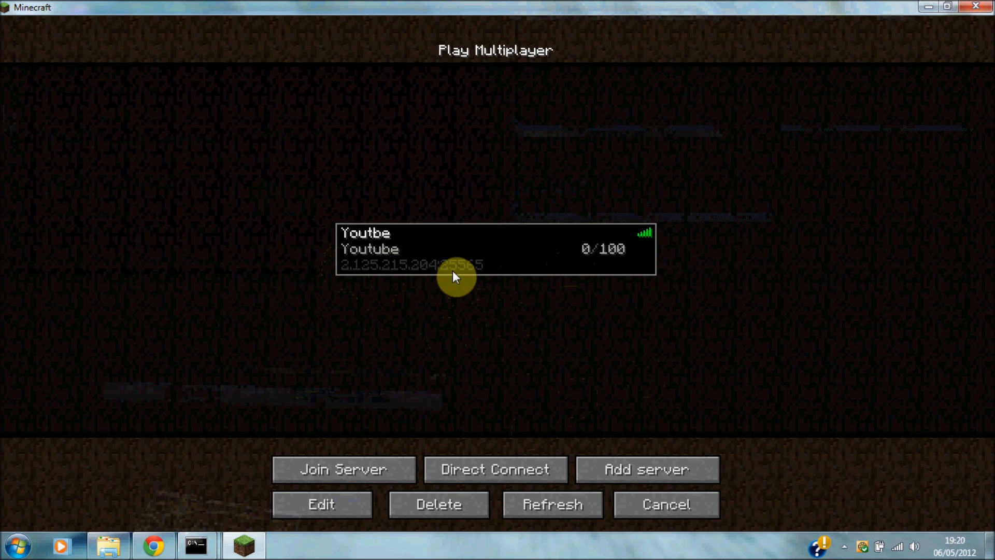
click(147, 545)
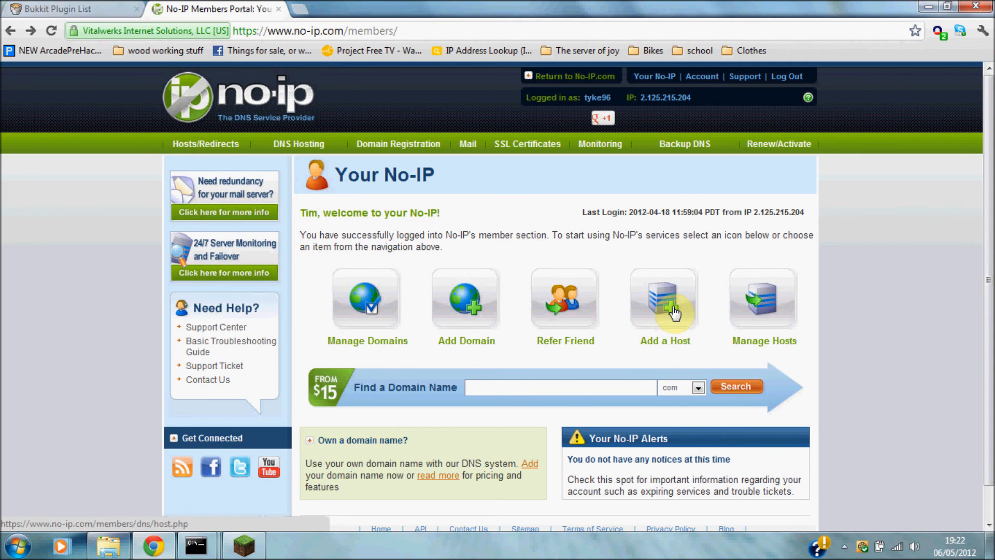
Start a new No-IP host and choose zapto.org as its free domain.
click(674, 311)
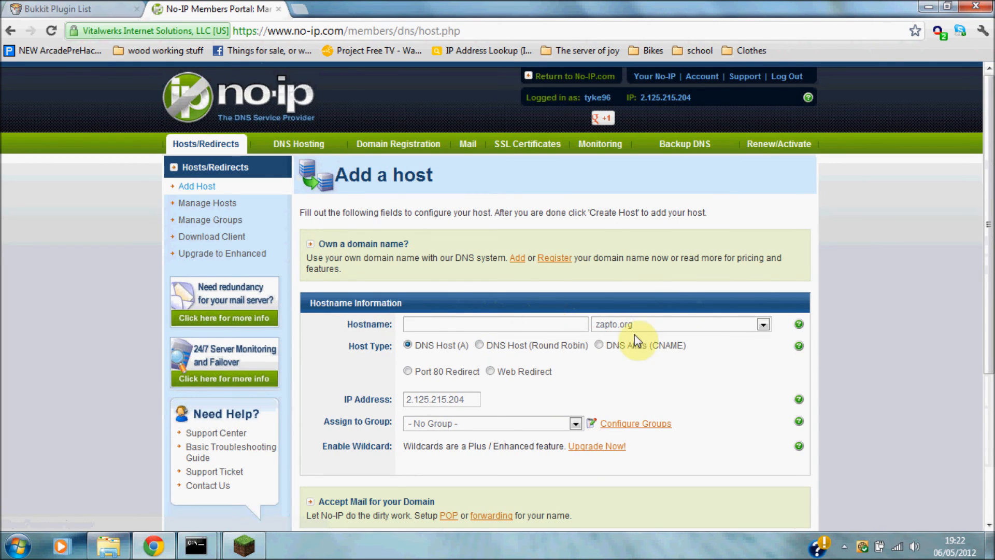
click(682, 325)
mouse_move(766, 278)
mouse_down()
mouse_move(765, 243)
mouse_move(764, 292)
mouse_up()
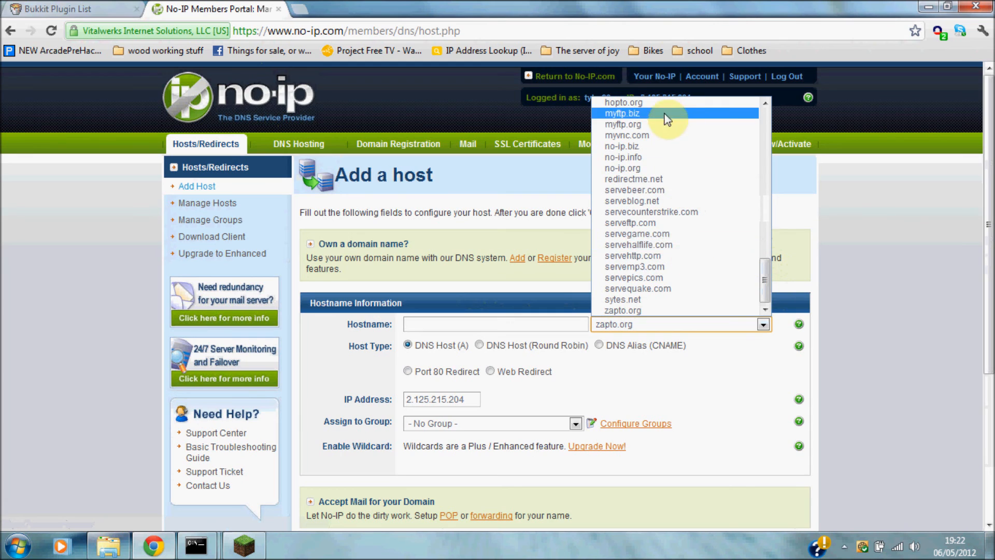
click(674, 201)
click(742, 326)
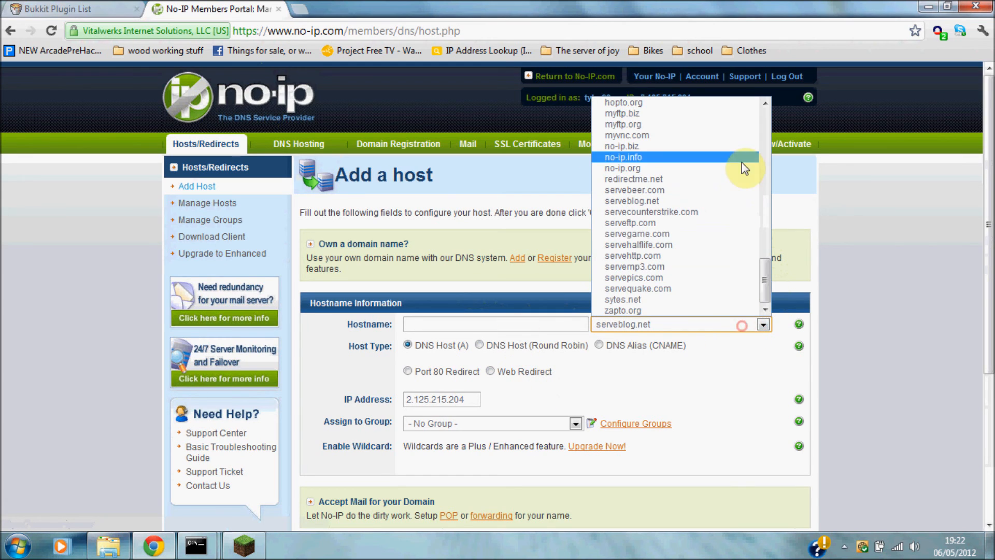
drag(769, 281, 700, 311)
click(651, 311)
Create host 'timsyoutubetest' on zapto.org, pointing to 2.125.215.204.
click(516, 323)
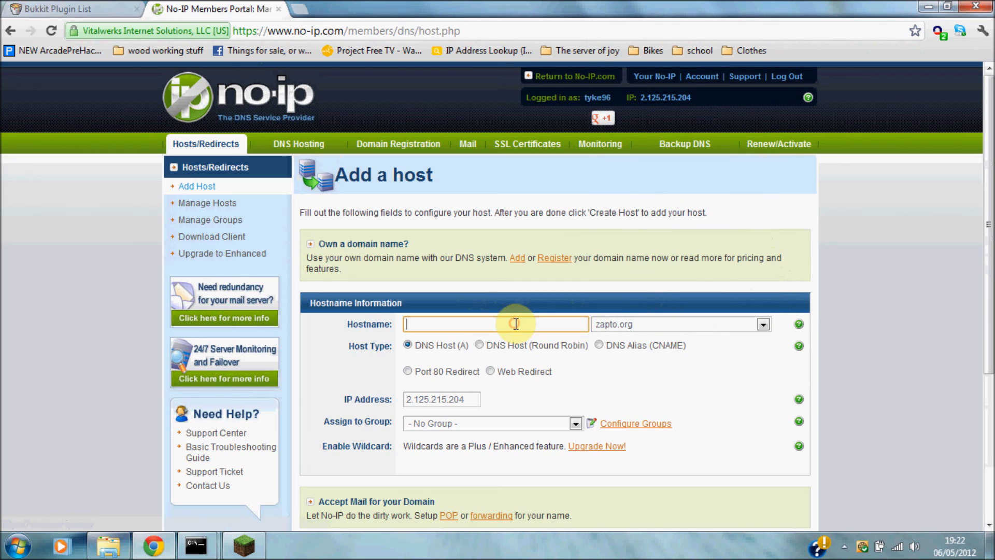
text(timsyoutube)
text(bst)
key(BackSpace)
key(BackSpace)
key(BackSpace)
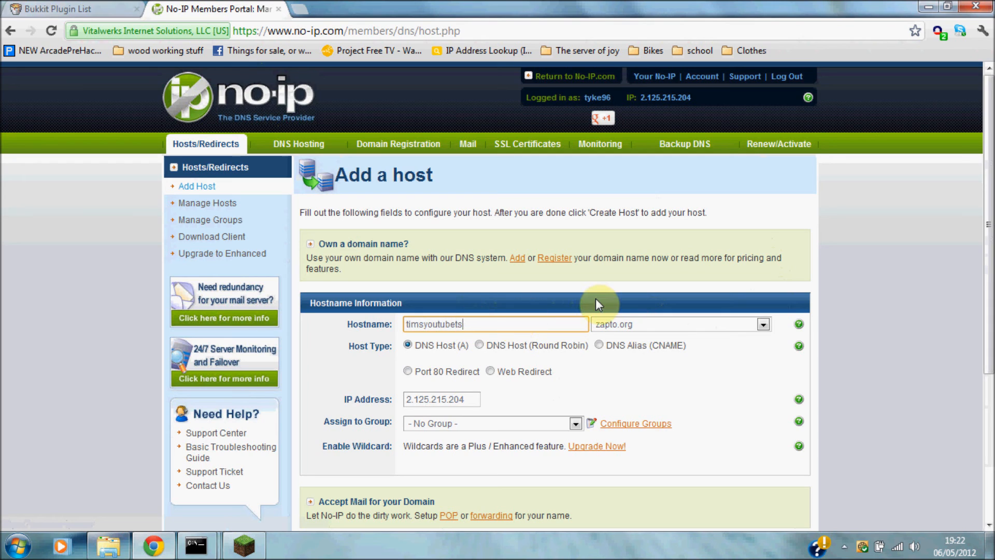
text(test)
drag(414, 346, 445, 346)
click(324, 370)
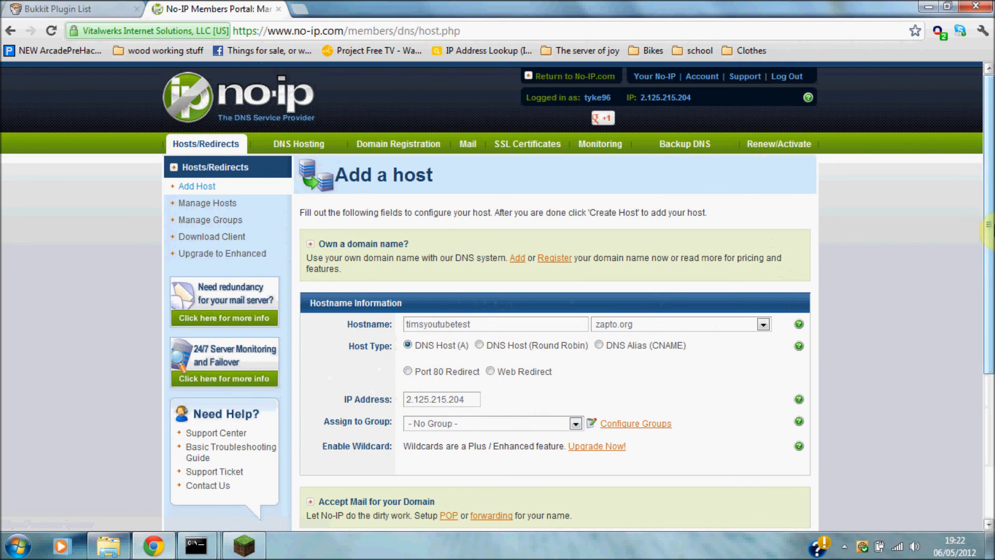
scroll(978, 338, down, 4)
scroll(977, 342, up, 2)
scroll(990, 290, down, 1)
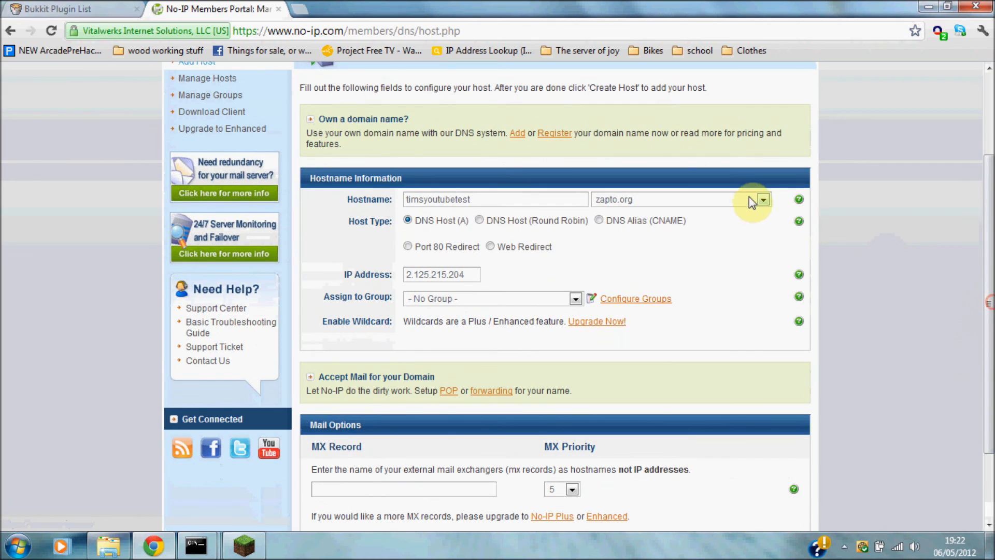
click(745, 197)
click(746, 198)
scroll(992, 253, down, 4)
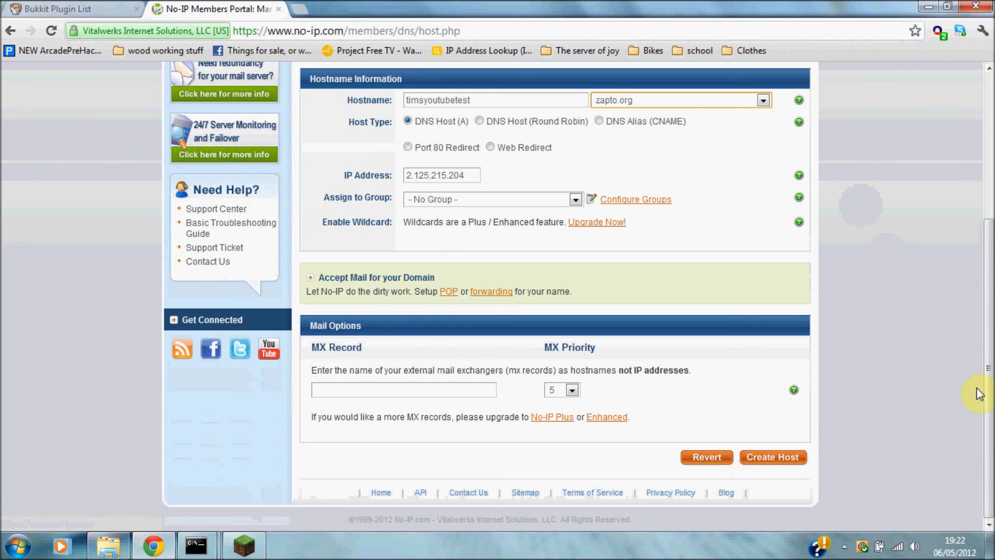
click(773, 457)
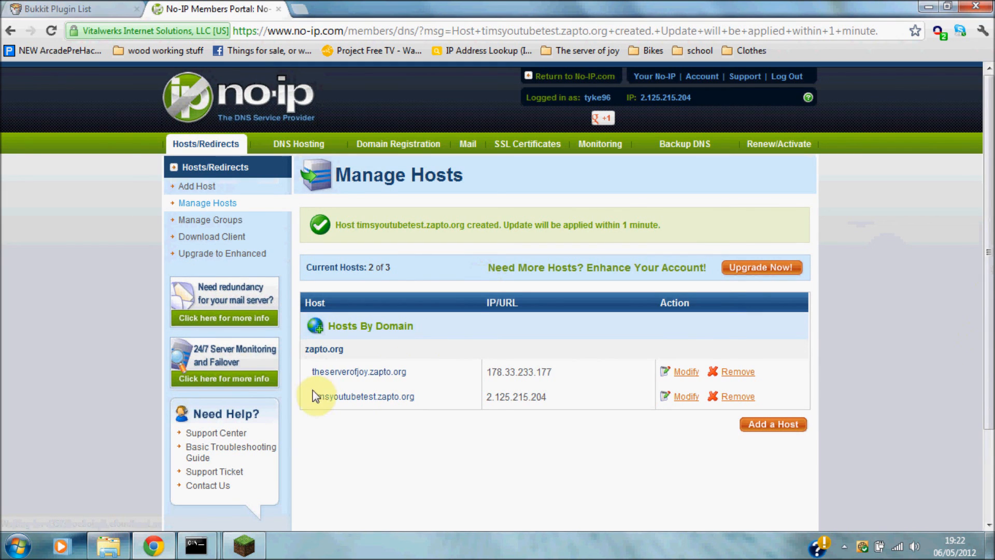
Select and copy the timsyoutubetest.zapto.org hostname from Manage Hosts.
drag(311, 399, 426, 399)
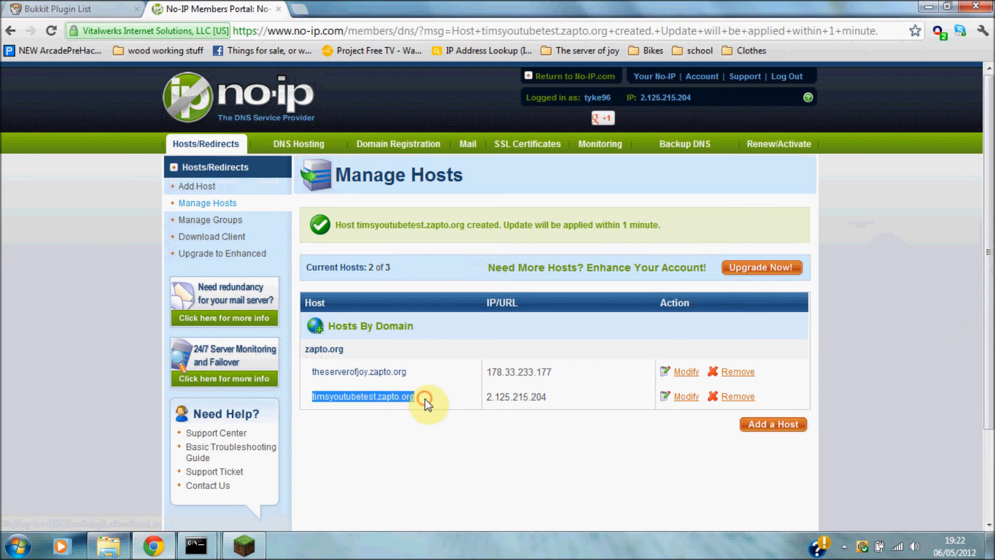
click(414, 421)
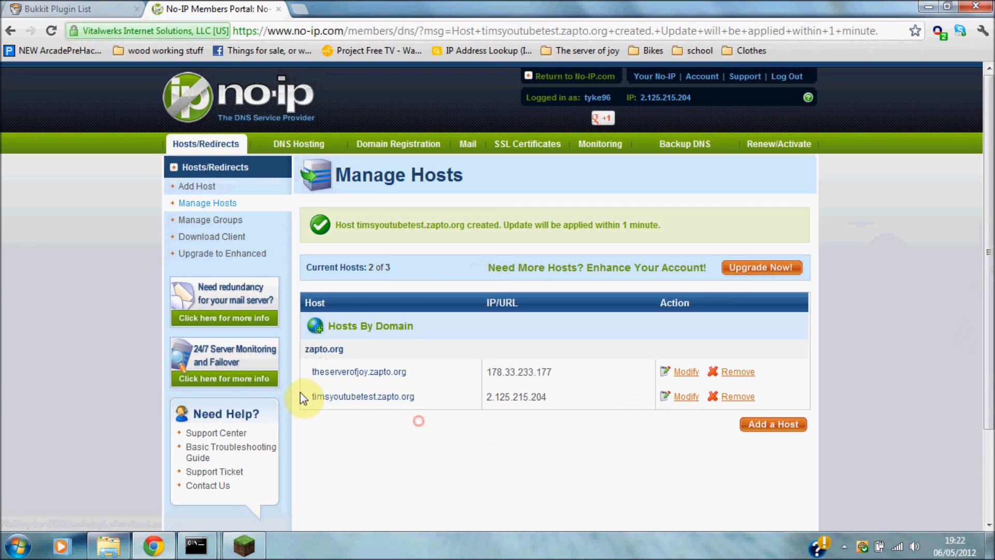
drag(311, 395, 566, 395)
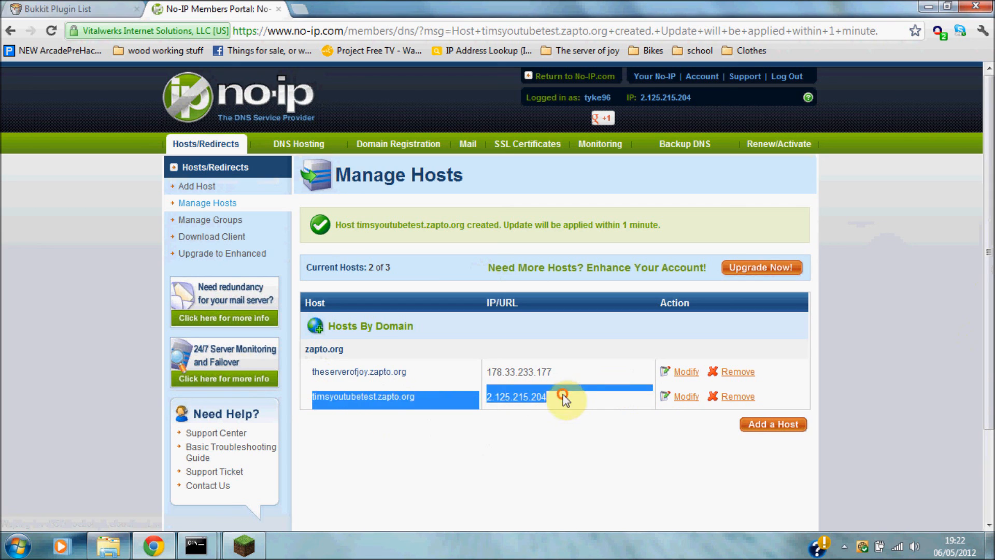
click(444, 457)
drag(308, 398, 420, 398)
key(ctrl+c)
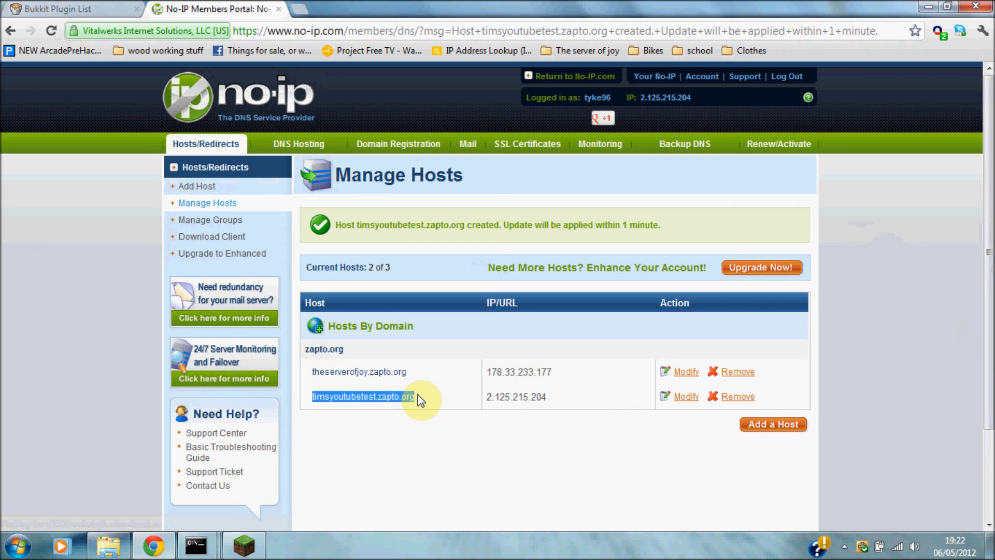
click(244, 545)
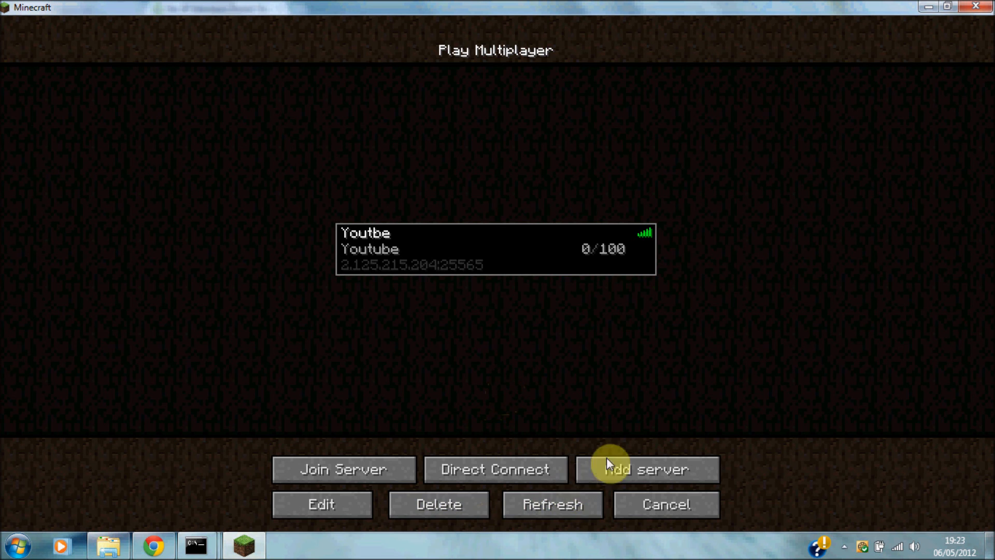
Add a 'Minecraft Server' entry at timsyoutubetest.zapto.org to the multiplayer list.
click(606, 462)
click(474, 210)
key(ctrl+v)
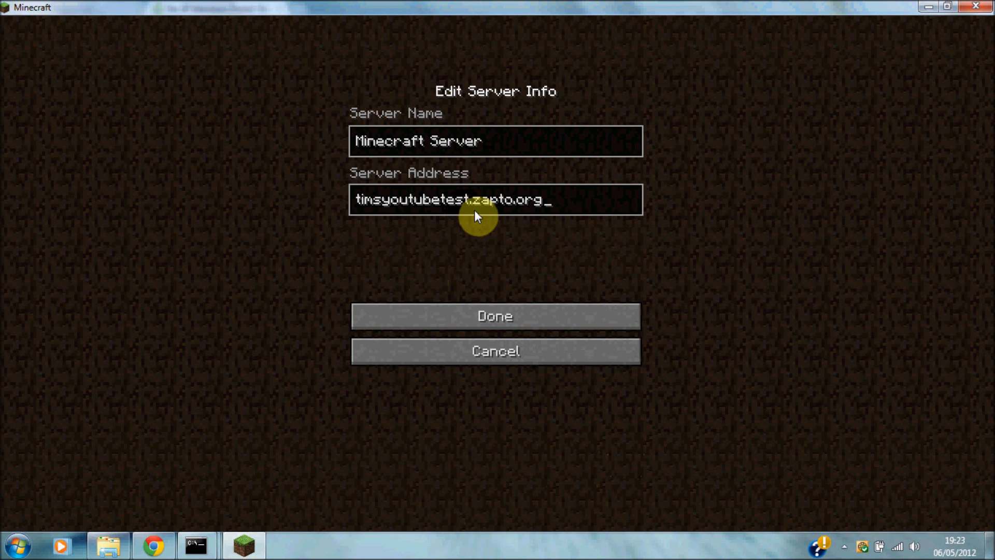
click(515, 311)
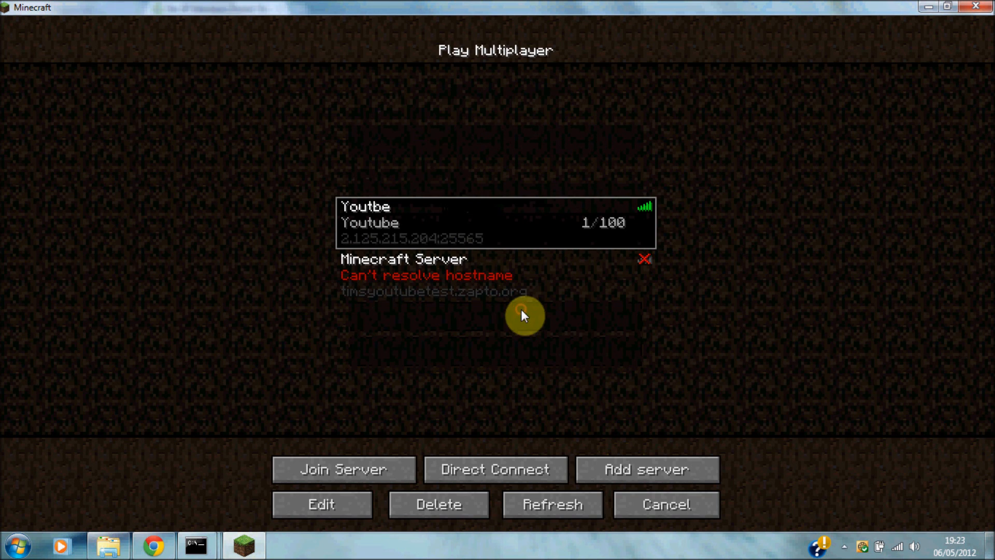
click(450, 297)
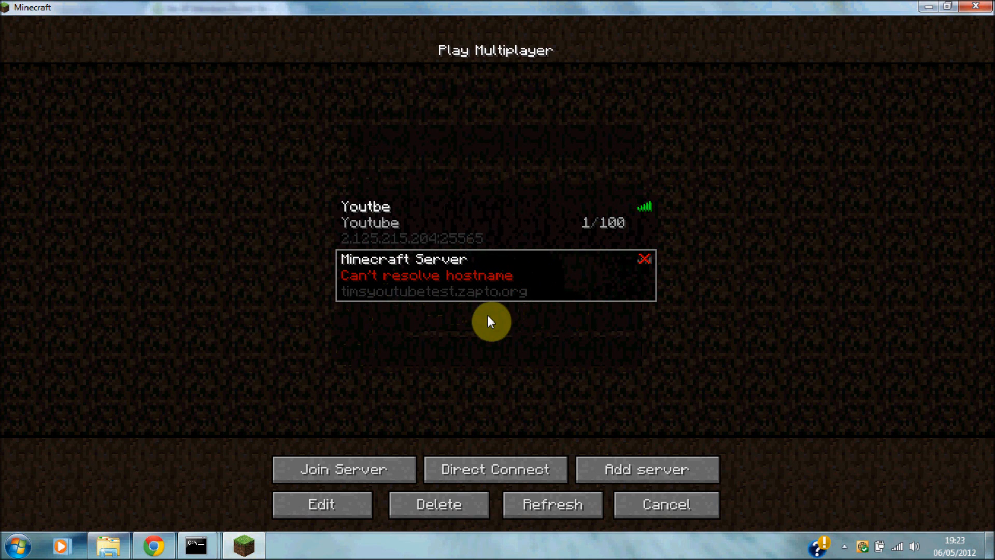
click(154, 545)
click(367, 438)
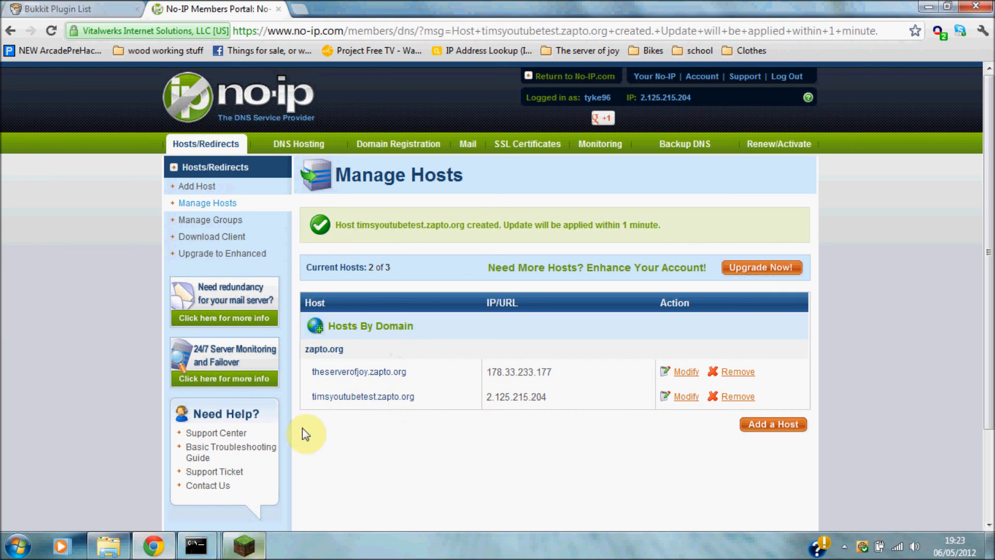
click(245, 545)
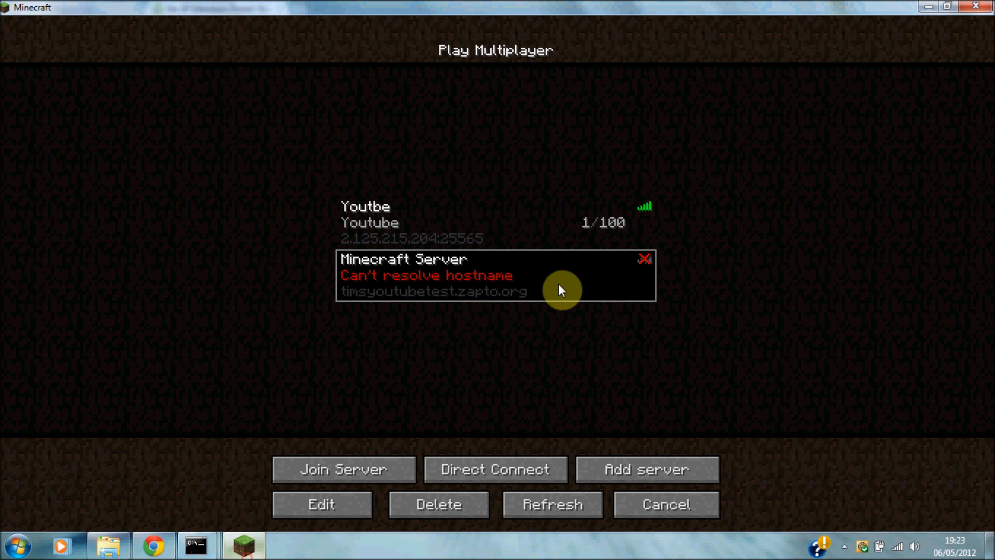
Close Minecraft, Chrome, the ipconfig window and Explorer, leaving only the server console.
click(985, 5)
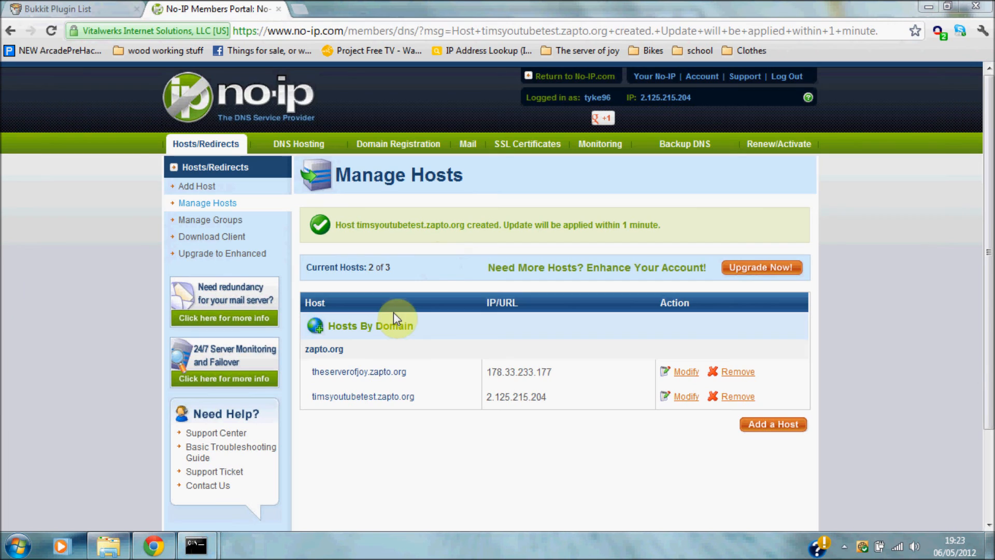
click(280, 10)
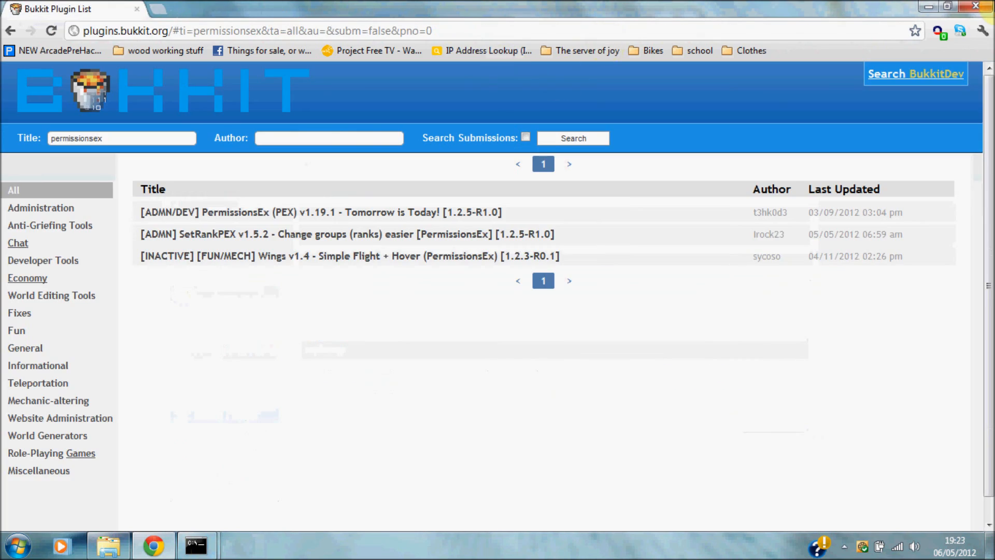
click(976, 5)
click(487, 25)
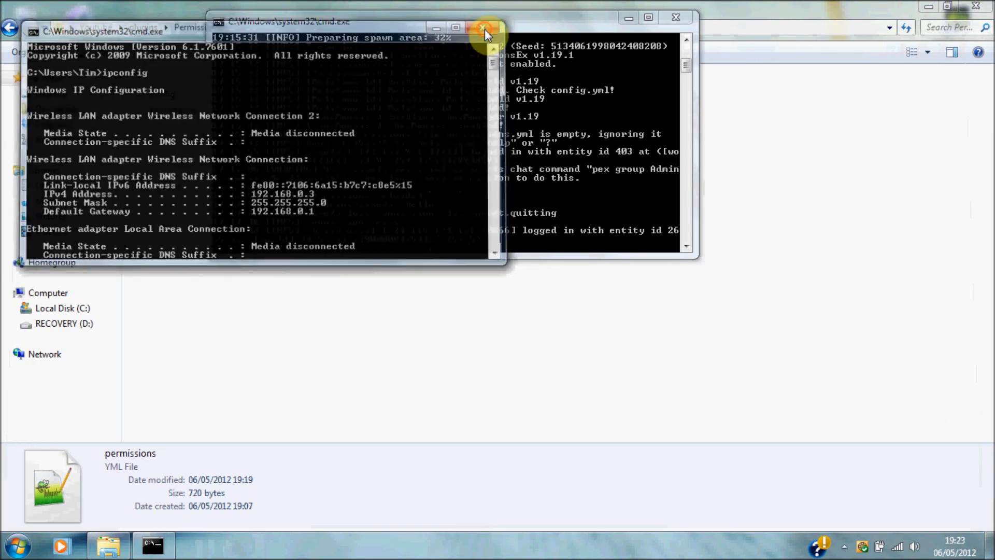
click(977, 6)
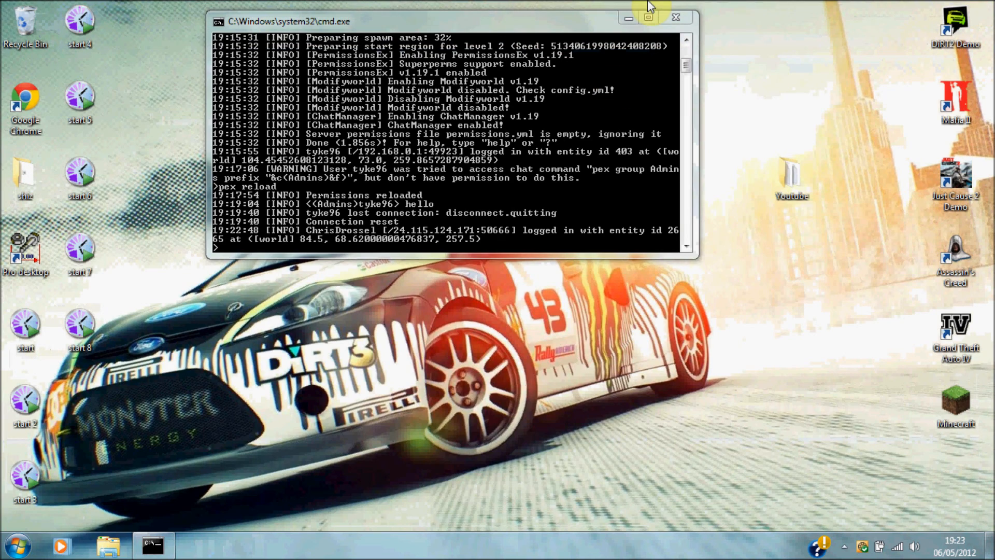